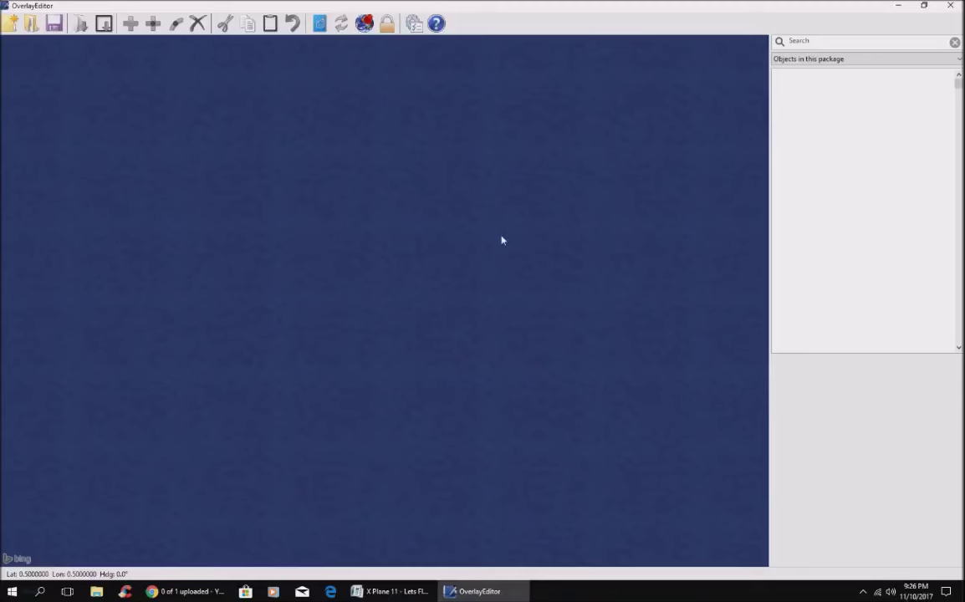
Examine the installed scenery packages available for opening, such as ADELAIDE INTERNATIONAL YPAD, Gawler V1.0 and Jamestown V1.0, without opening one.
left_click(846, 59)
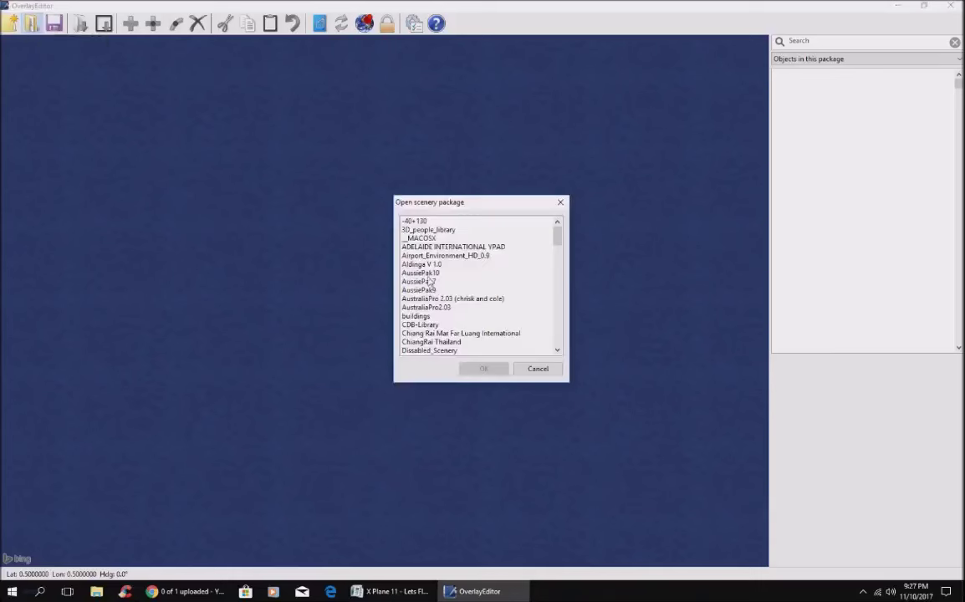
left_click(414, 247)
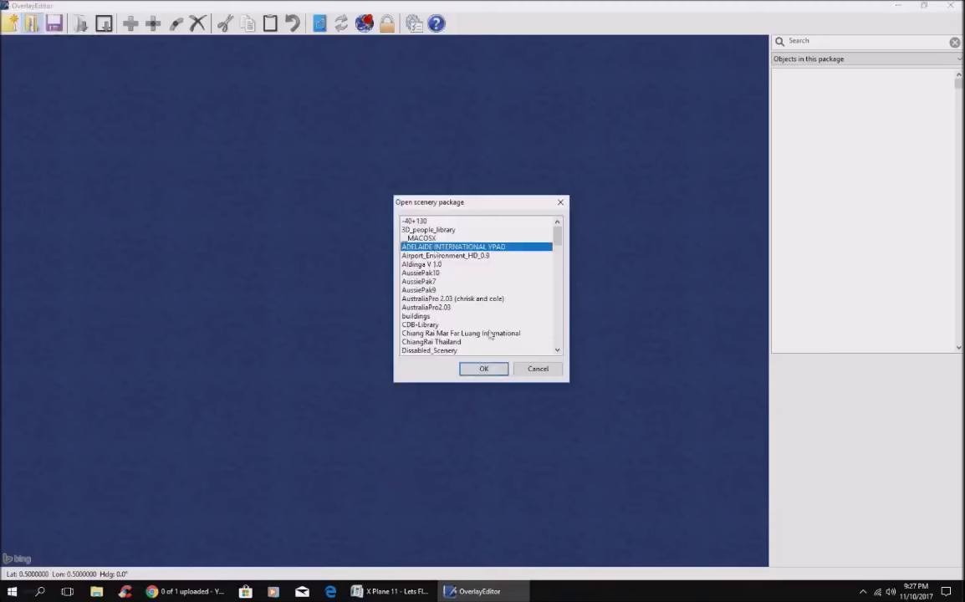
left_click(435, 342)
scroll(518, 295, "down", 3)
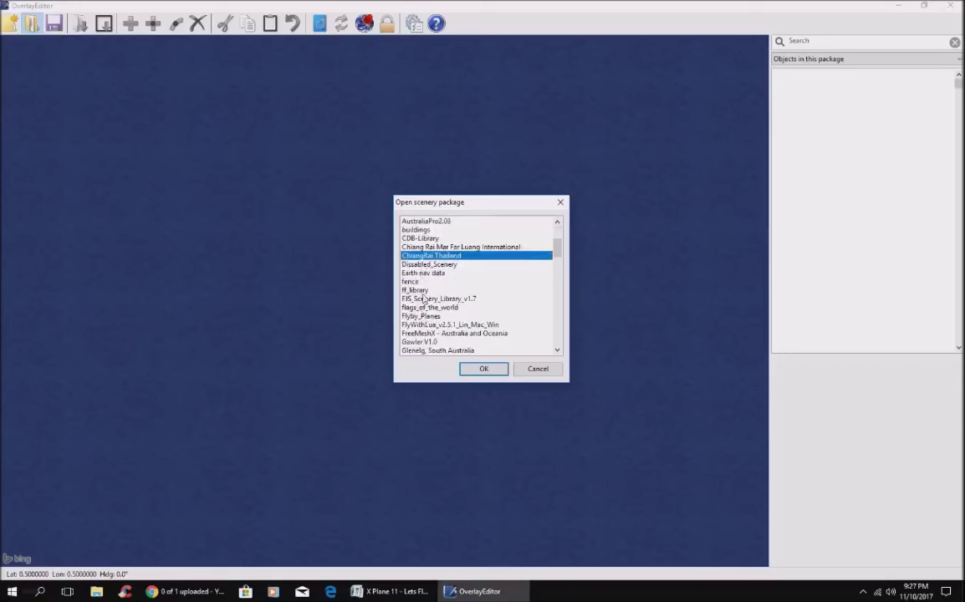
left_click(421, 341)
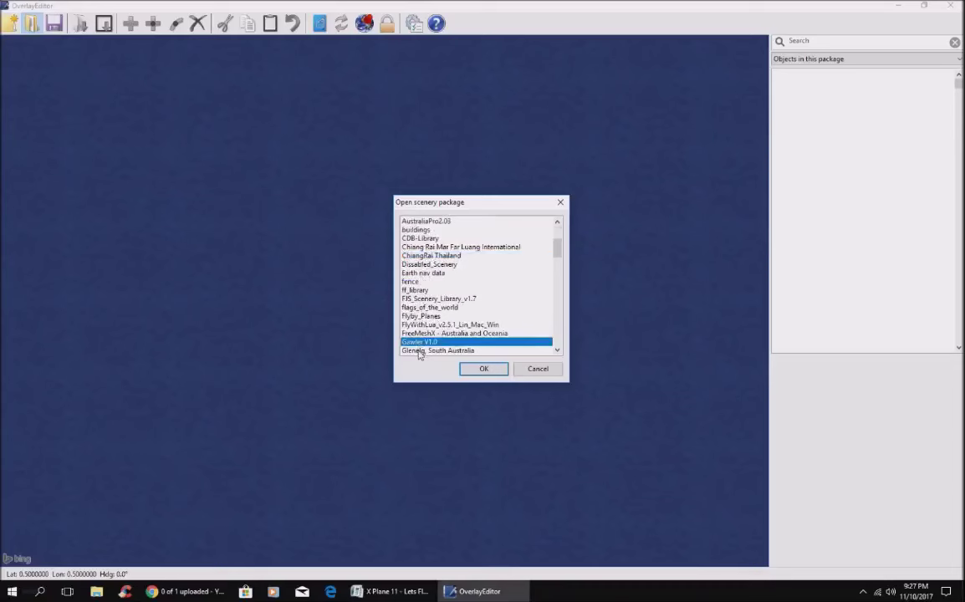
left_click(425, 351)
left_click(556, 349)
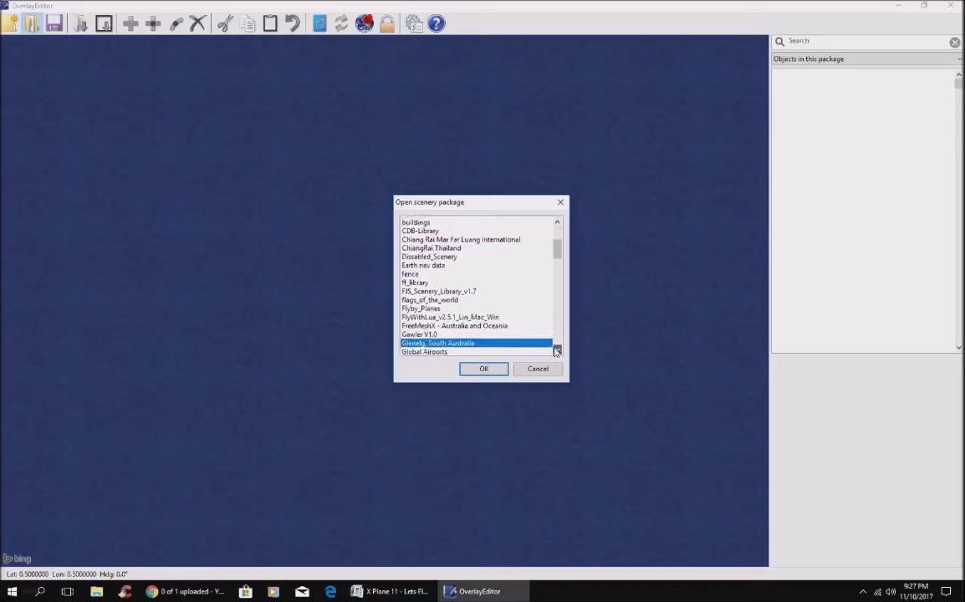
scroll(557, 350, "down", 1)
left_click(436, 318)
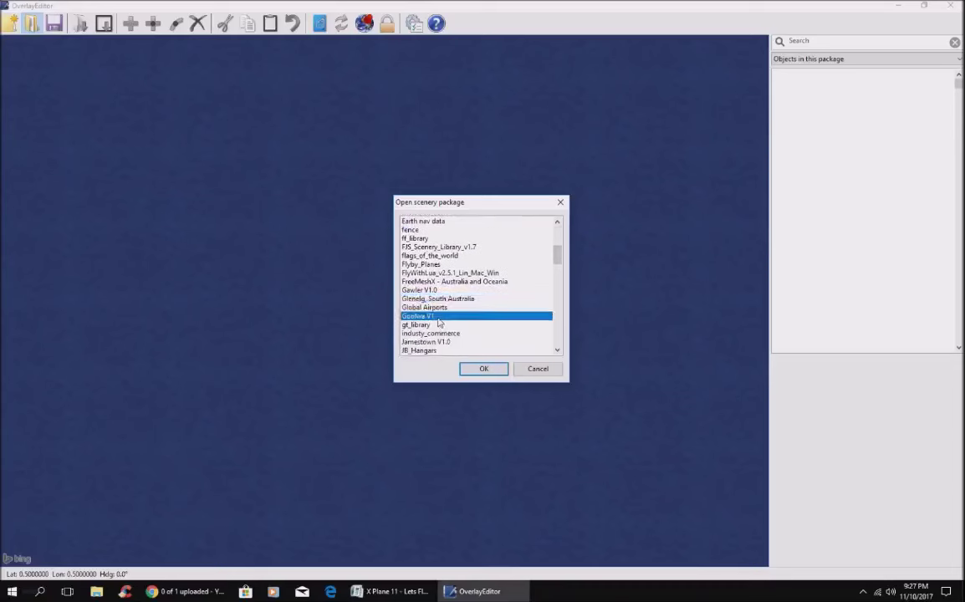
left_click(470, 341)
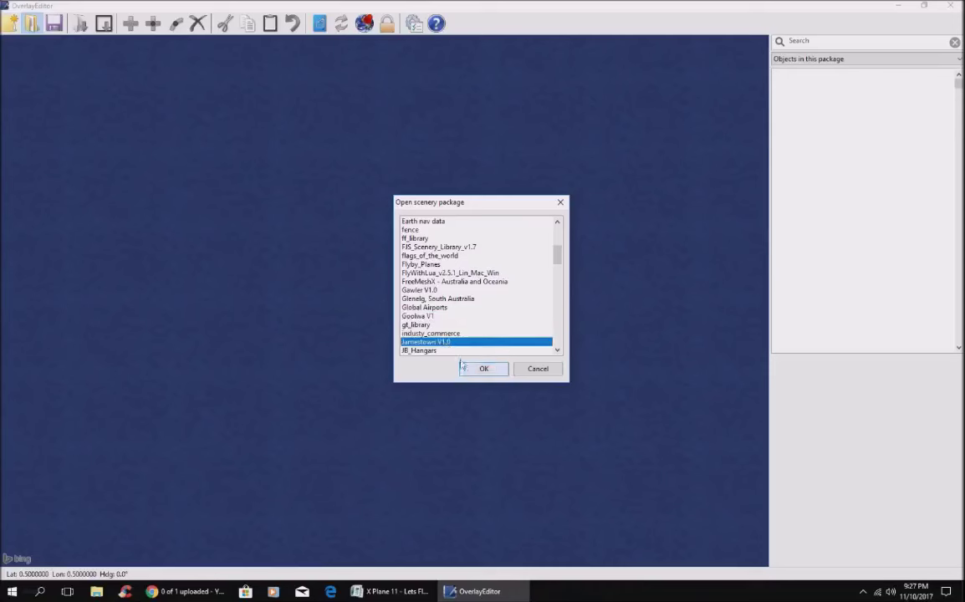
left_click(535, 372)
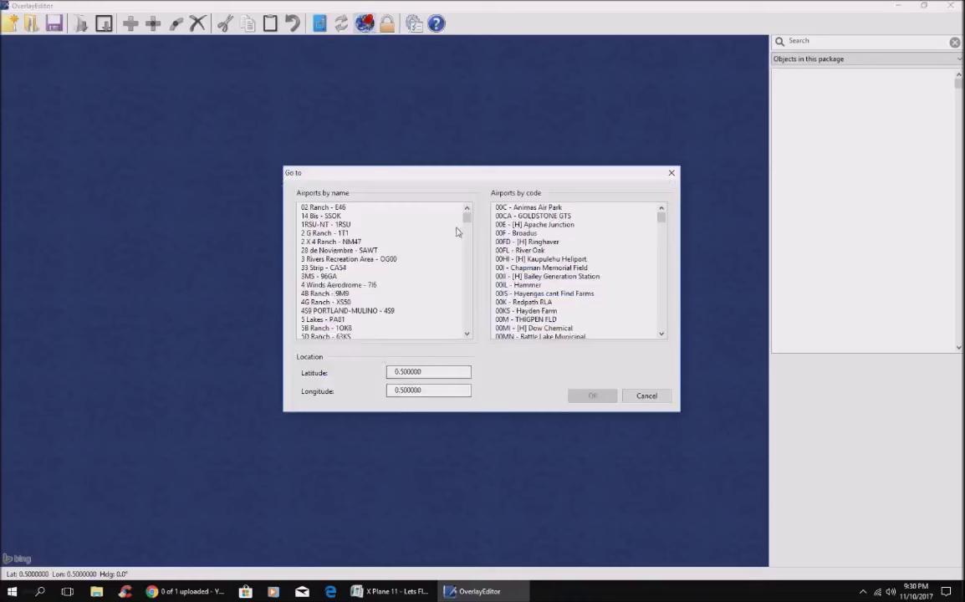
Choose the Basin Creek - Z47 airport by name as the location to go to.
mouse_move(466, 222)
left_mouse_down()
mouse_move(462, 246)
mouse_move(465, 222)
left_mouse_up()
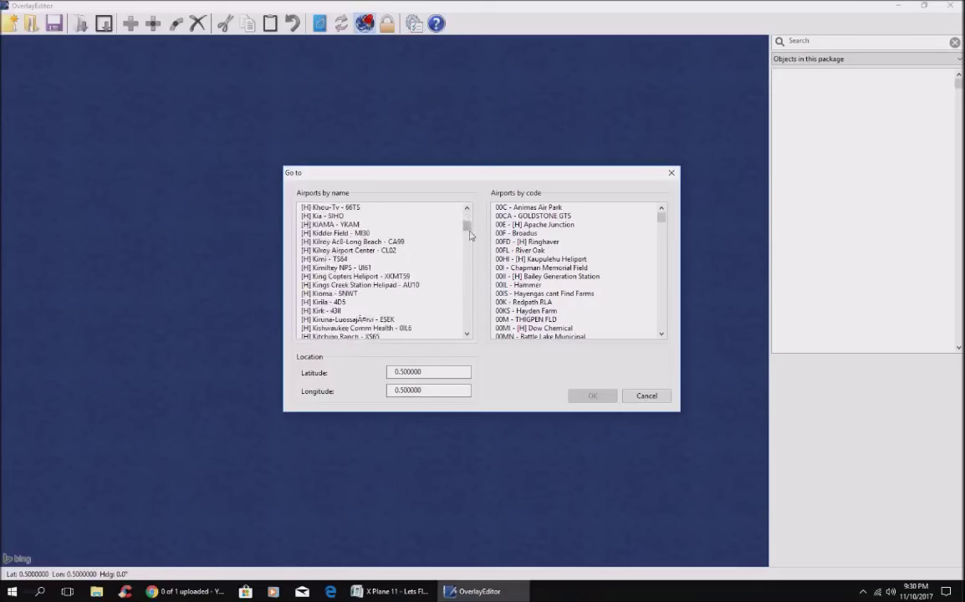
left_click_drag(466, 226, 464, 246)
scroll(340, 271, "down", 10)
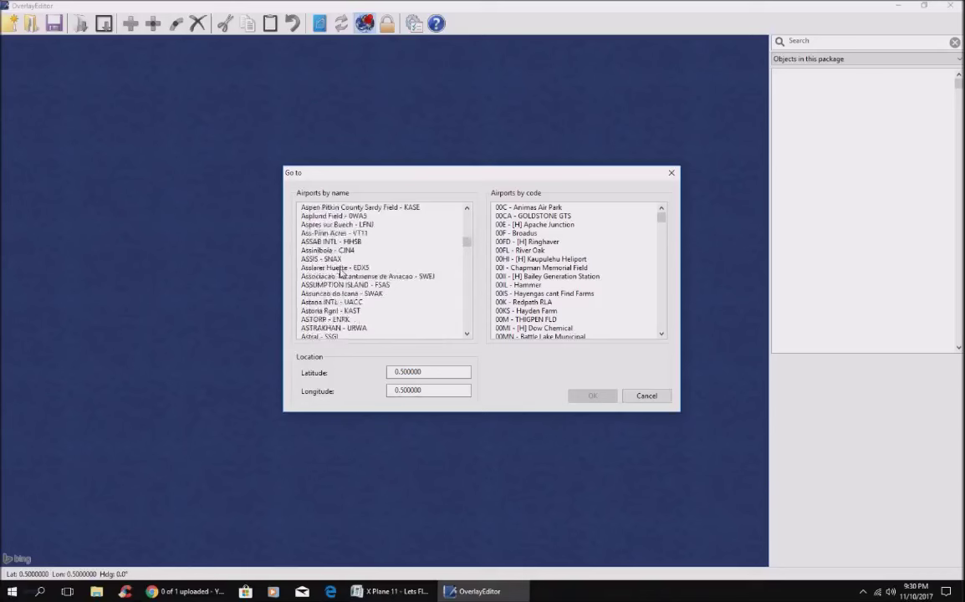
scroll(340, 271, "down", 12)
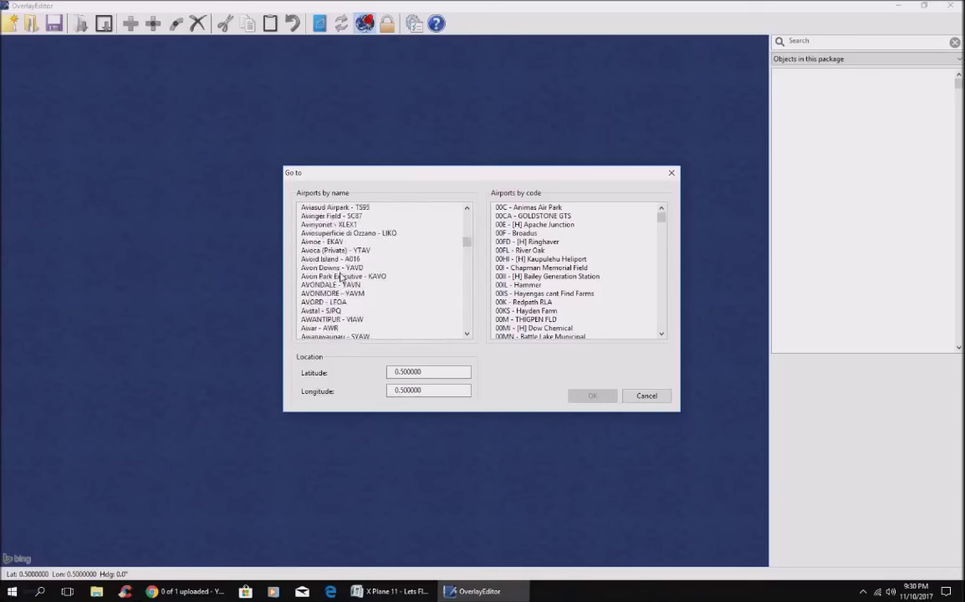
scroll(340, 277, "down", 12)
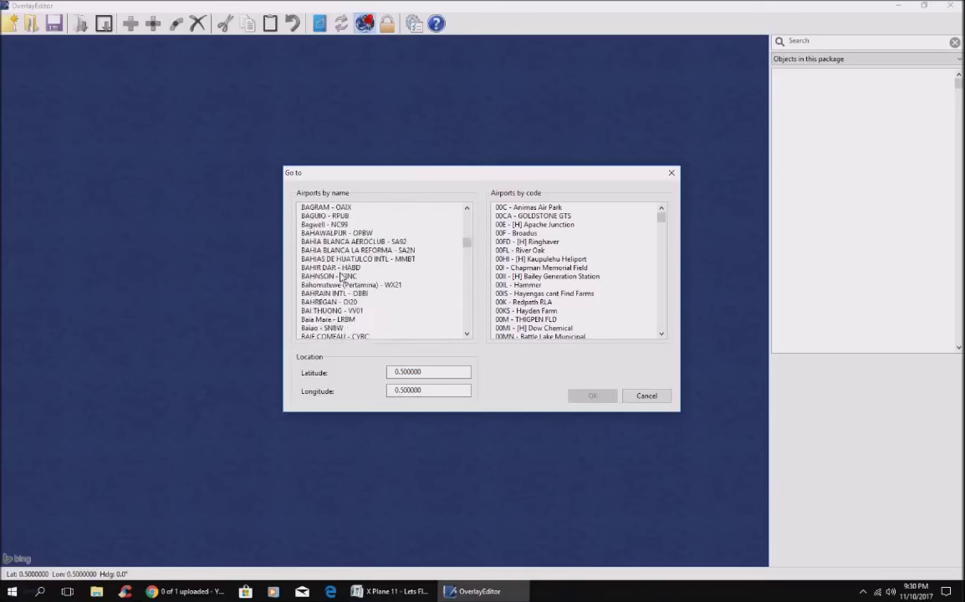
scroll(340, 277, "down", 12)
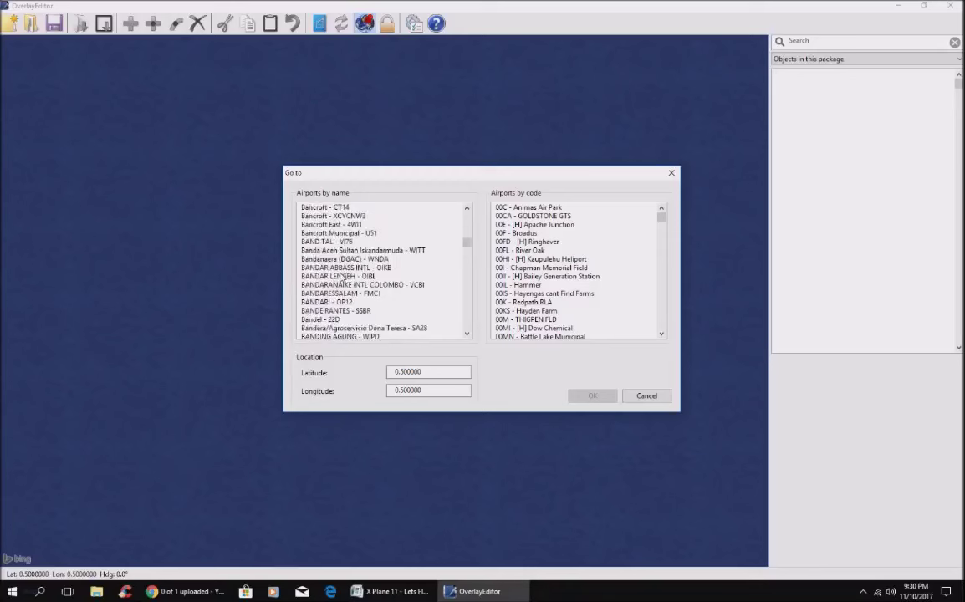
scroll(340, 276, "down", 10)
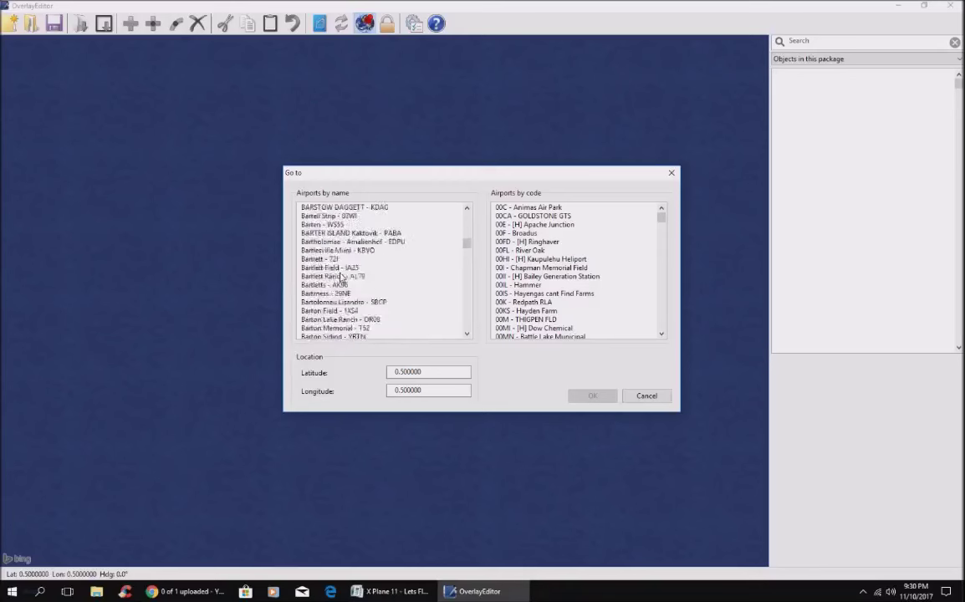
left_click(318, 285)
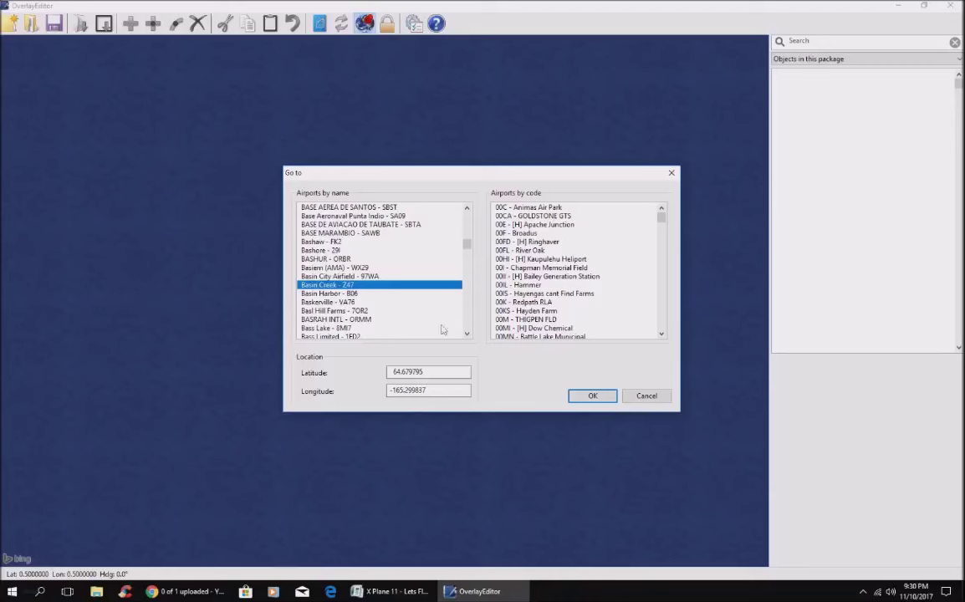
Find the Gawler - YGAW airport by name and go to its location on the map.
left_click_drag(467, 246, 466, 274)
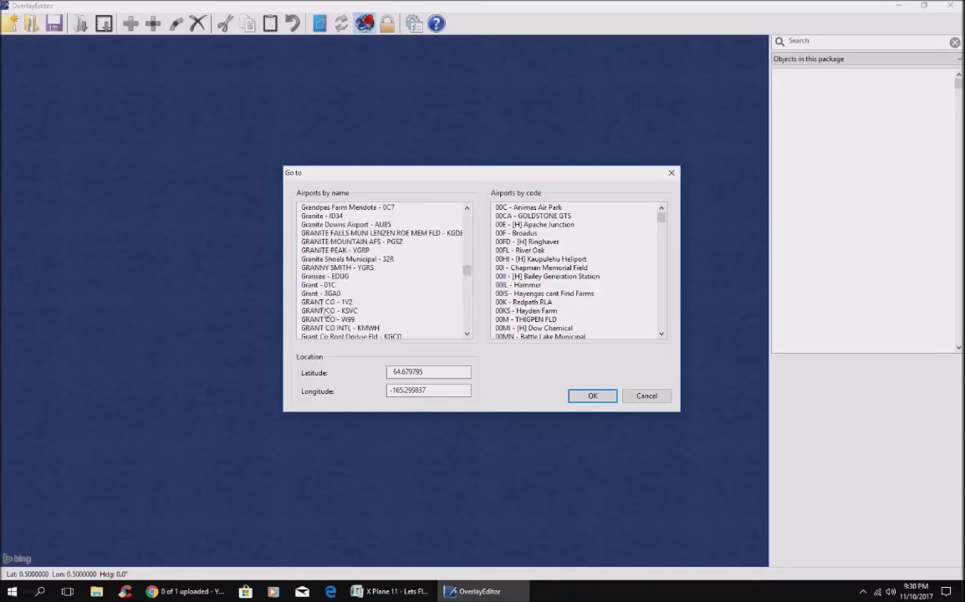
scroll(328, 311, "up", 6)
scroll(327, 311, "up", 15)
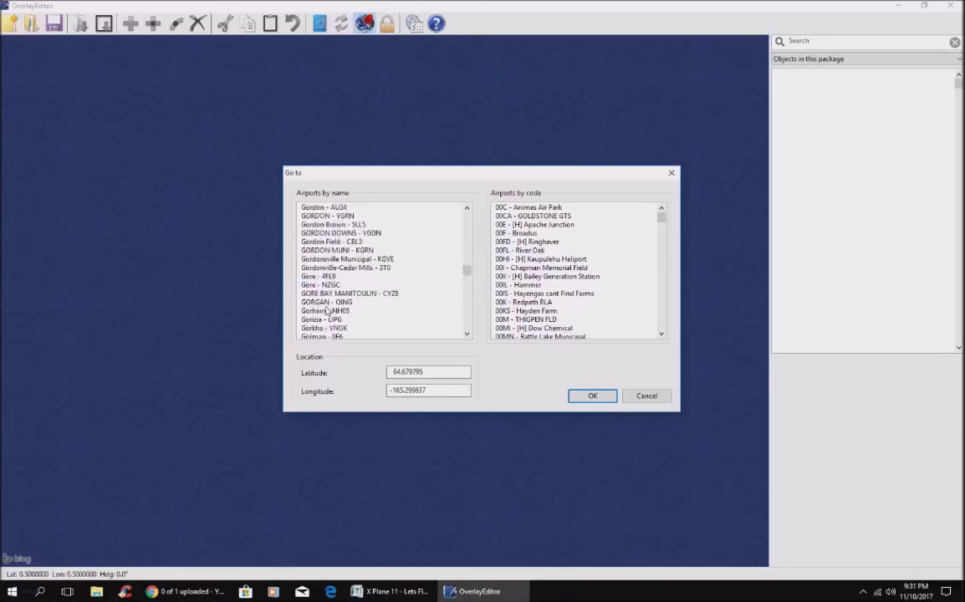
scroll(327, 318, "up", 15)
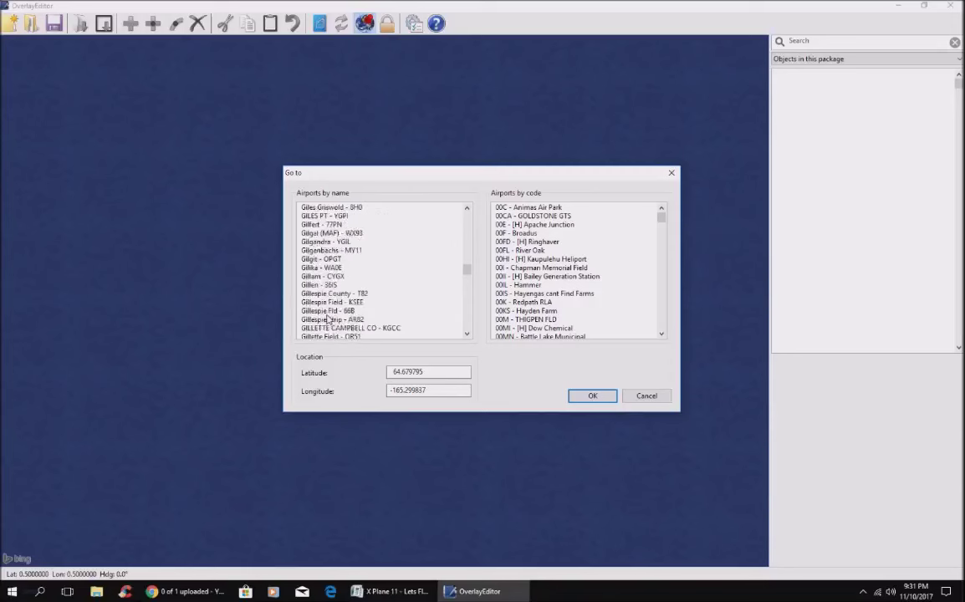
scroll(328, 321, "up", 10)
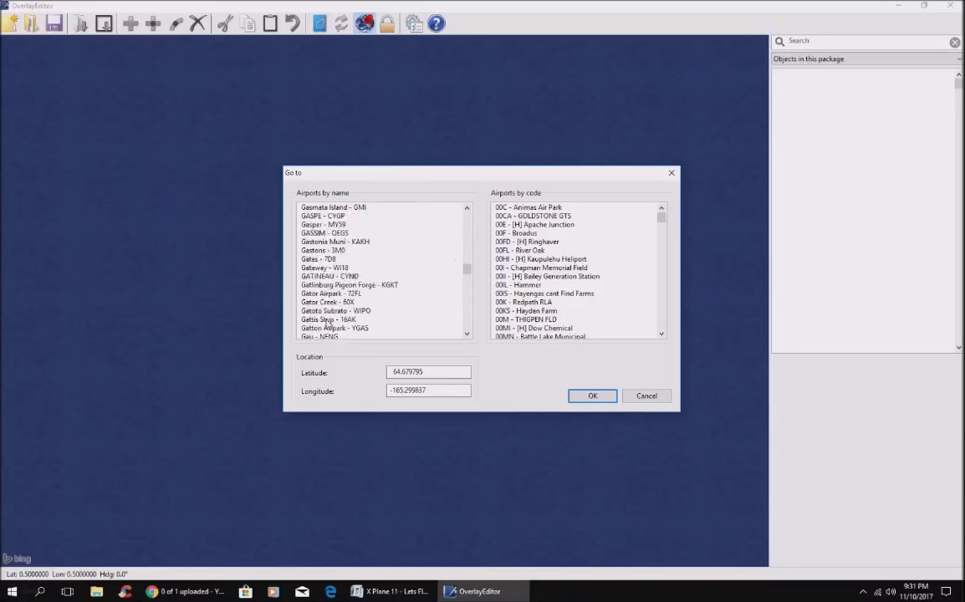
scroll(326, 323, "up", 5)
scroll(326, 322, "up", 20)
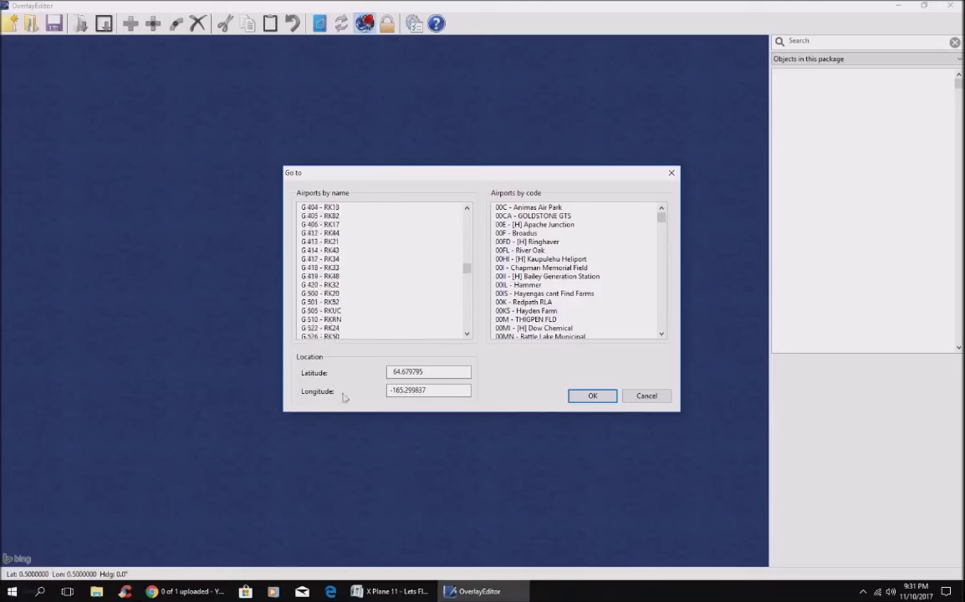
scroll(346, 315, "down", 10)
scroll(338, 318, "down", 8)
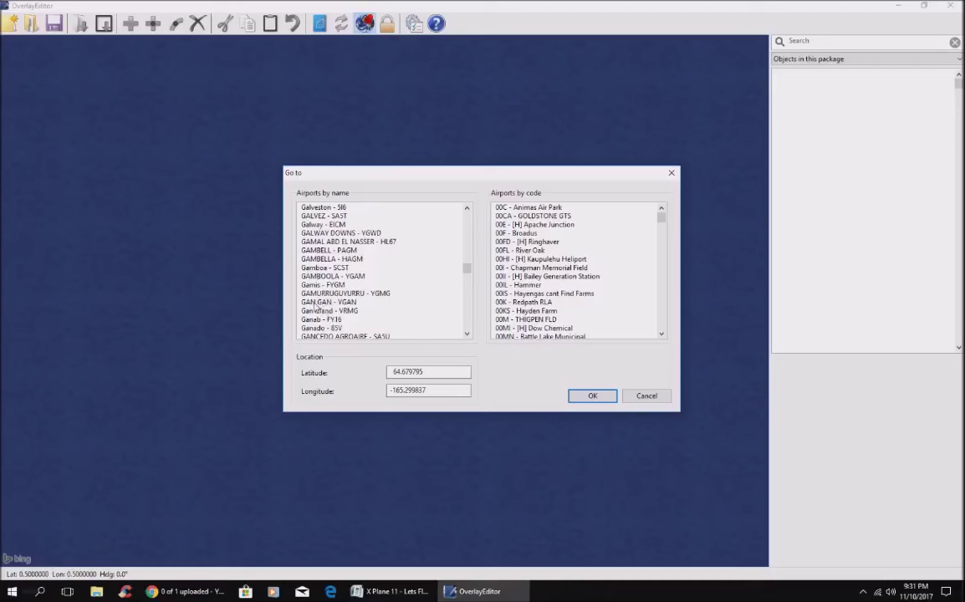
scroll(317, 309, "down", 15)
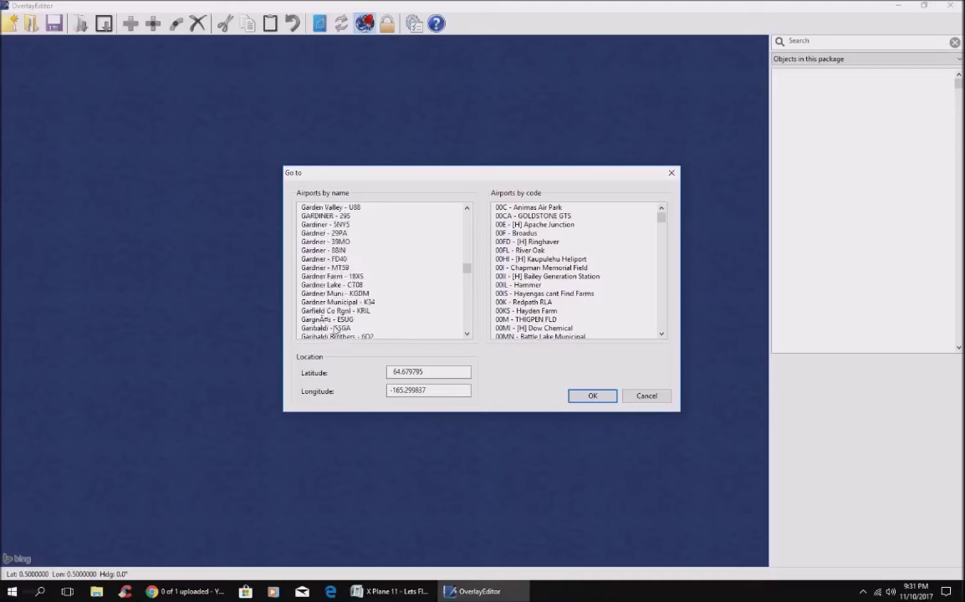
scroll(334, 330, "down", 6)
scroll(331, 330, "down", 10)
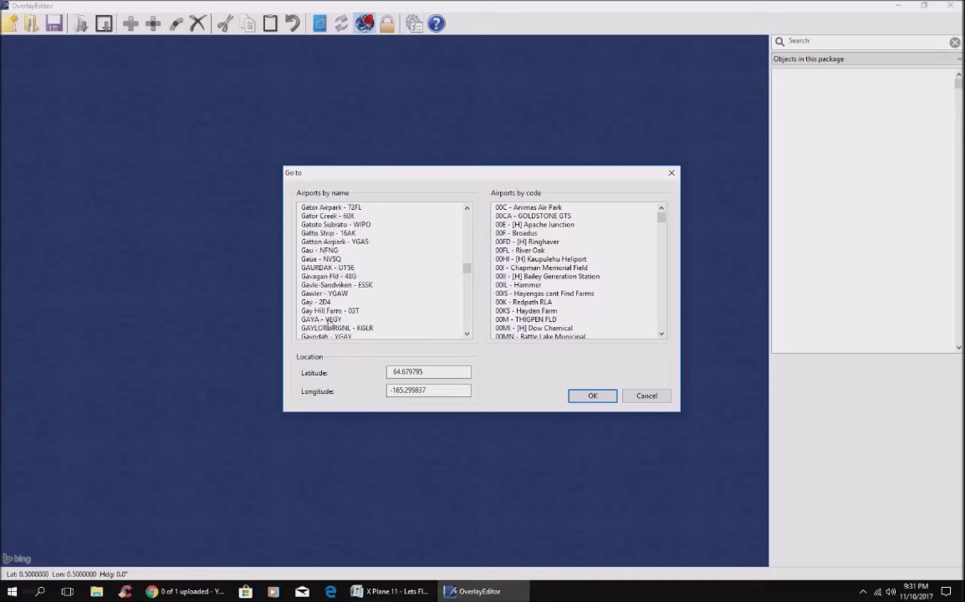
scroll(329, 324, "down", 10)
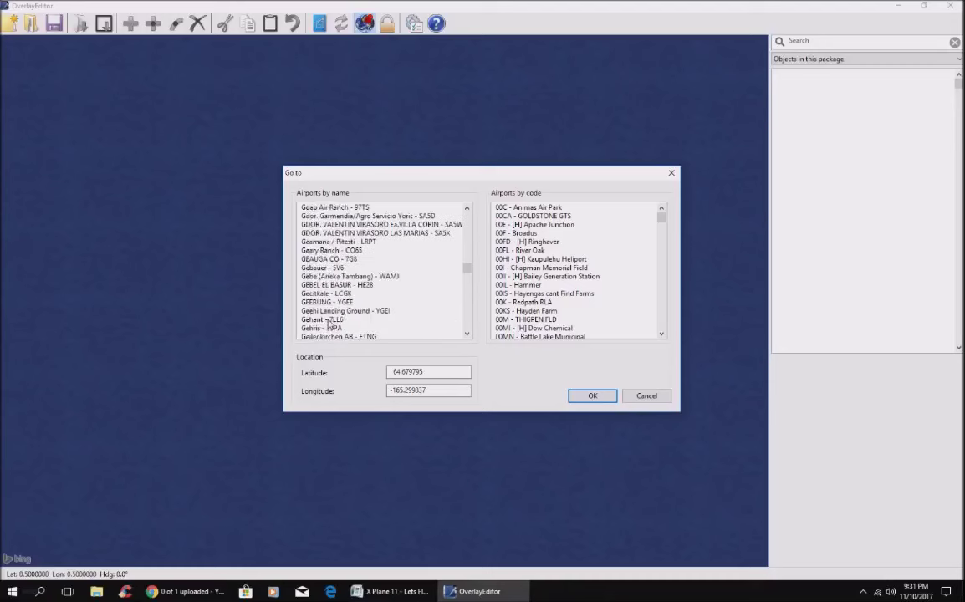
scroll(326, 318, "down", 5)
scroll(298, 289, "up", 5)
scroll(310, 268, "up", 3)
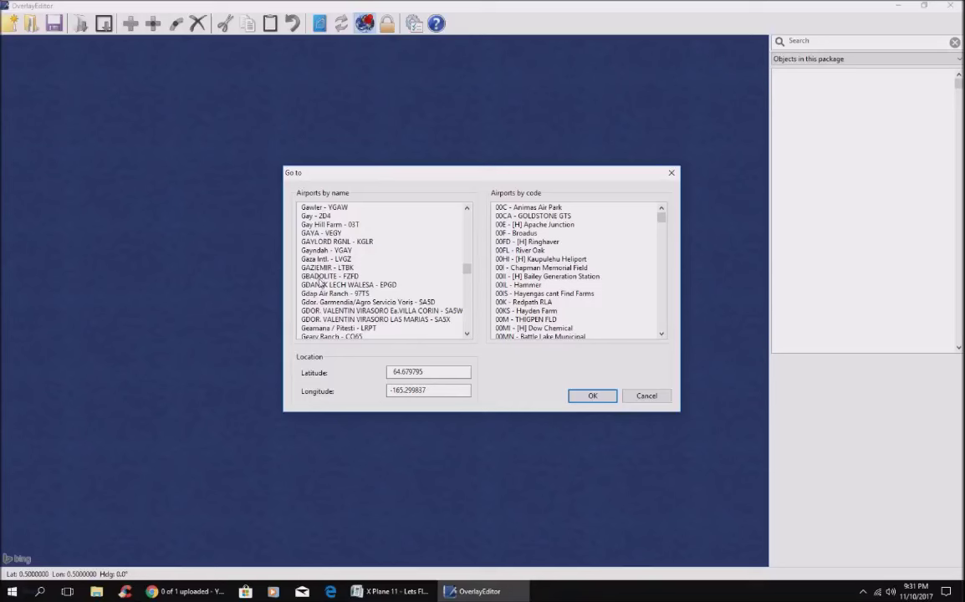
scroll(321, 284, "up", 8)
scroll(324, 284, "down", 3)
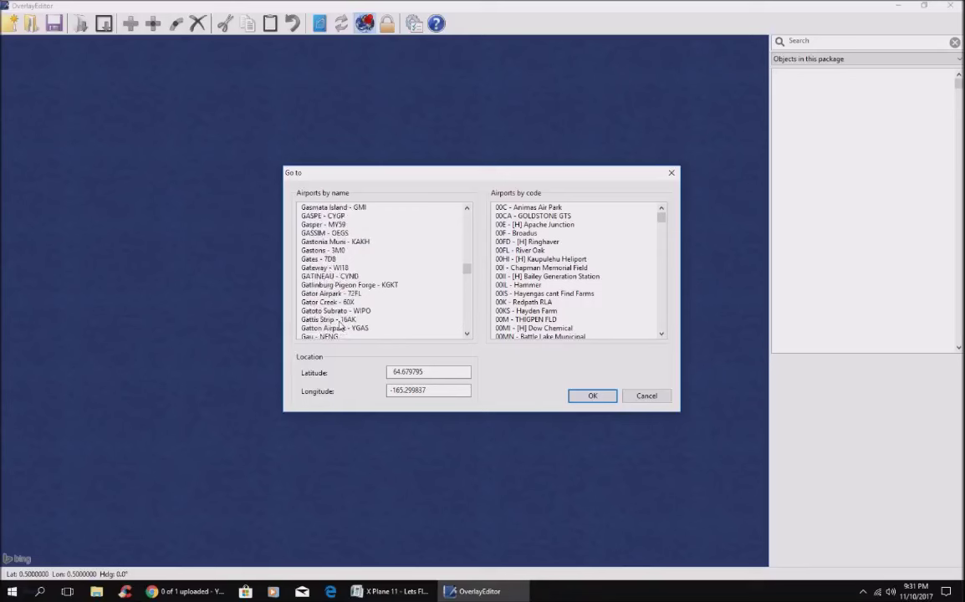
scroll(338, 325, "down", 3)
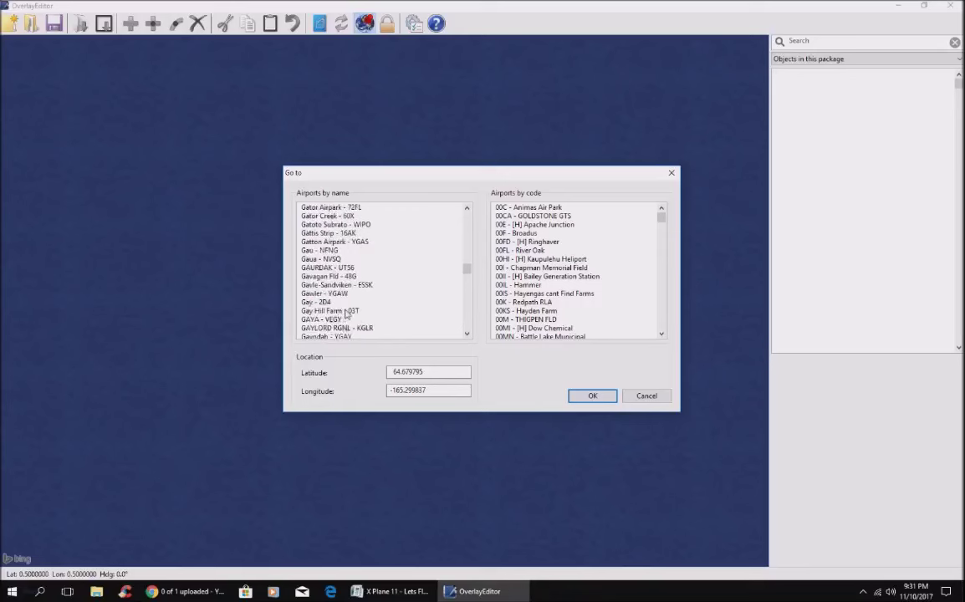
left_click(326, 294)
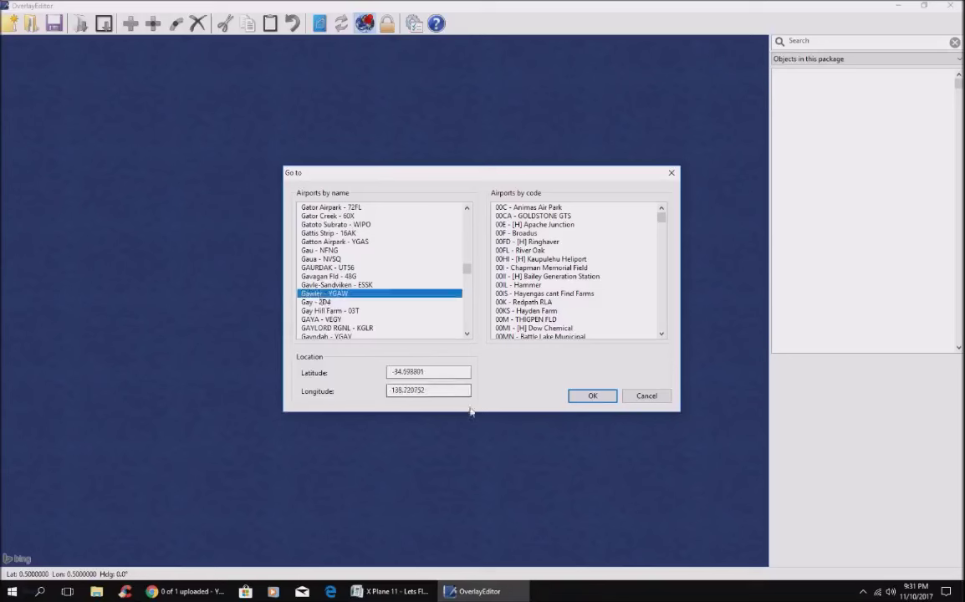
left_click(591, 398)
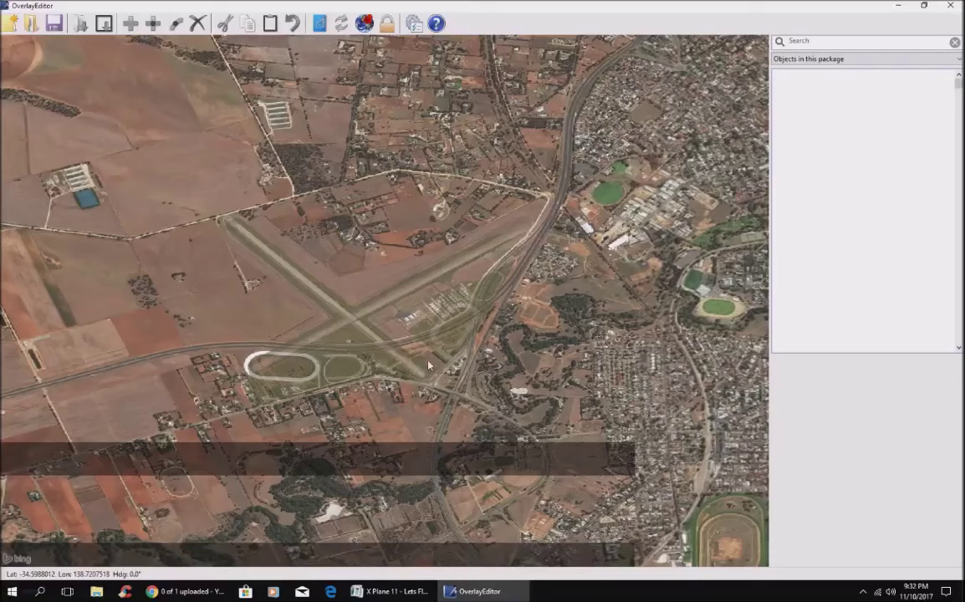
Inspect the area around Gawler airport by tilting the view toward the horizon and back overhead, panning, and zooming out.
key("Page_Down")
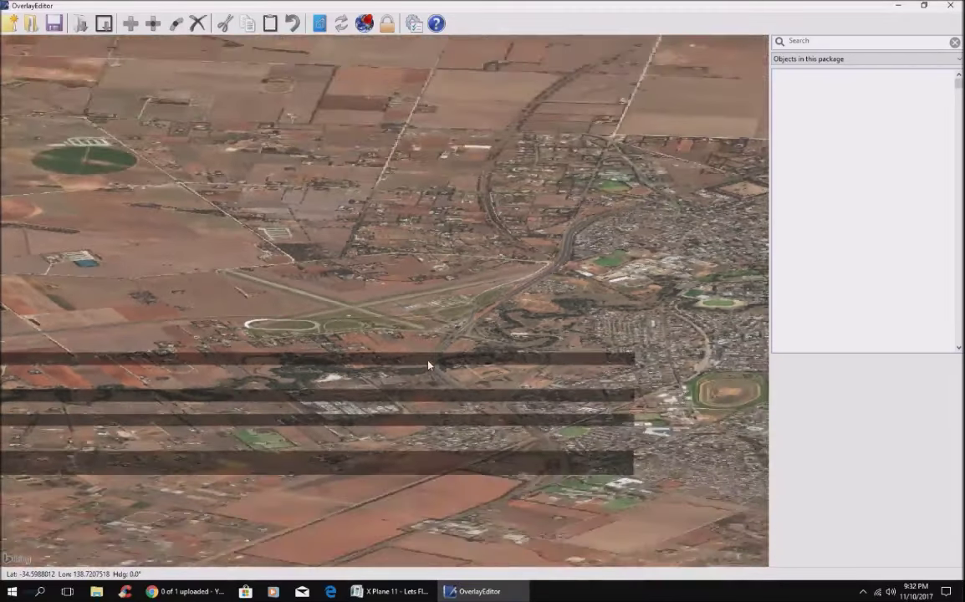
key("Page_Down")
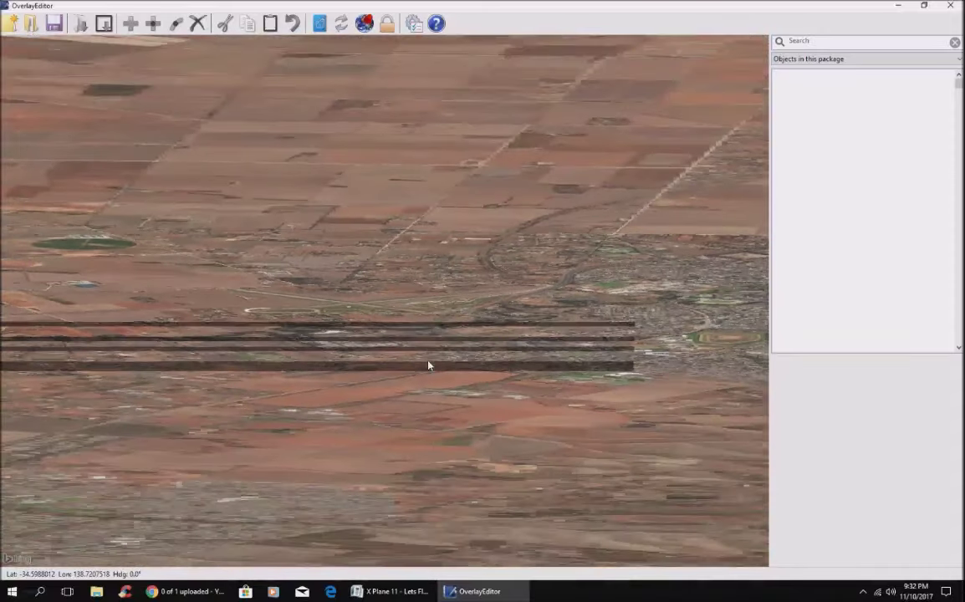
key("Page_Up")
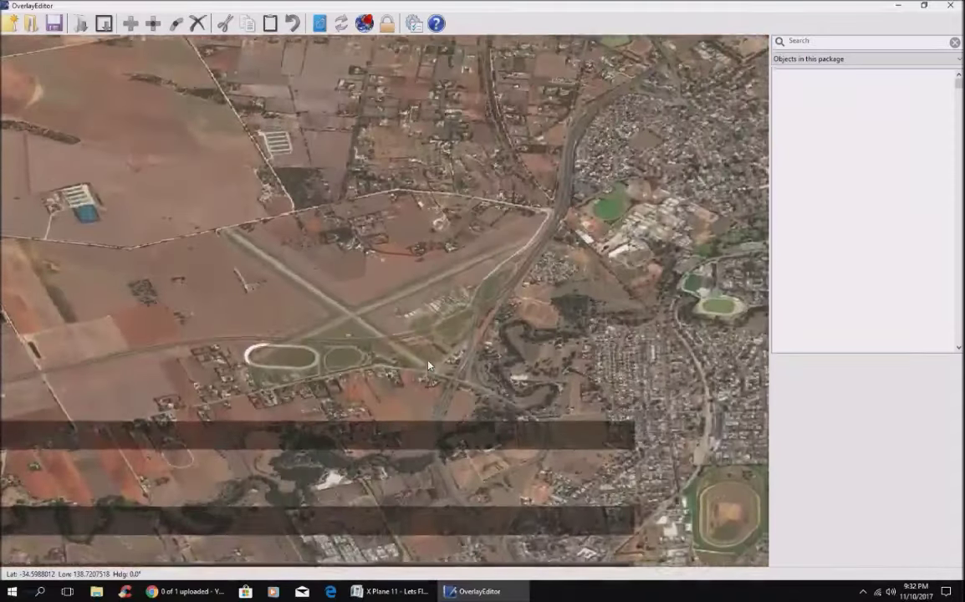
key("Page_Up")
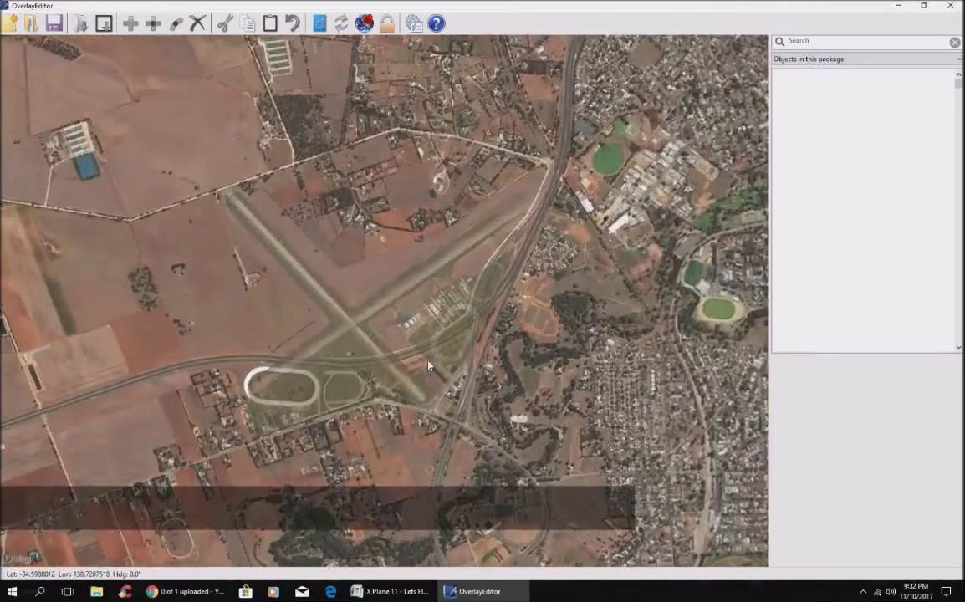
key("Down")
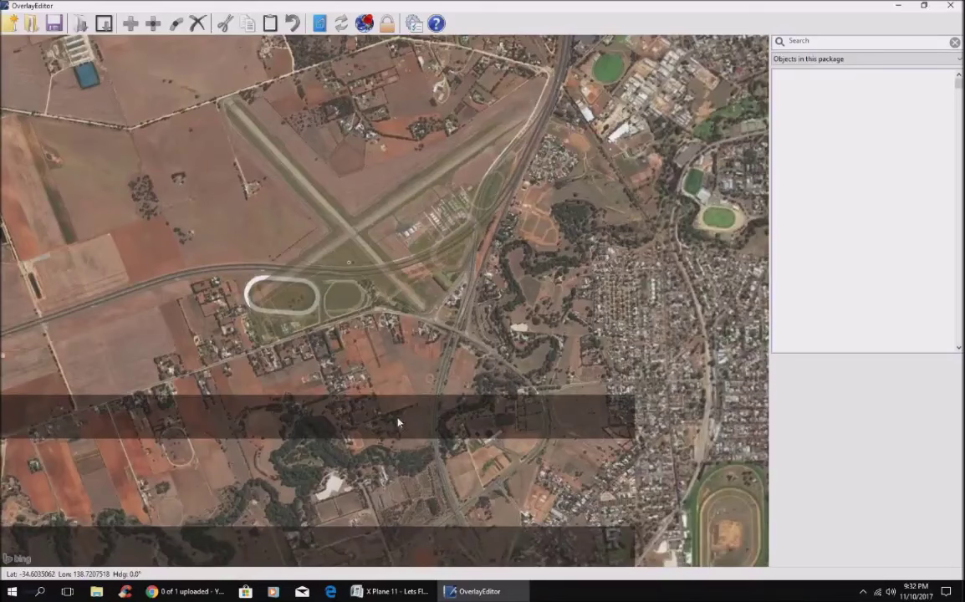
scroll(391, 418, "down", 5)
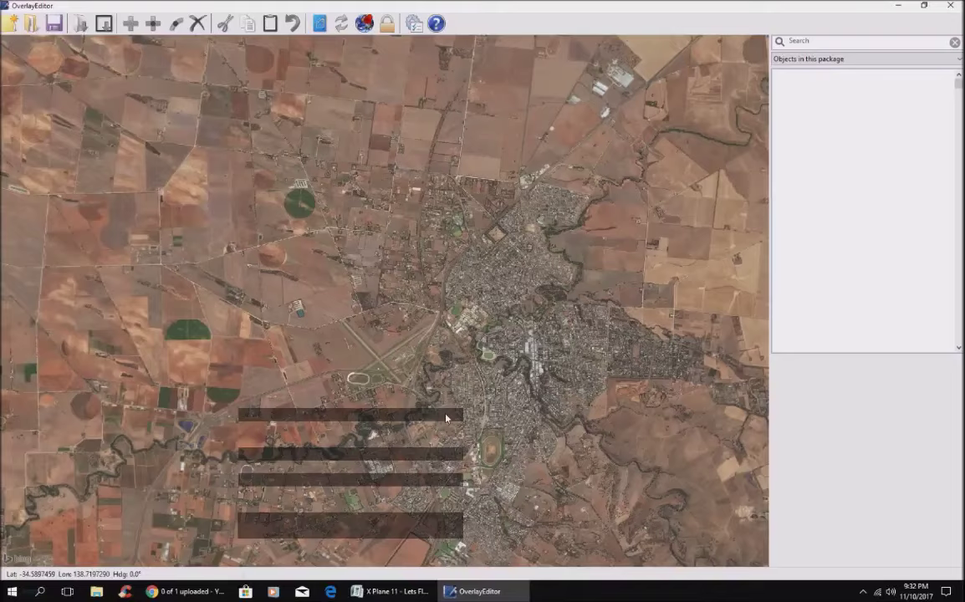
Examine the Gawler township and the ovals east of the airfield up close in the satellite imagery.
scroll(446, 420, "up", 5)
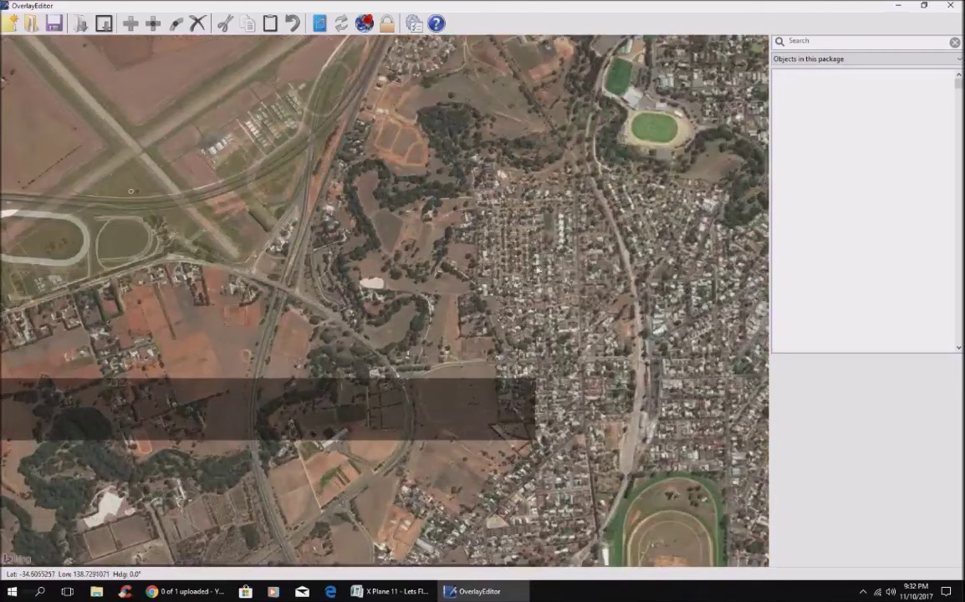
right_click_drag(435, 140, 435, 259)
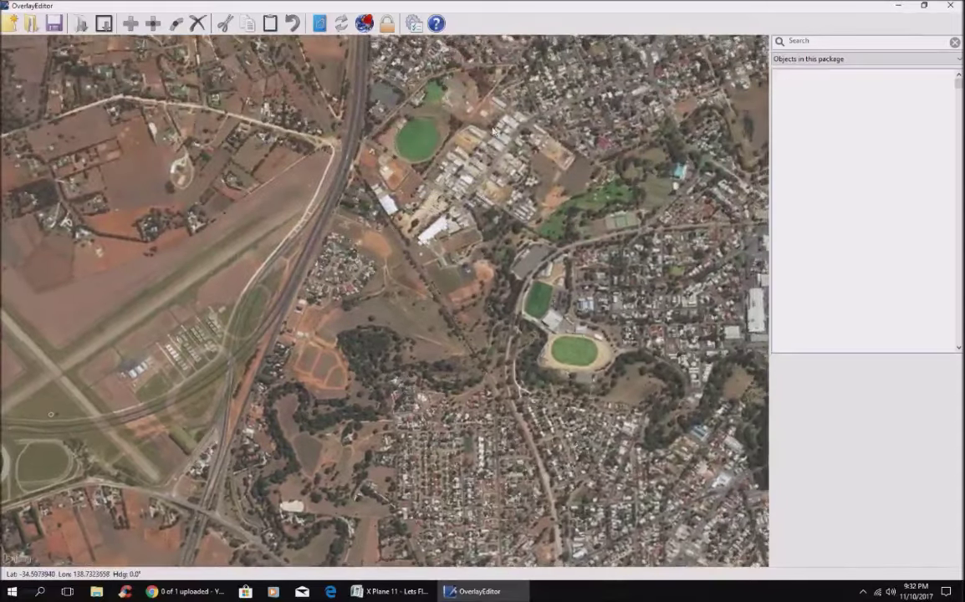
right_click_drag(436, 167, 483, 210)
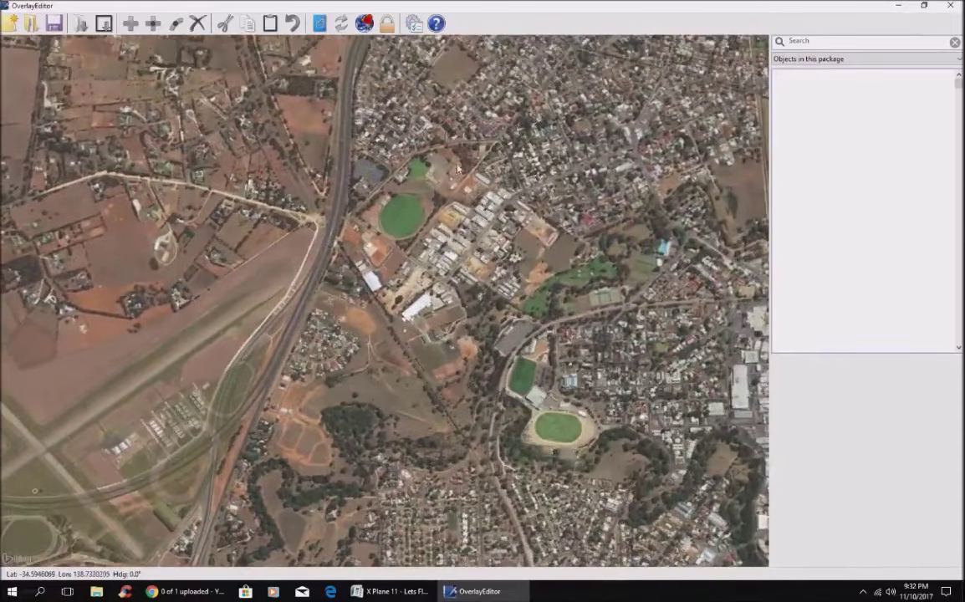
right_click_drag(415, 149, 421, 326)
right_click_drag(503, 227, 219, 65)
scroll(429, 242, "down", 5)
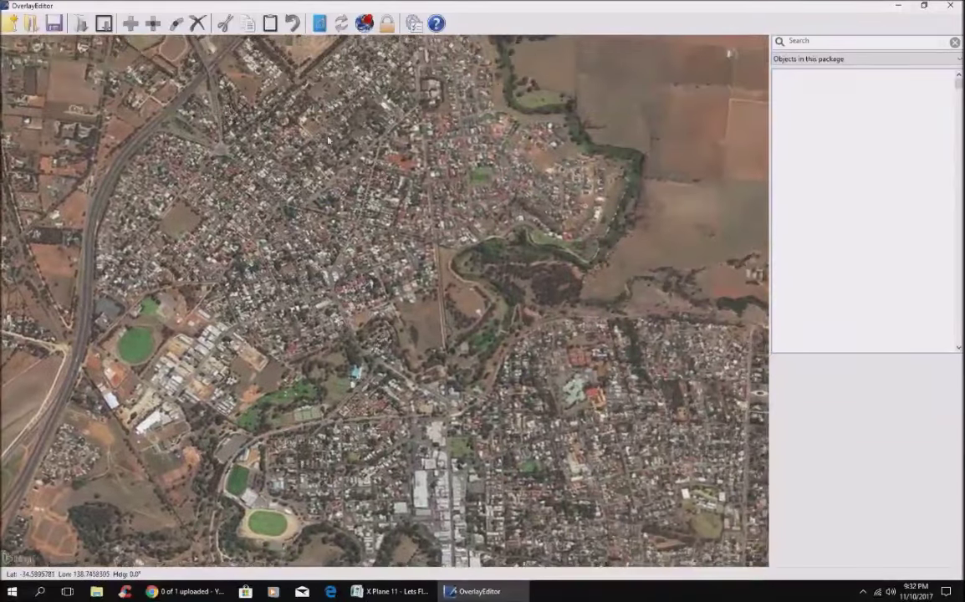
scroll(482, 267, "down", 2)
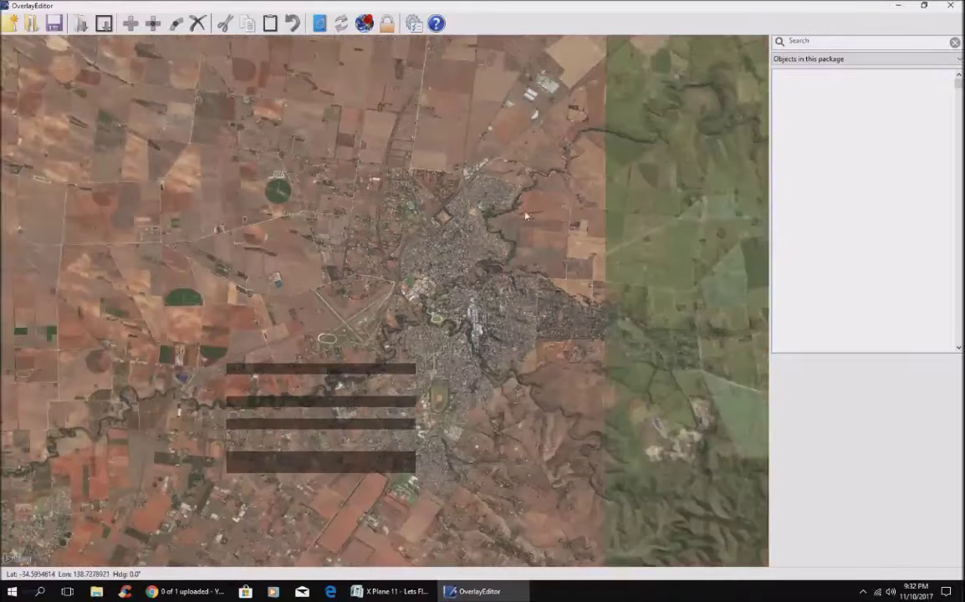
Survey the wider region southwest of Gawler, including the yellow airport layout, and return to the Gawler airfield.
scroll(526, 259, "down", 3)
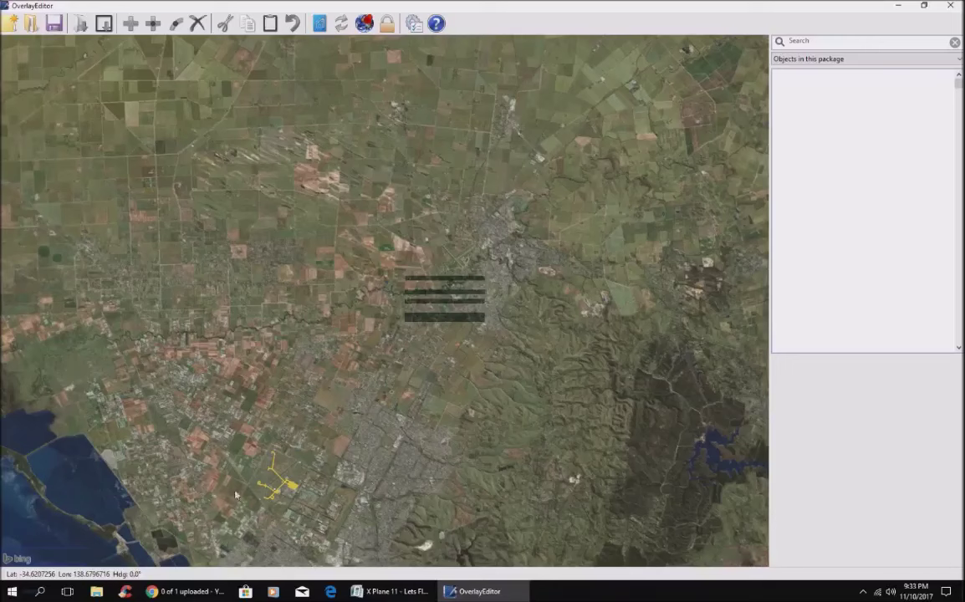
scroll(375, 473, "up", 3)
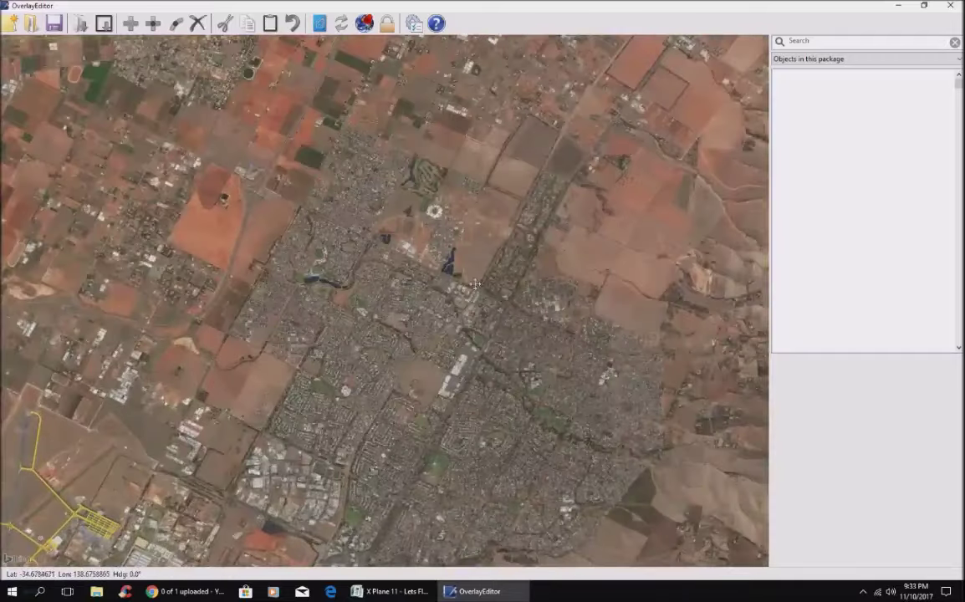
left_click_drag(549, 136, 362, 467)
scroll(372, 368, "up", 3)
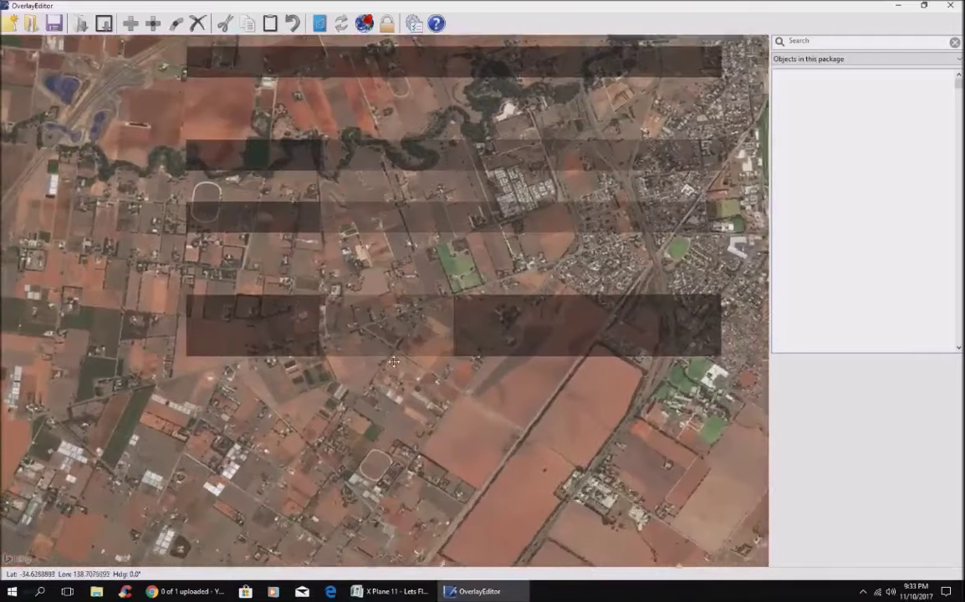
left_click_drag(392, 361, 389, 409)
scroll(376, 409, "up", 2)
left_click_drag(290, 228, 299, 551)
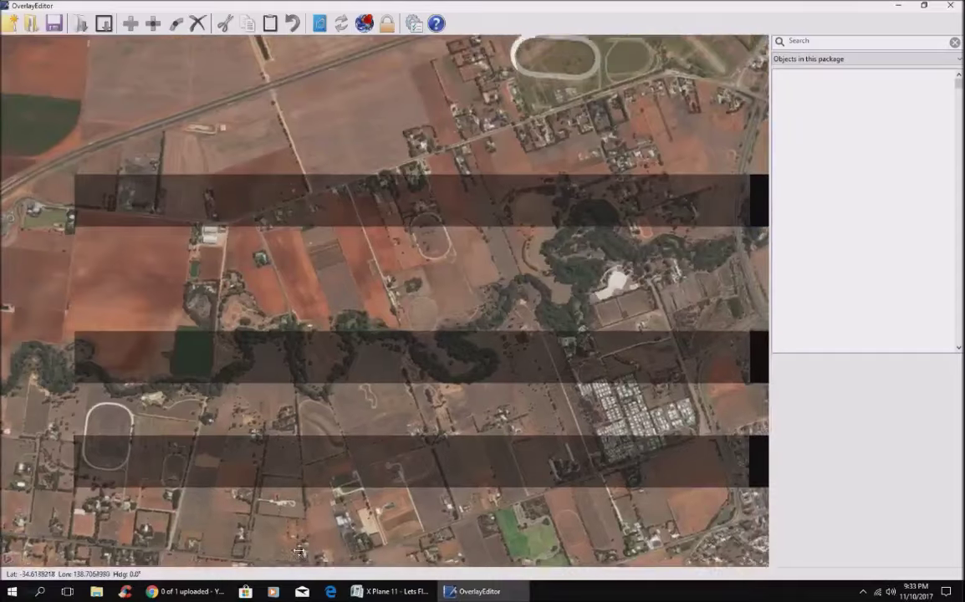
scroll(291, 401, "down", 3)
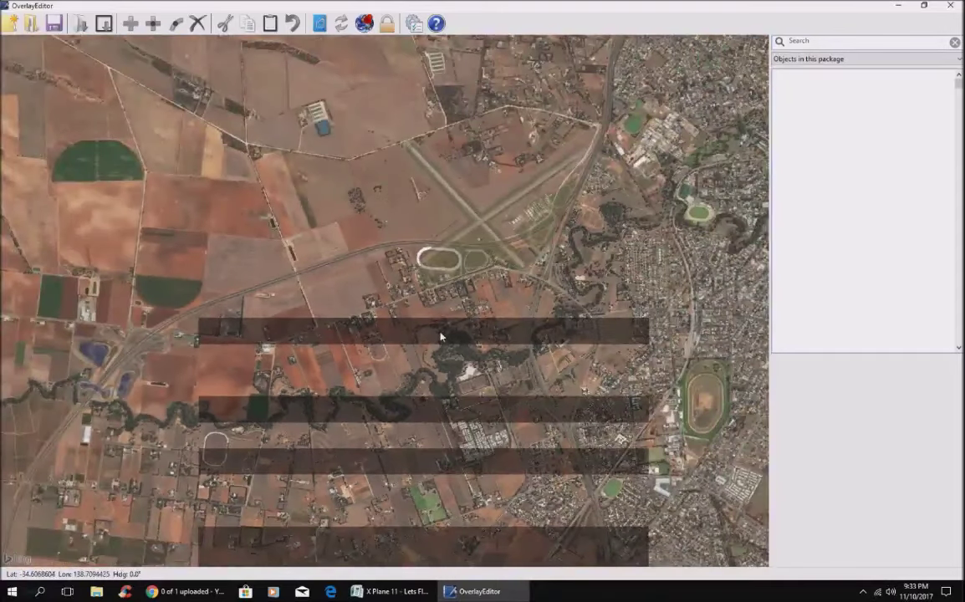
Open the Gawler V1.0 scenery package.
left_click(31, 24)
scroll(456, 328, "down", 3)
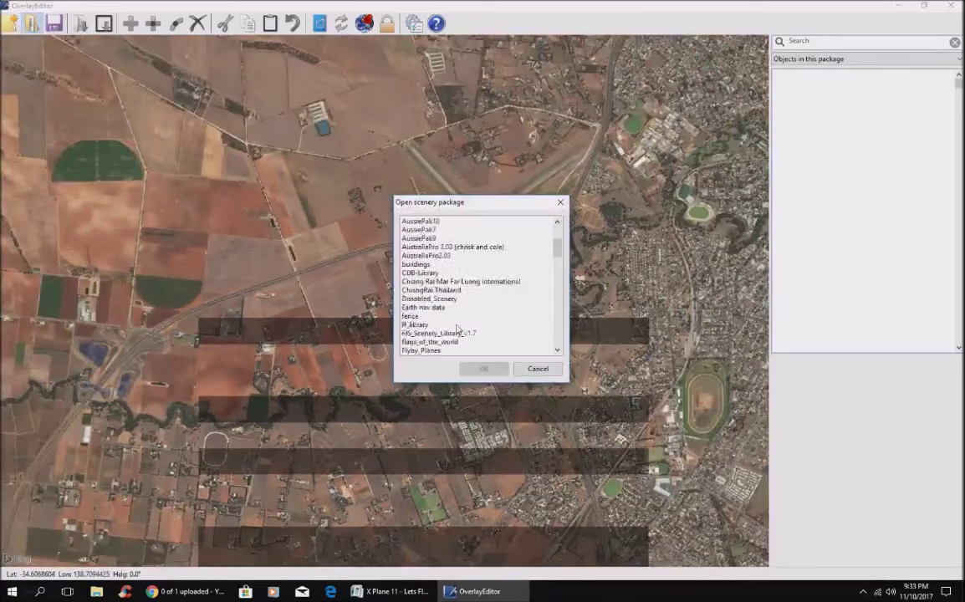
scroll(456, 329, "down", 2)
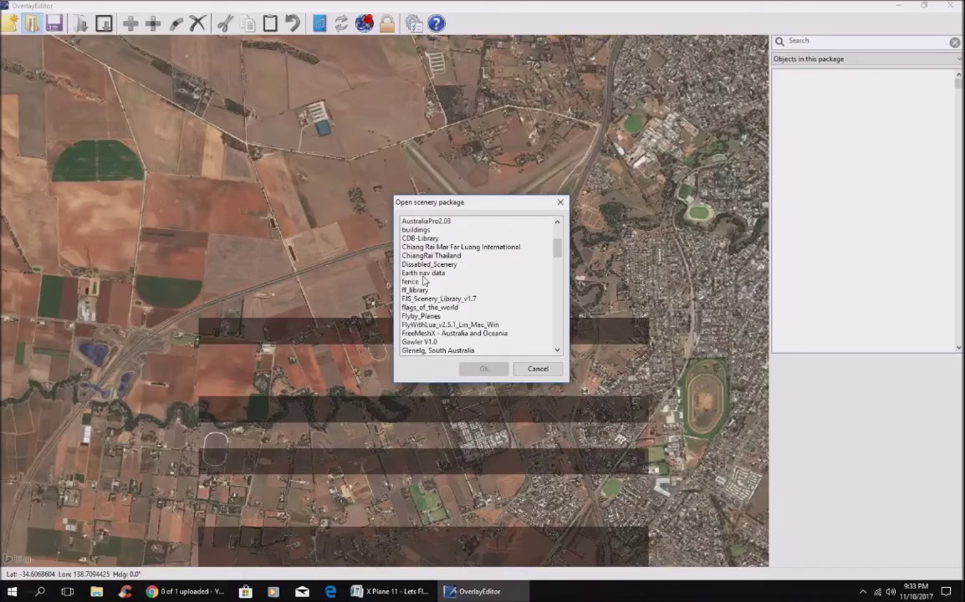
left_click(440, 342)
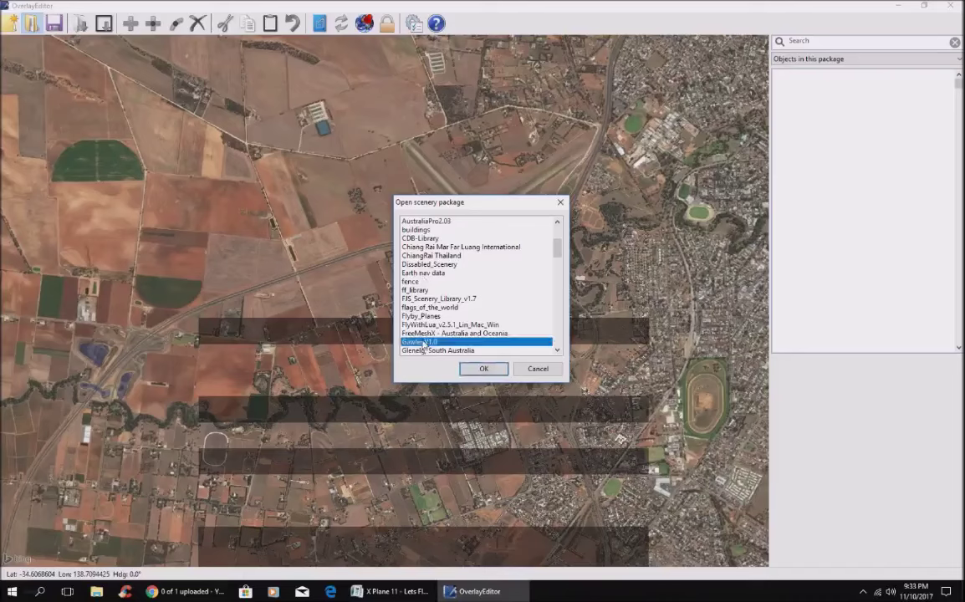
left_click(484, 370)
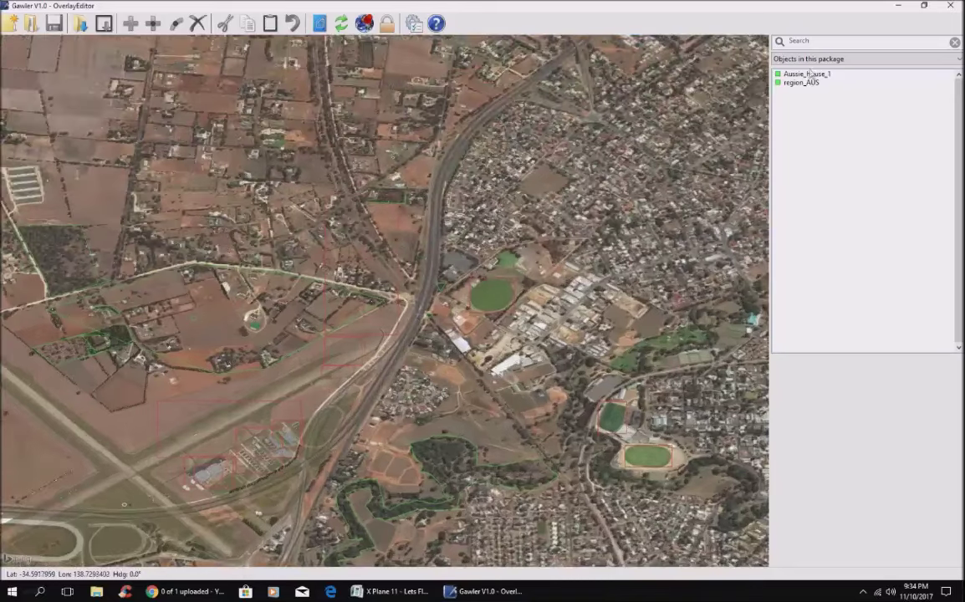
List the Exclusions category and select the exclusion zone around the green oval to identify its type.
left_click(810, 59)
scroll(870, 251, "down", 4)
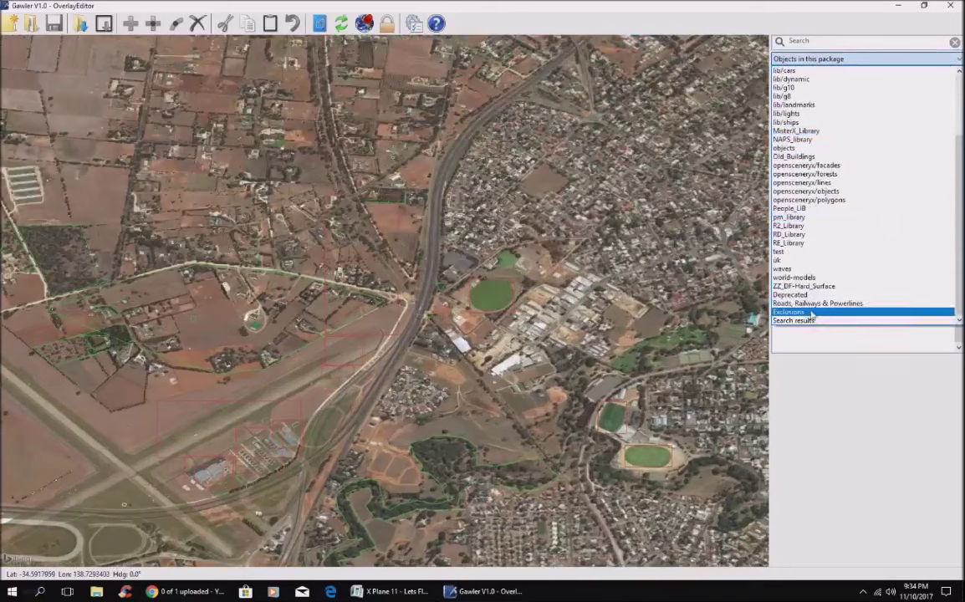
left_click(810, 314)
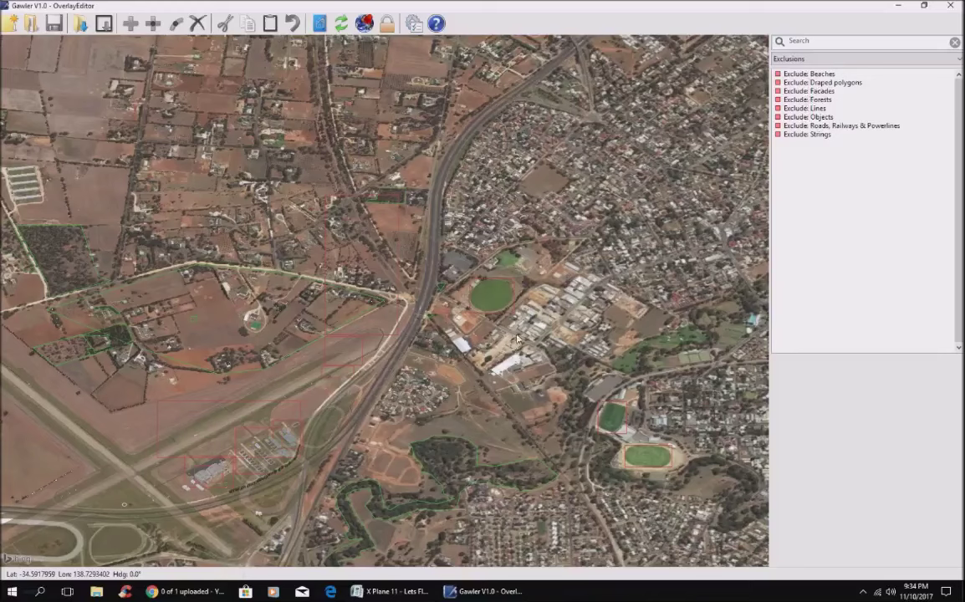
left_click(496, 316)
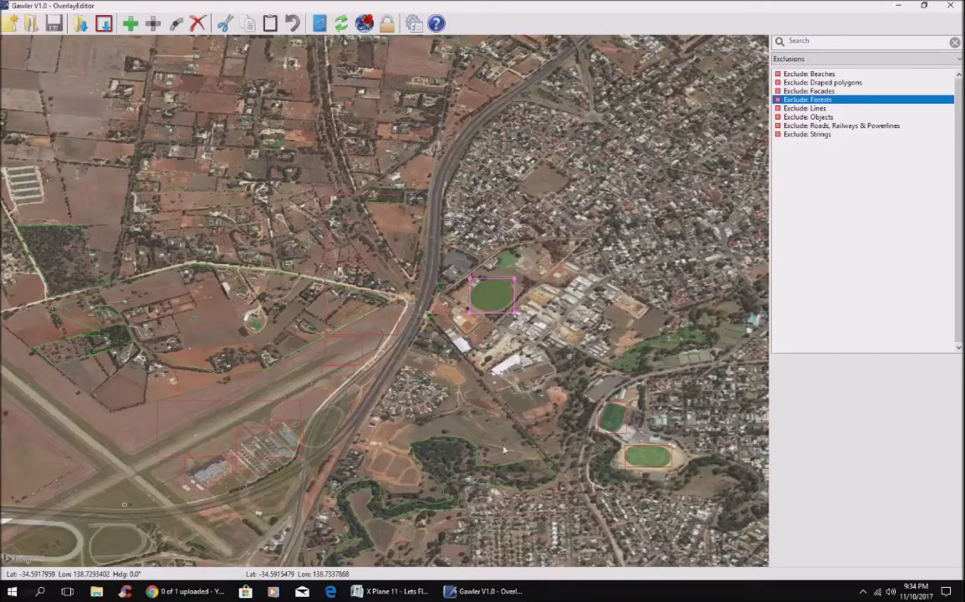
Add a node near the eastern tip of the creek-side woodywetland forest polygon and move it slightly.
left_click(450, 440)
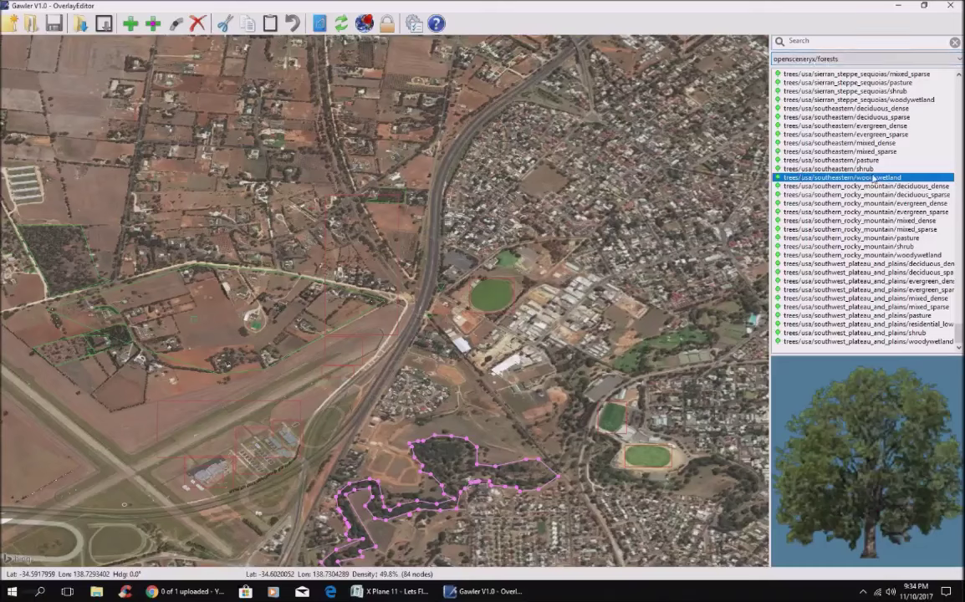
left_click(477, 464)
left_click(478, 465)
left_click(152, 26)
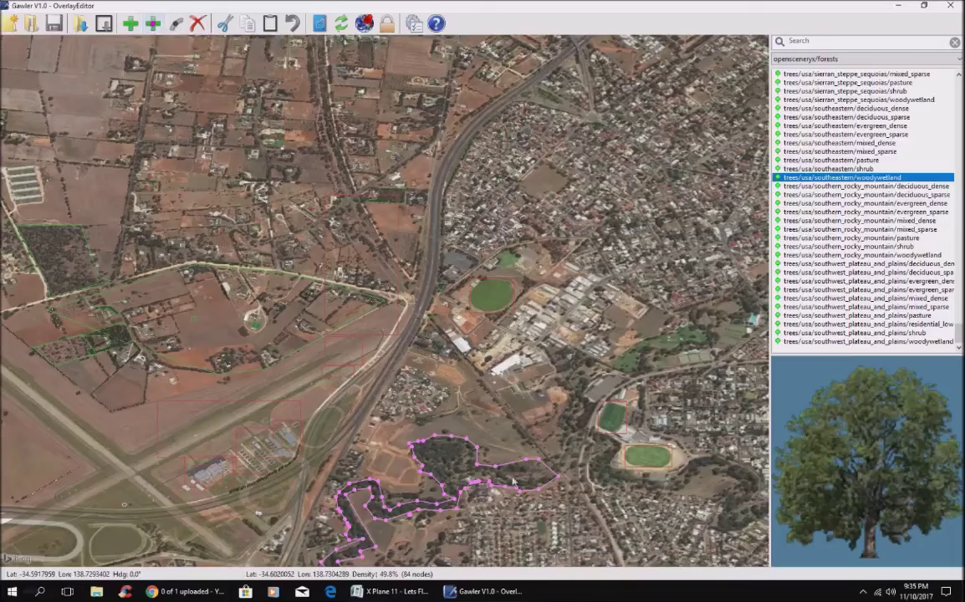
left_click(556, 479)
left_click(154, 25)
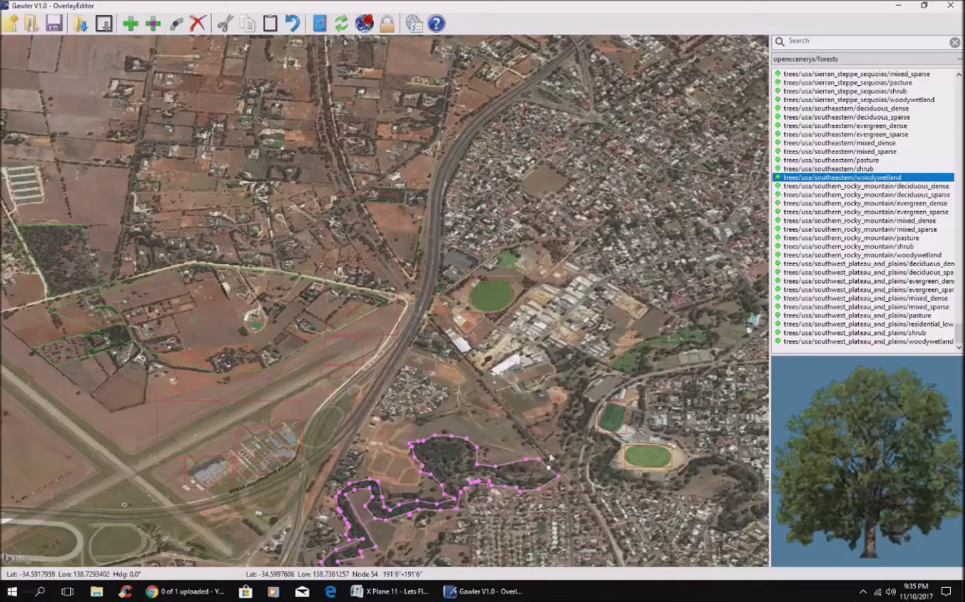
left_click_drag(550, 472, 558, 476)
Inspect the glasshouse object placed on the long sheds north of the airfield, leaving it deselected.
left_click_drag(74, 419, 322, 381)
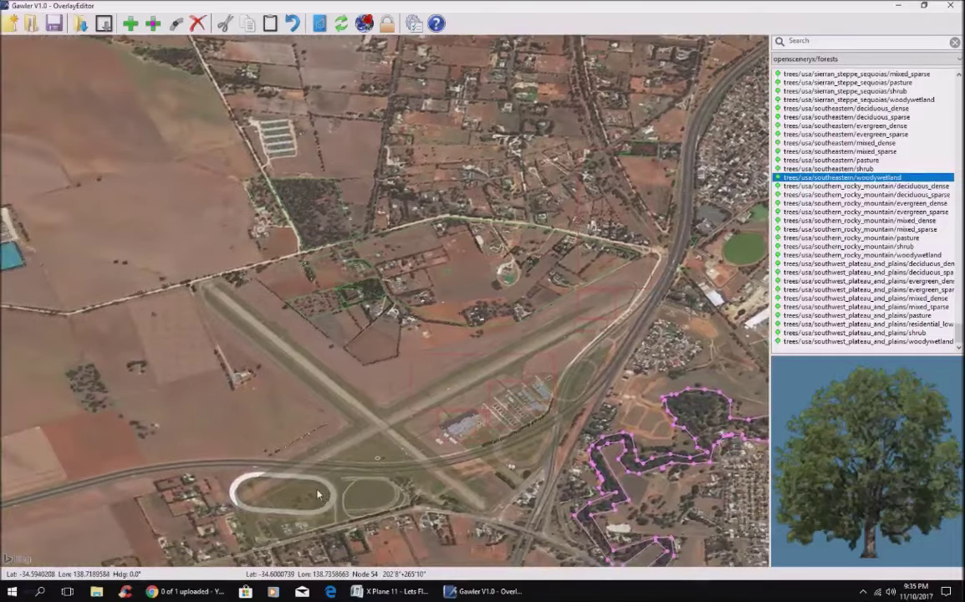
scroll(317, 468, "down", 3)
scroll(315, 484, "up", 1)
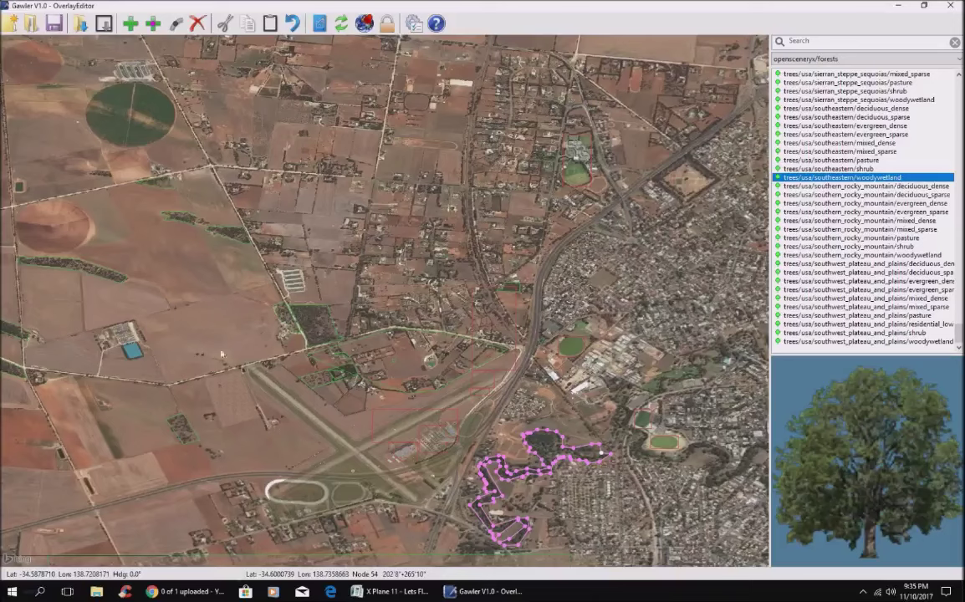
scroll(285, 296, "up", 6)
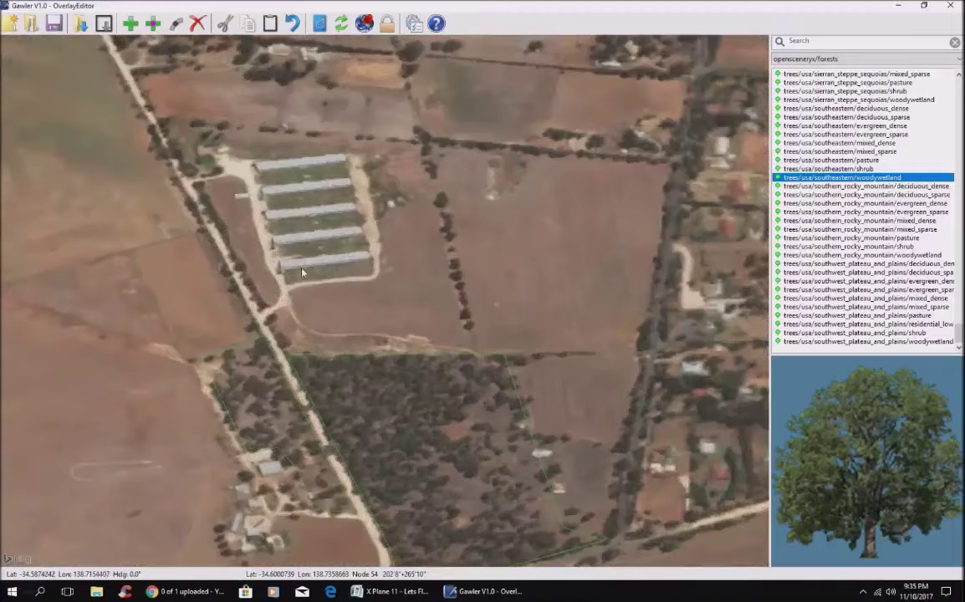
left_click(303, 273)
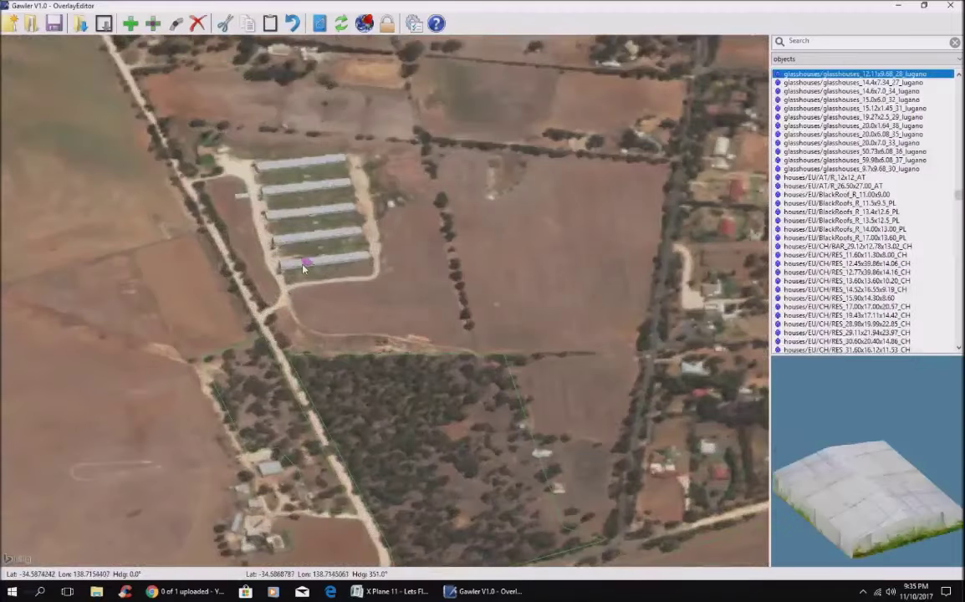
left_click(177, 302)
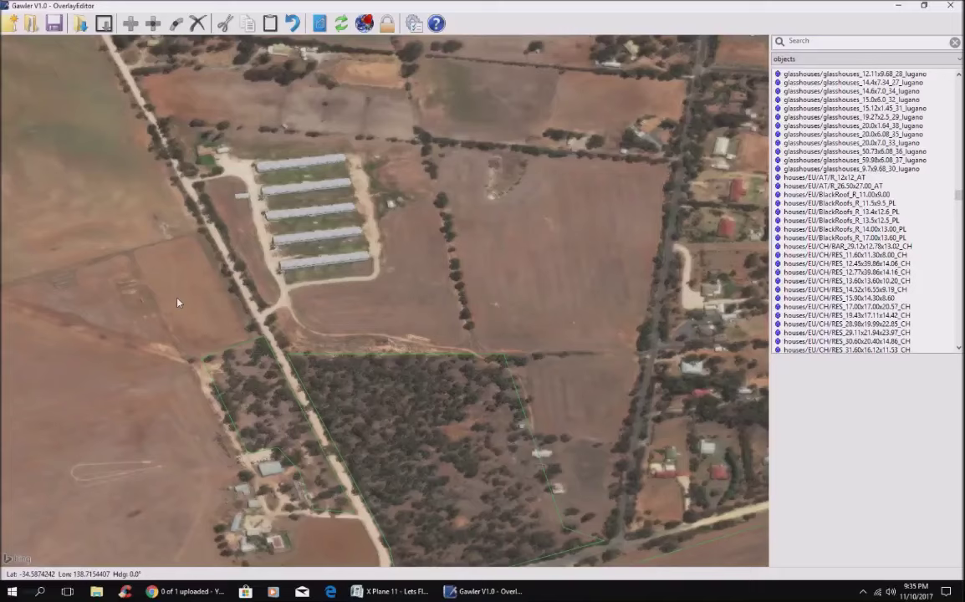
Select the grey farm building north of the runways to preview it, and browse the farm models in the objects library.
scroll(177, 303, "down", 5)
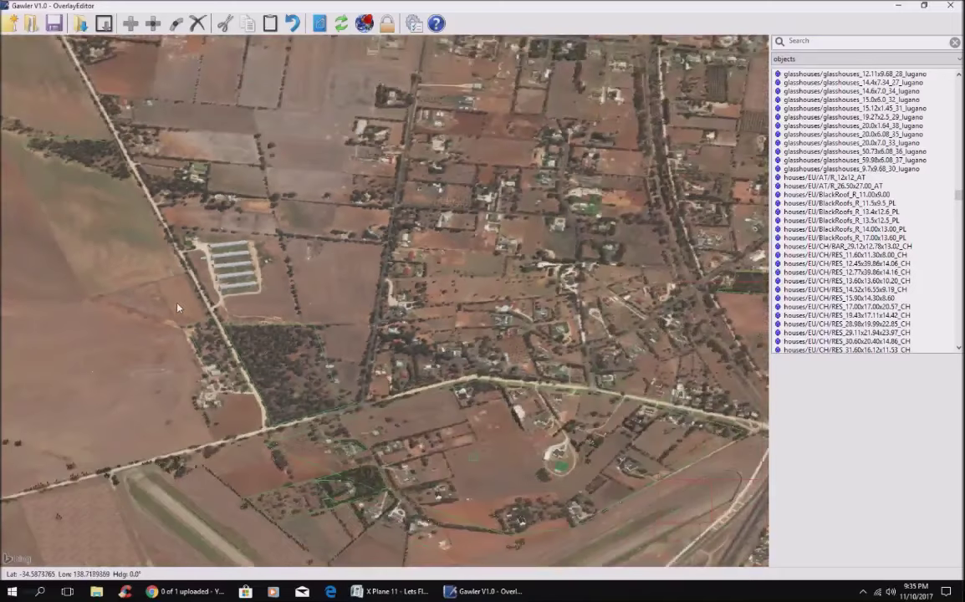
left_click(407, 479)
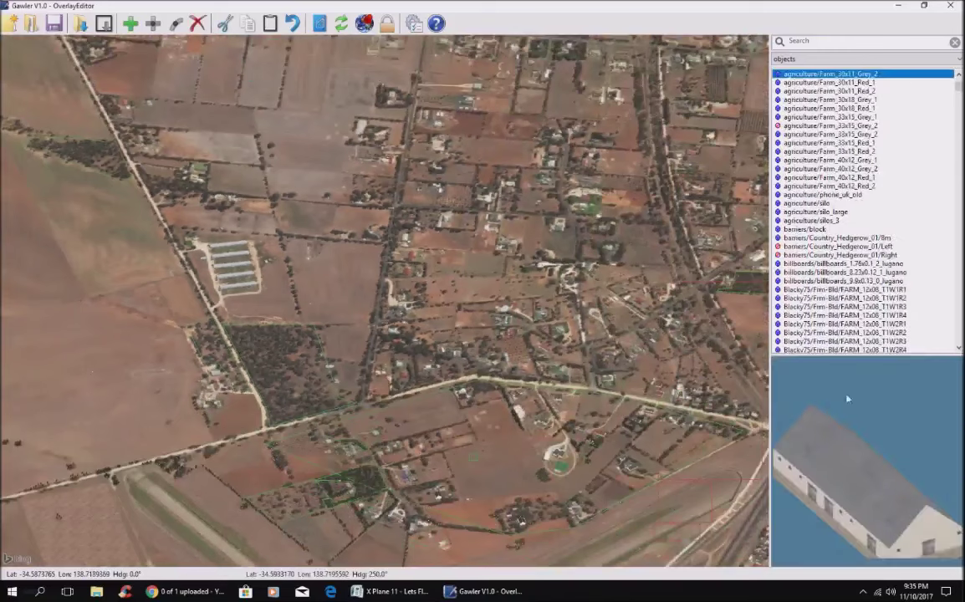
scroll(846, 294, "down", 3)
left_click(525, 405)
left_click(958, 348)
left_click(958, 348)
left_click_drag(958, 349, 957, 349)
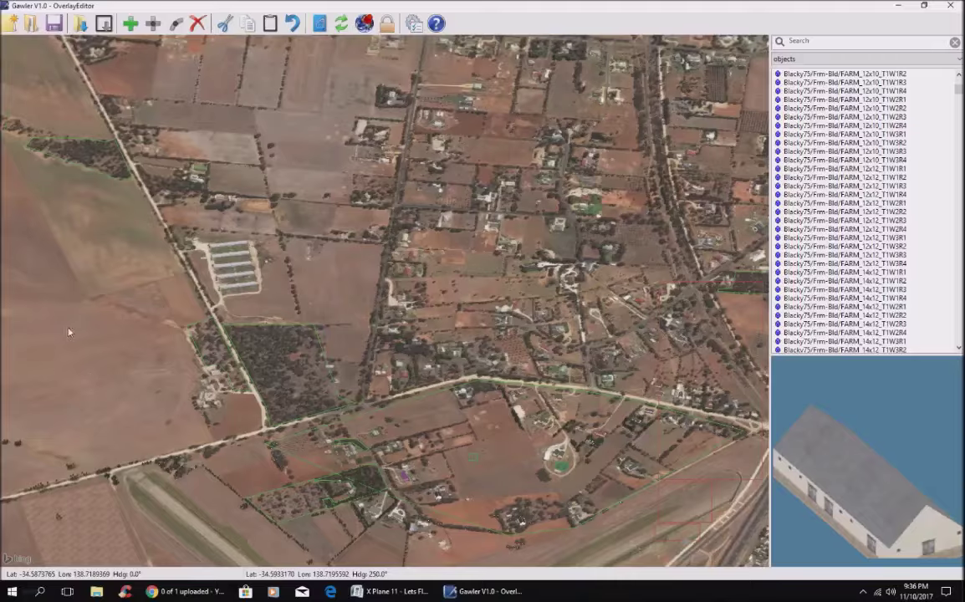
Inspect the objects placed on the airfield by selecting a tree in the western row and a glider beside the runway.
scroll(80, 324, "down", 2)
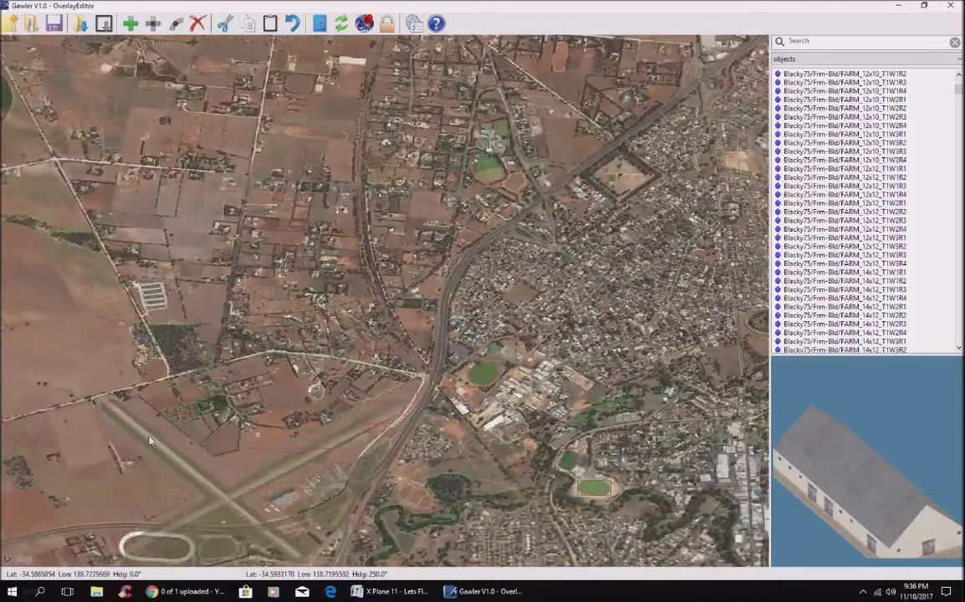
left_click_drag(259, 552, 326, 405)
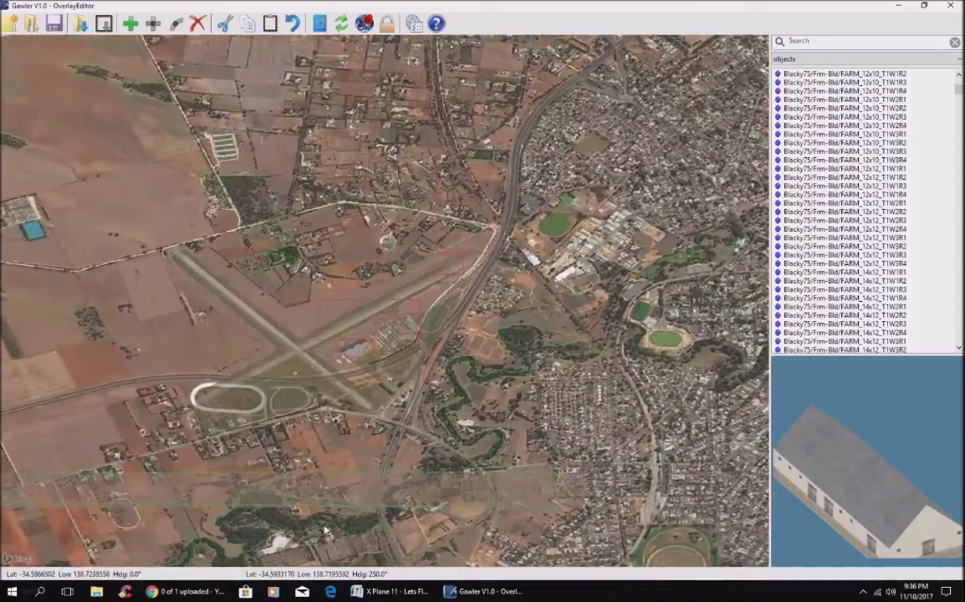
scroll(326, 531, "up", 3)
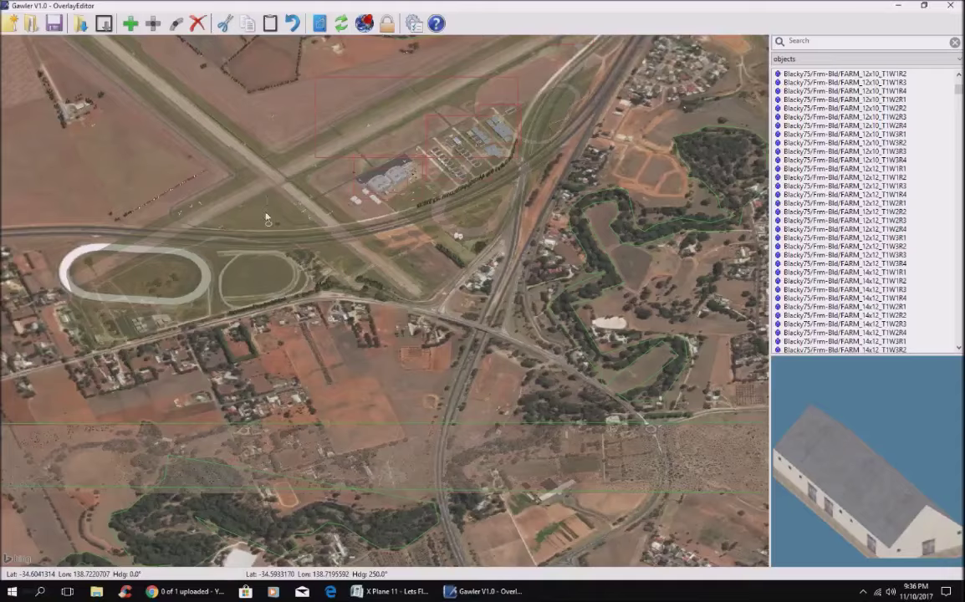
left_click_drag(268, 199, 250, 315)
scroll(250, 315, "up", 3)
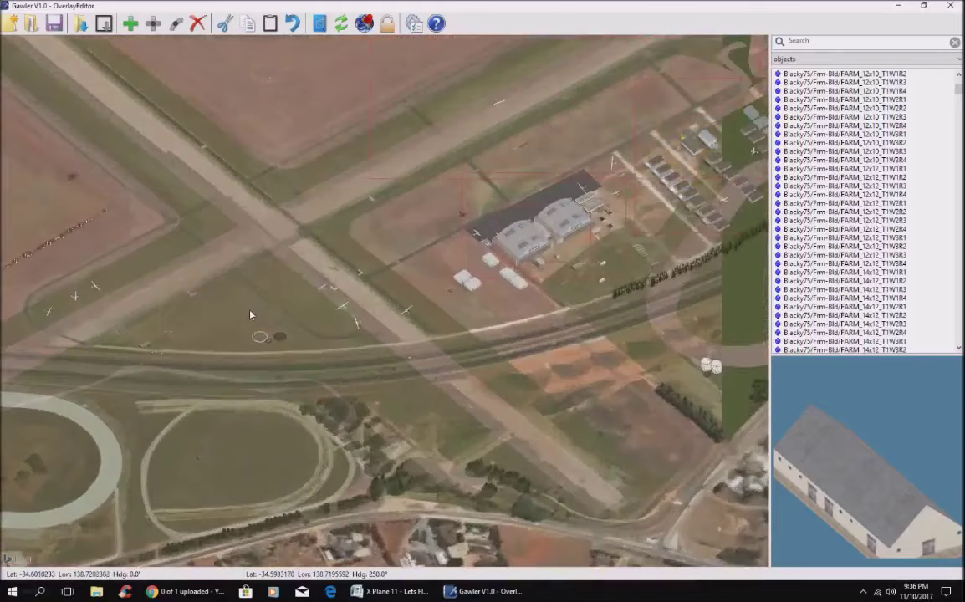
left_click(48, 245)
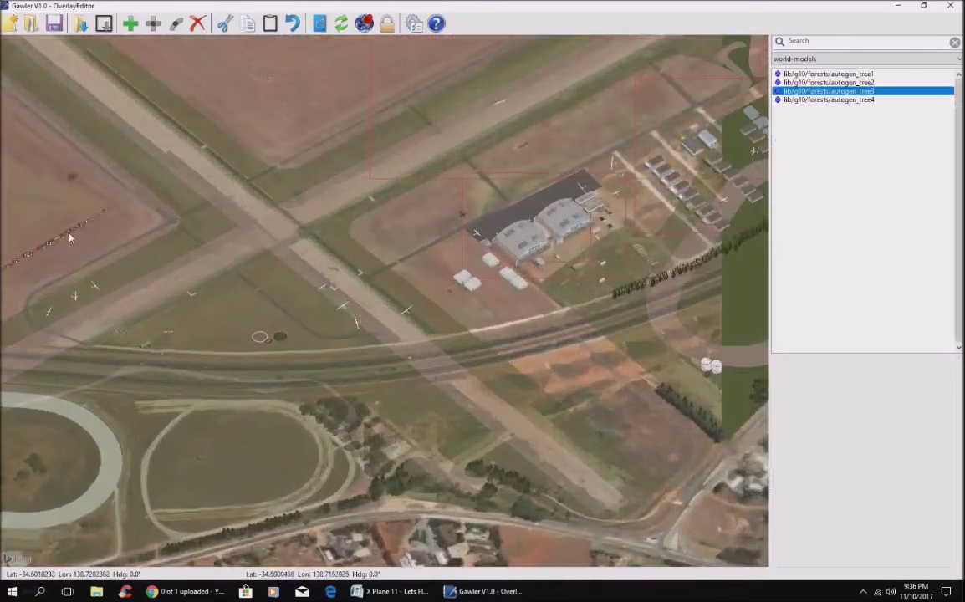
left_click(262, 340)
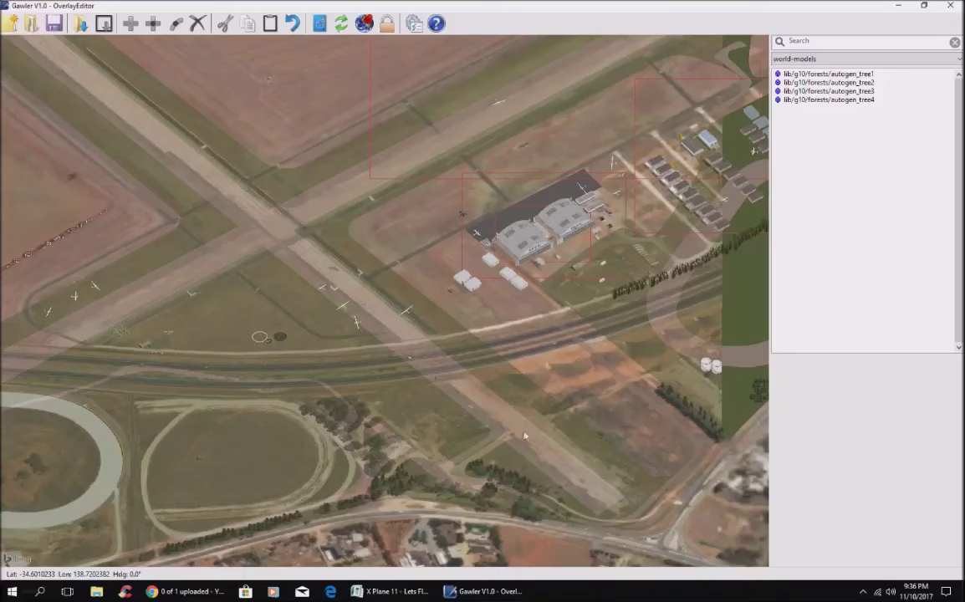
left_click(343, 309)
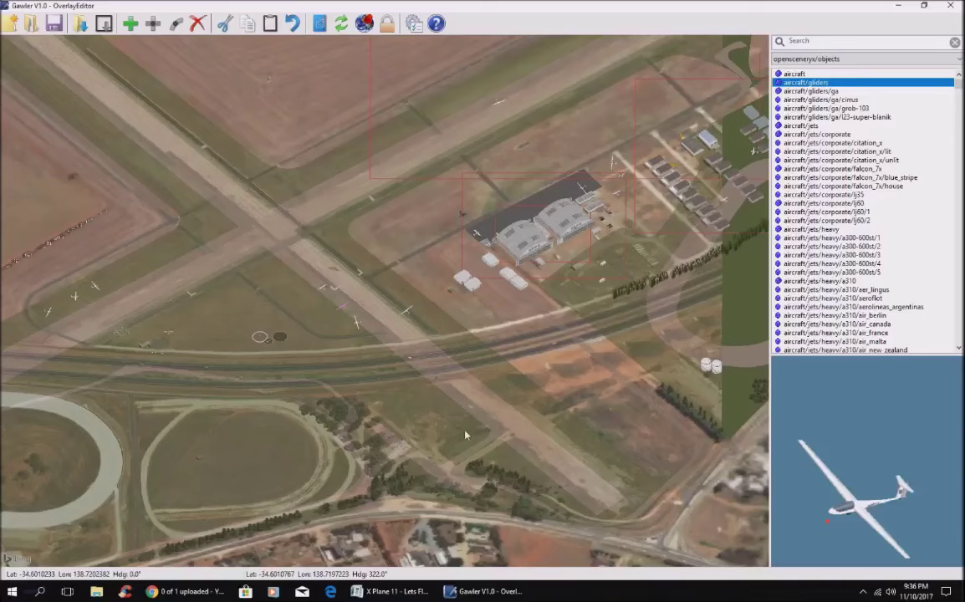
Tilt the map towards the horizon to examine the airfield's 3D objects, and return to a near-overhead view.
key("ctrl+Down")
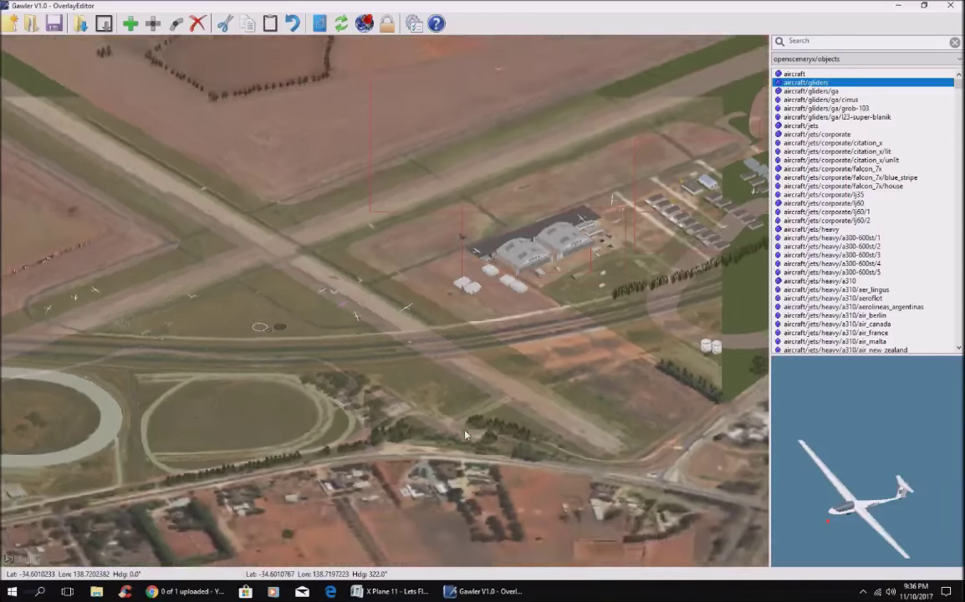
key("ctrl+Down")
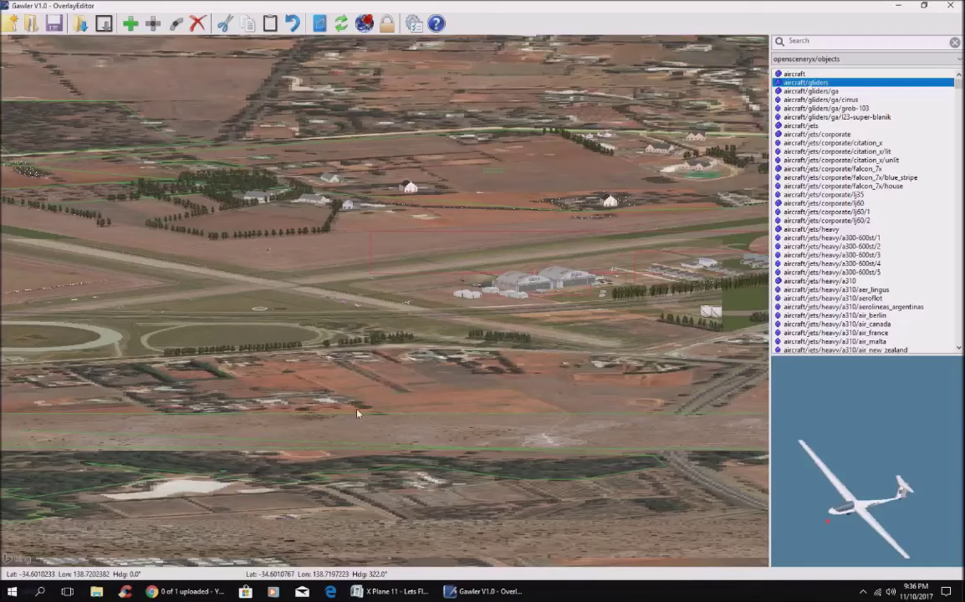
scroll(358, 416, "up", 3)
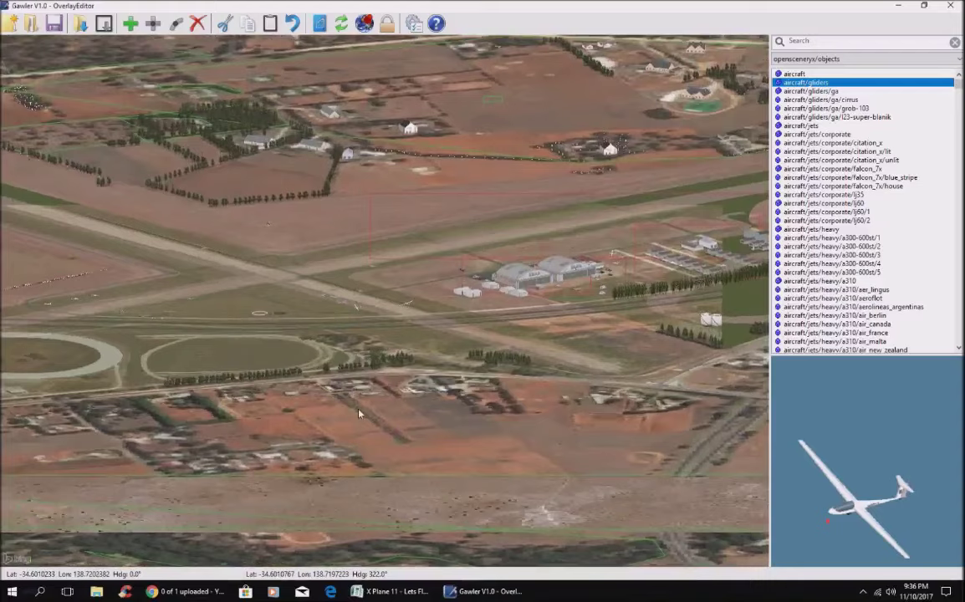
scroll(358, 413, "up", 4)
scroll(358, 413, "up", 2)
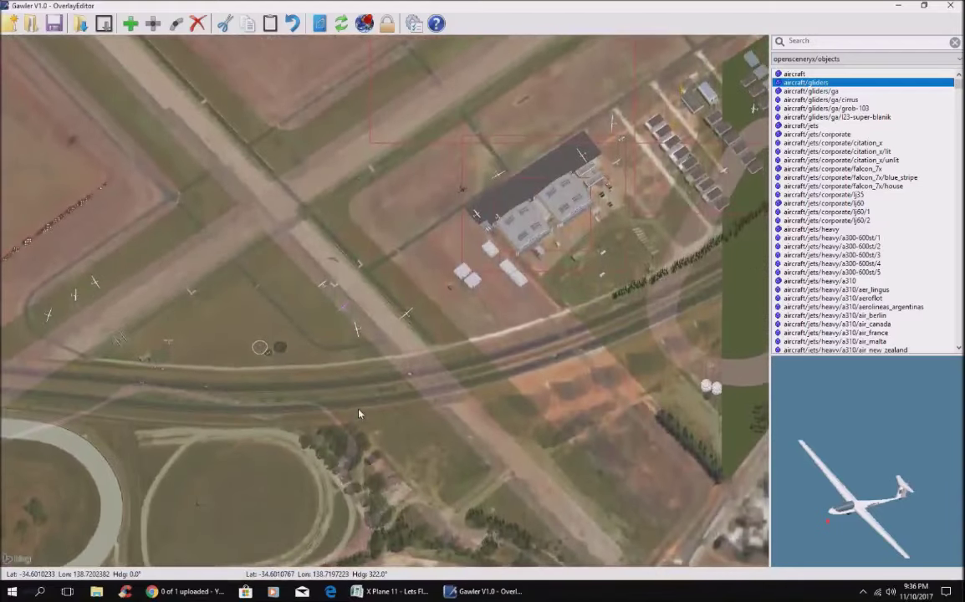
Rotate the map around the airfield to a 145° heading to examine the runways and hangars from the opposite side.
key("Left")
key("Left")
key("Left")
key("Left")
key("Left")
key("Left")
key("Left")
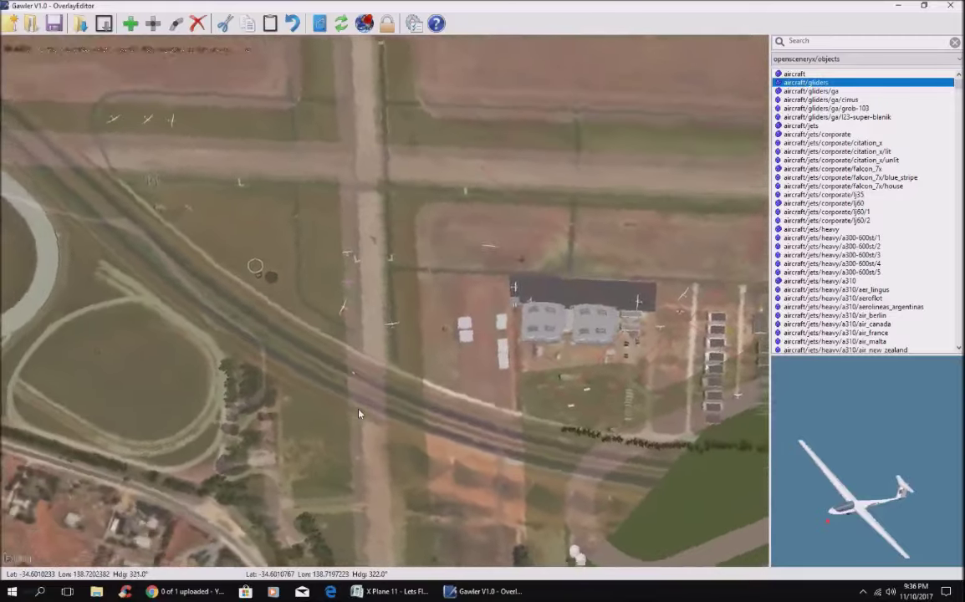
key("Left")
key("Left")
key("Left")
key("Left")
key("Left")
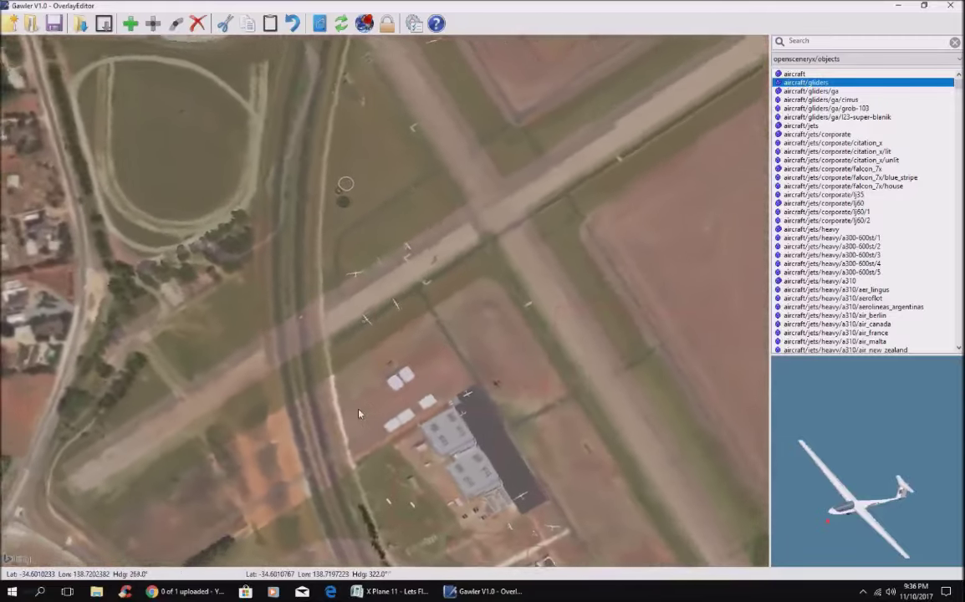
key("Left")
key("Left")
key("Left")
key("Left")
key("Left")
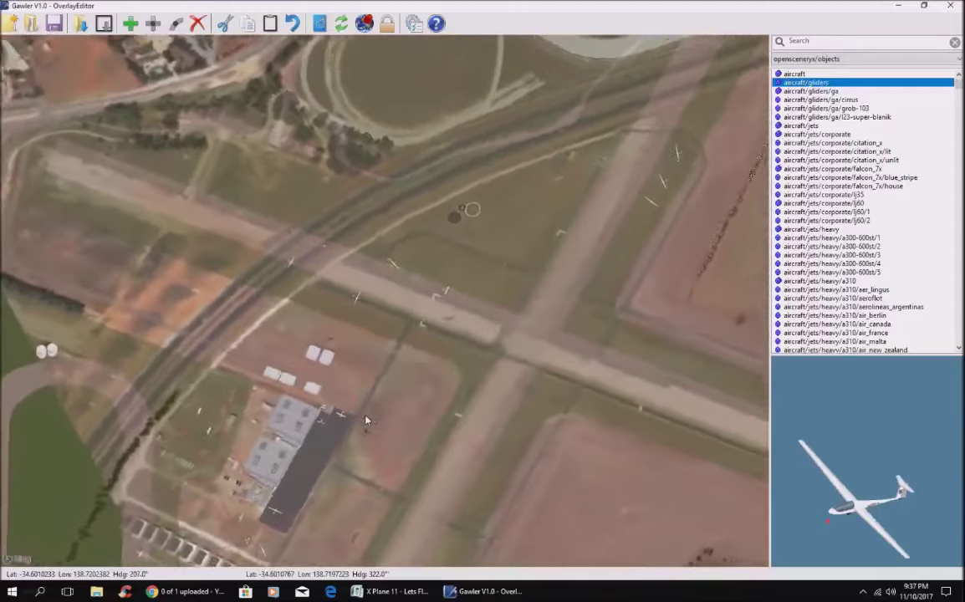
key("Left")
key("Left")
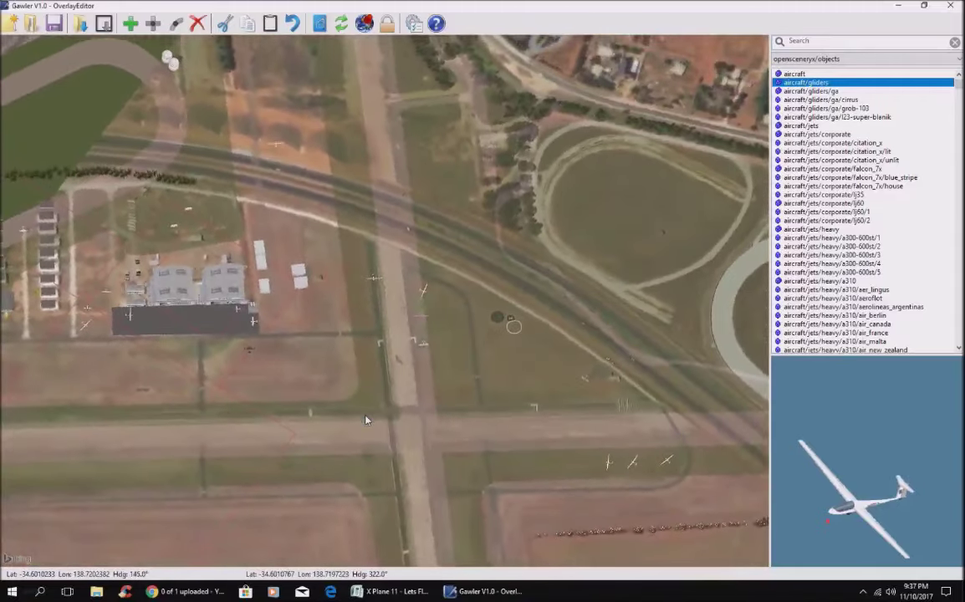
Move the glider from the field in front of the hangars to the northwestern end of the crossing runway, leaving it deselected.
key("Up")
key("Up")
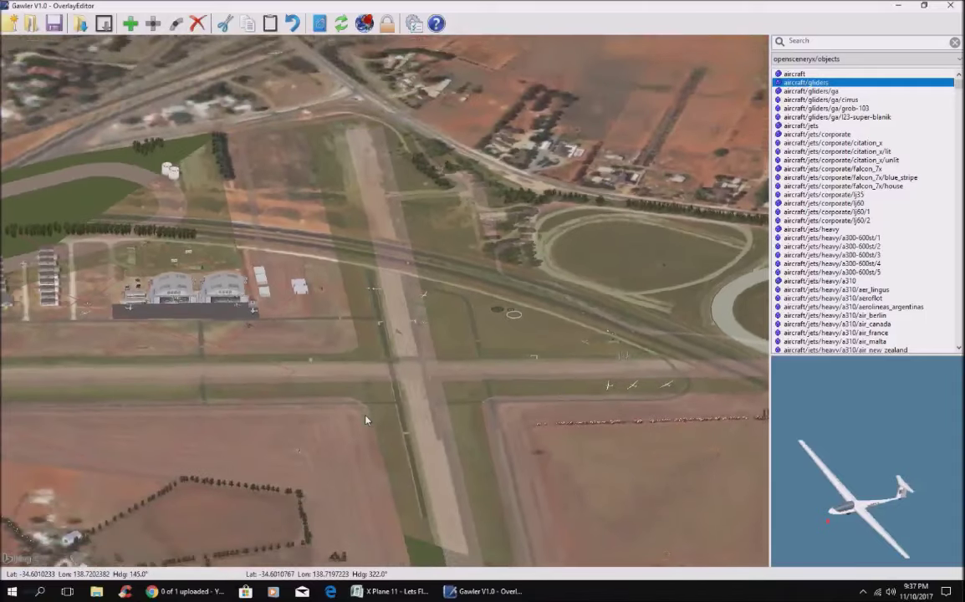
key("Left")
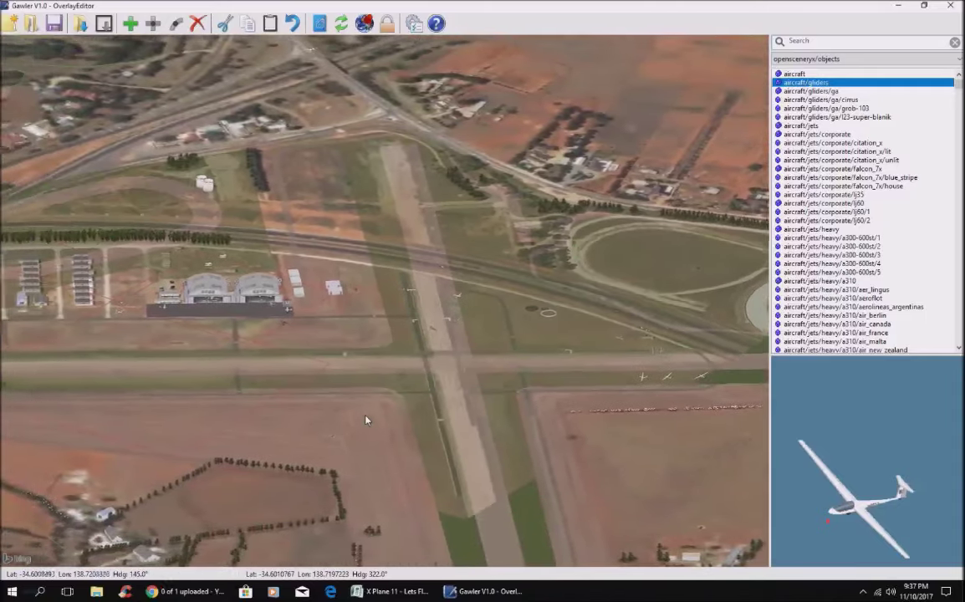
key("Up")
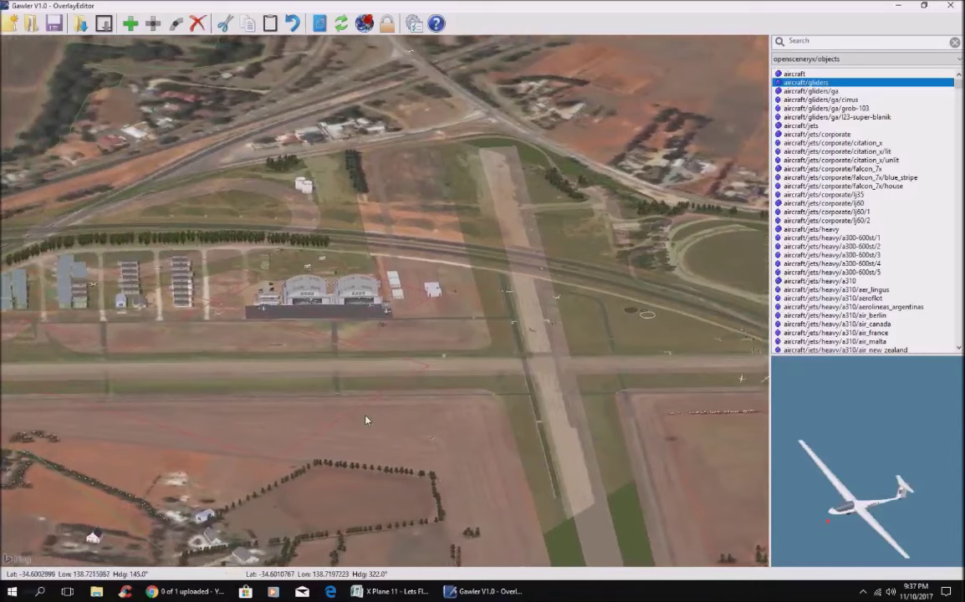
key("Down")
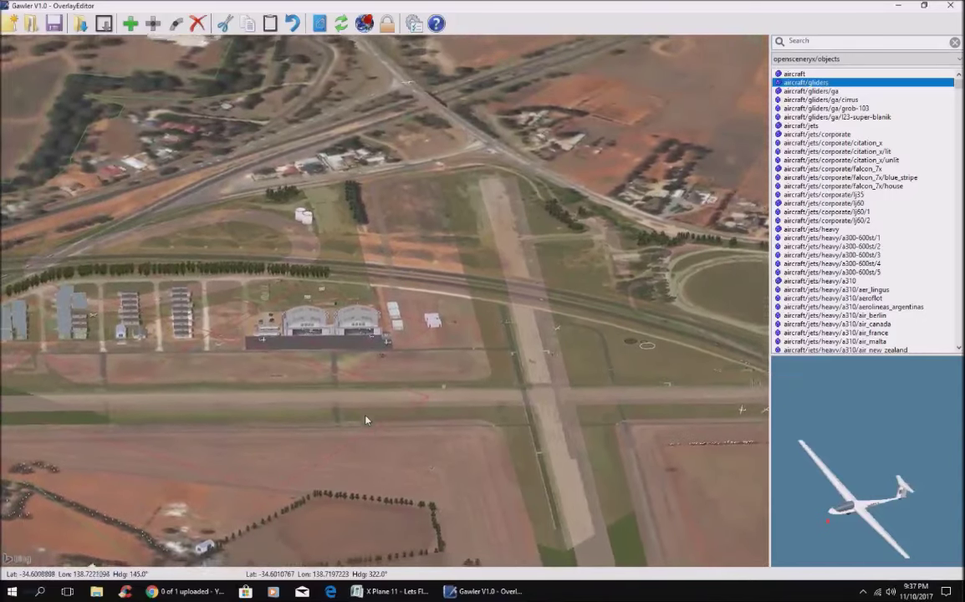
key("Down")
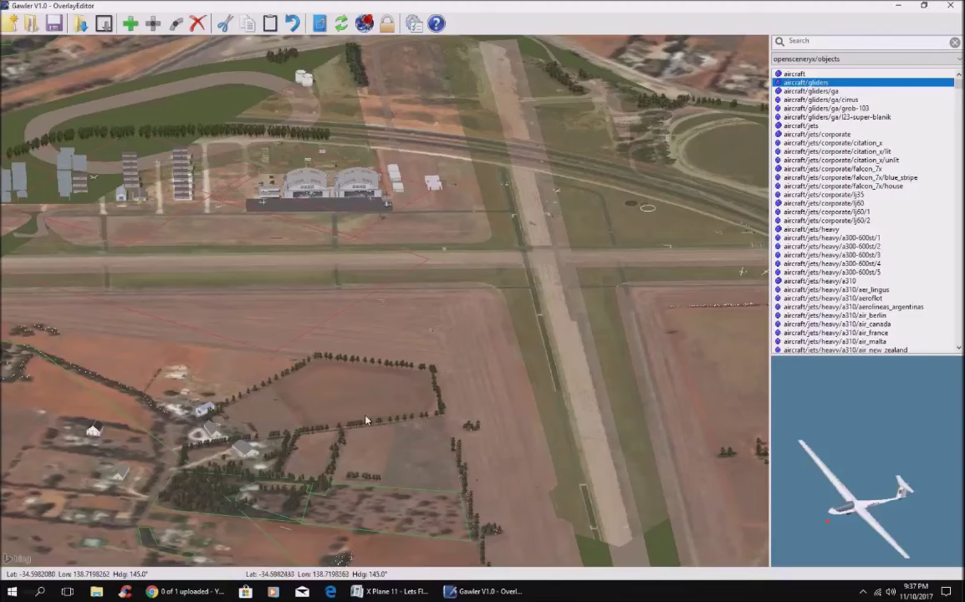
left_click(384, 321)
left_click(386, 301)
left_click_drag(386, 301, 590, 559)
left_click(317, 330)
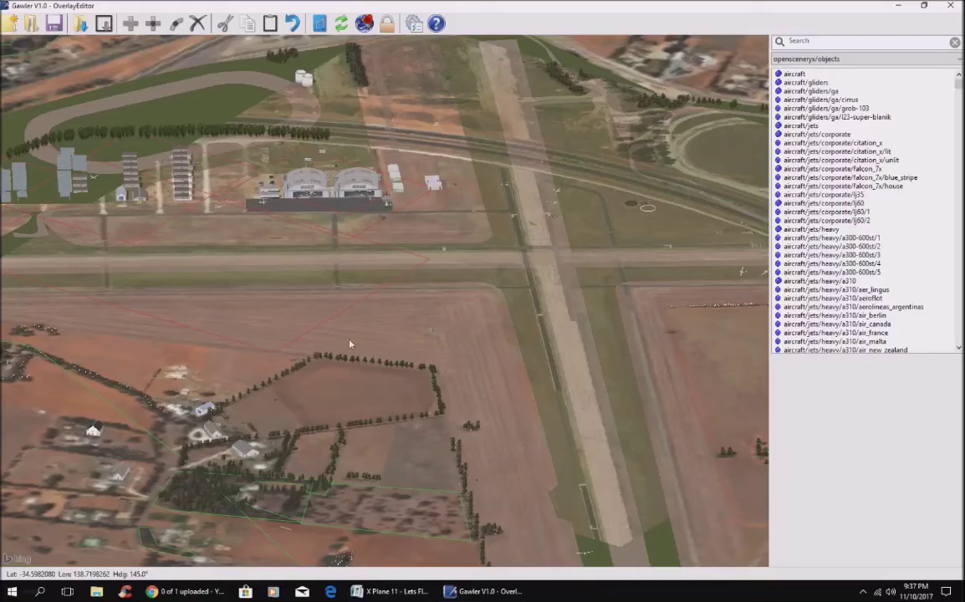
Inspect the tractor object in the field and the windsock beside the corner of the tree line.
scroll(365, 347, "up", 5)
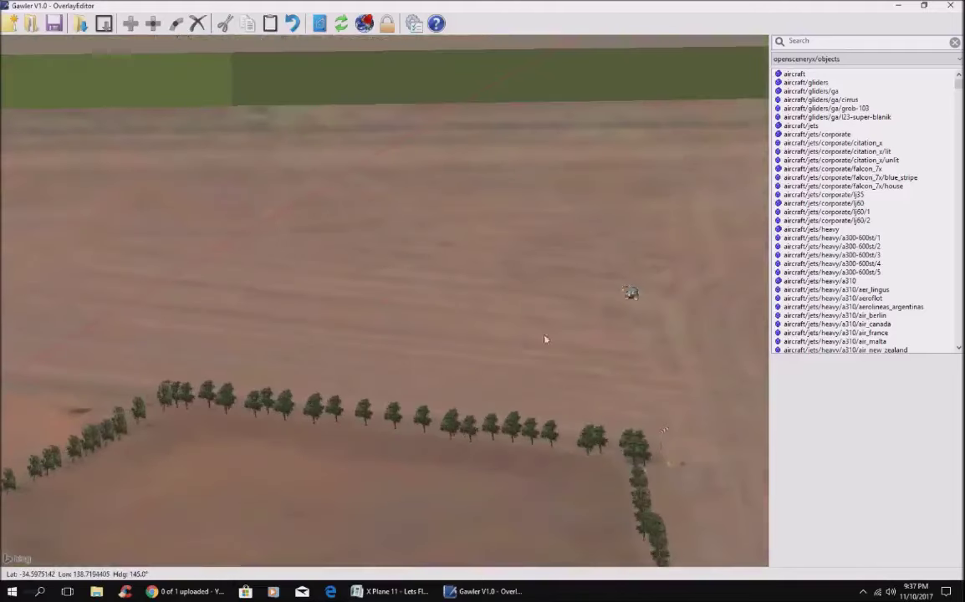
left_click(631, 293)
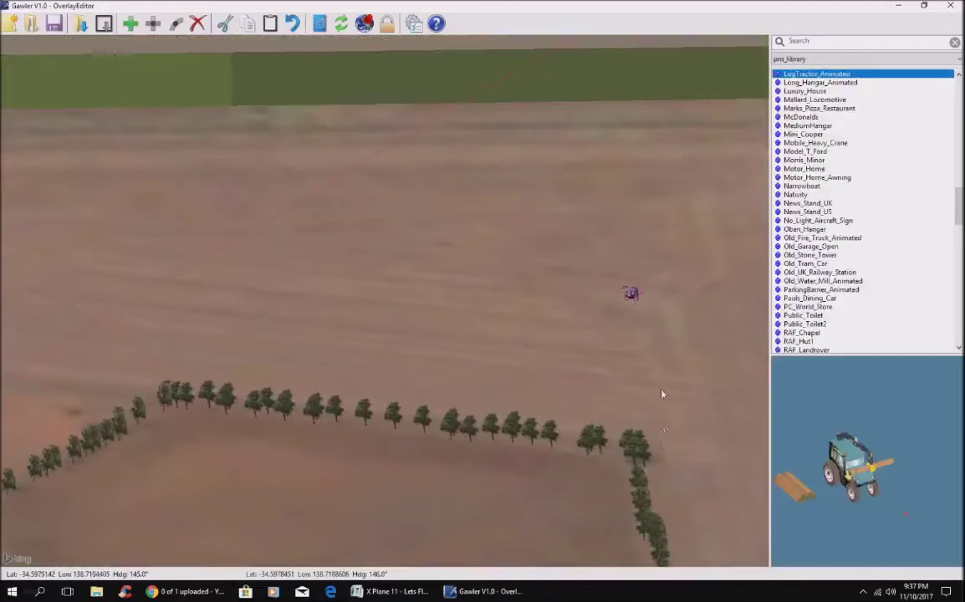
left_click(664, 436)
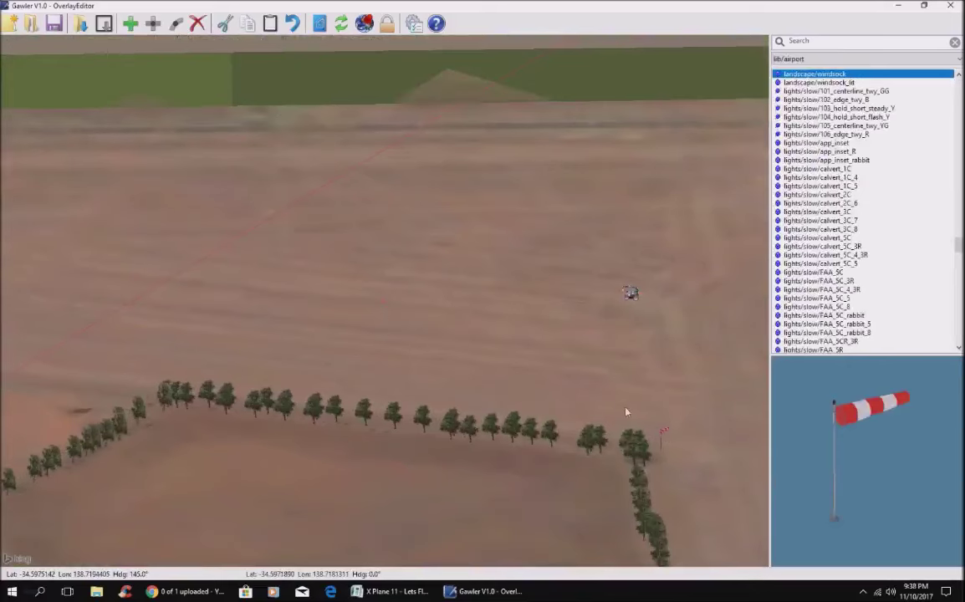
Inspect the objects around the hangars by selecting a caravan, a parked black car and the long trailer building.
key("Up")
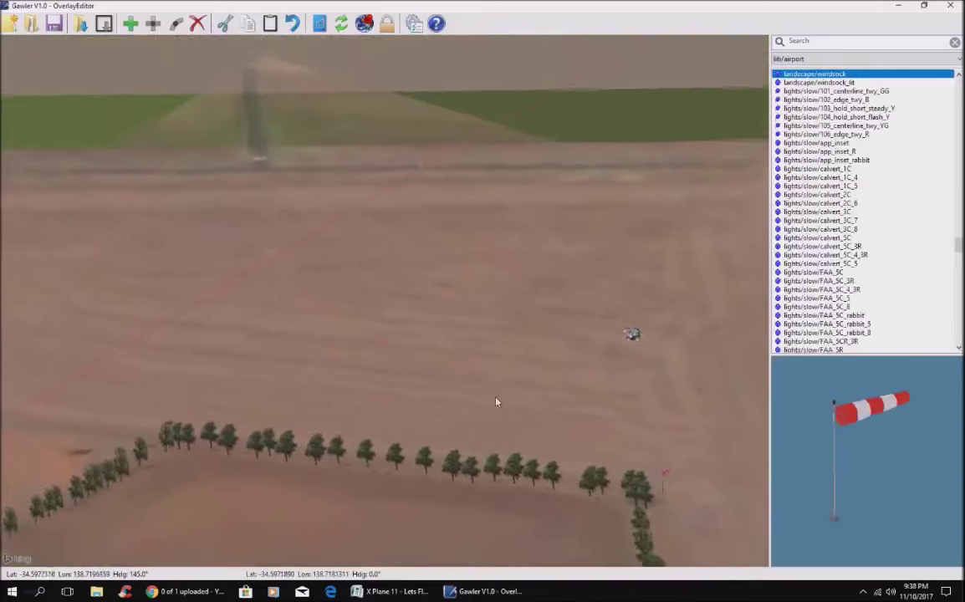
key("Up")
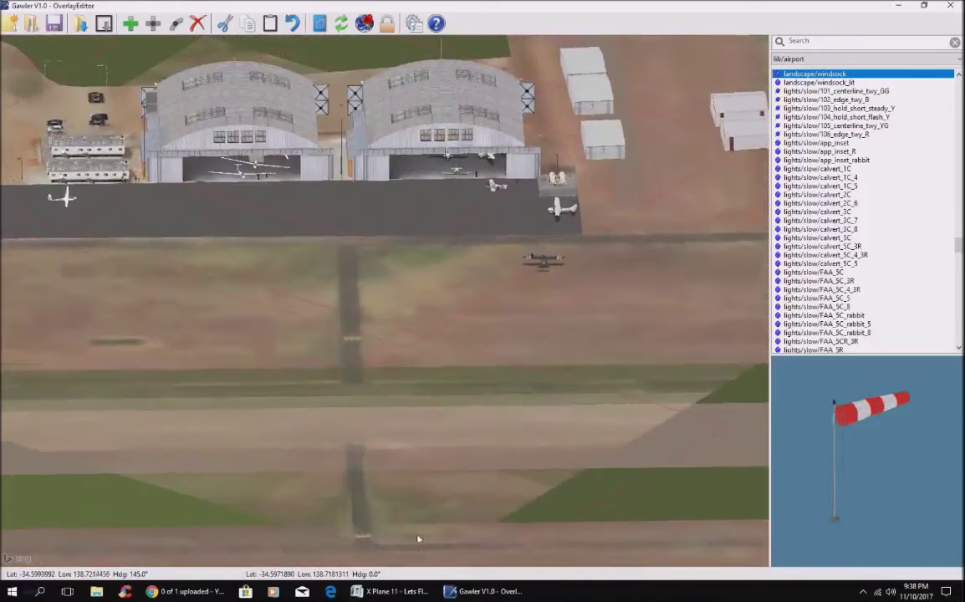
left_click_drag(289, 278, 310, 360)
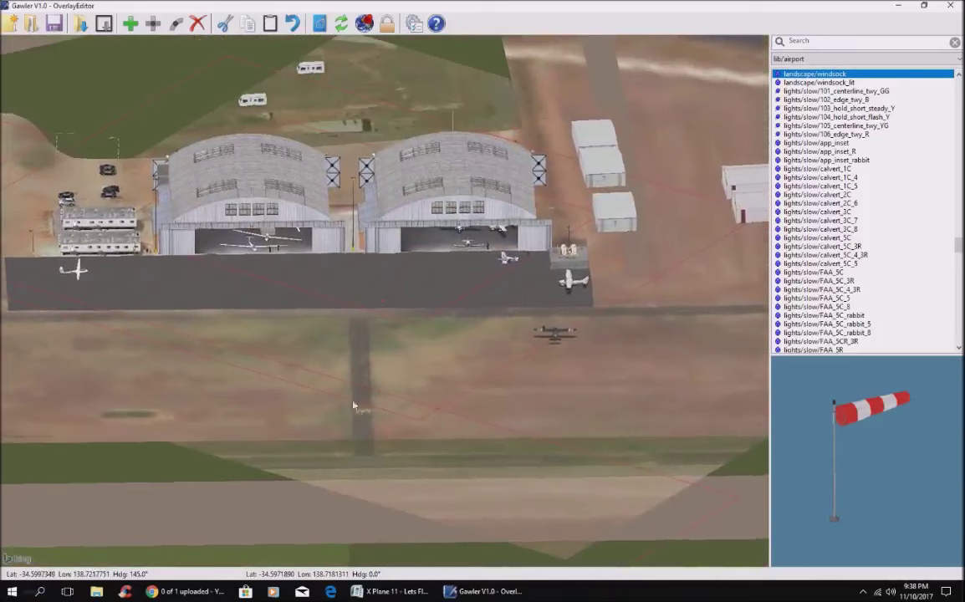
left_click(239, 97)
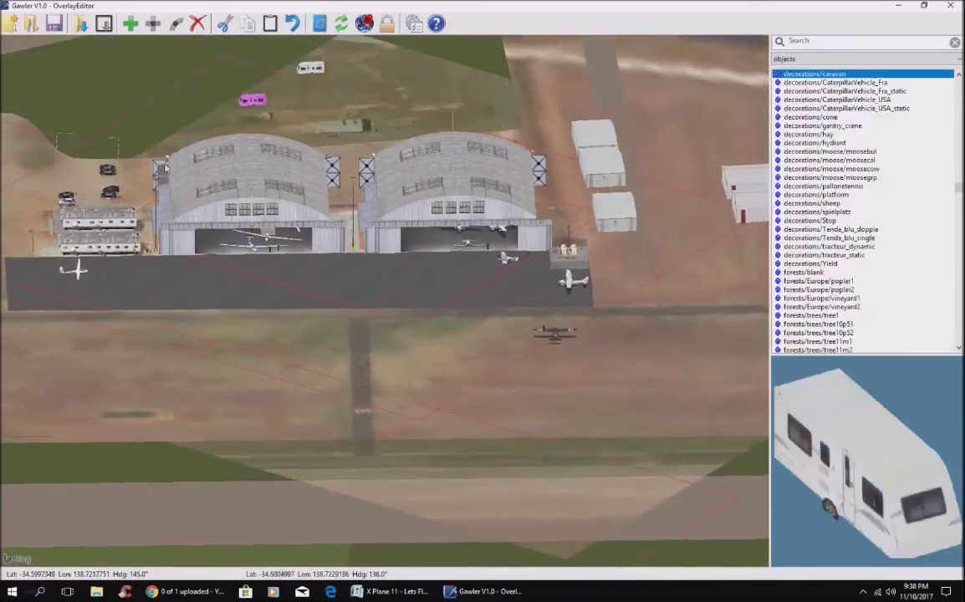
left_click(110, 192)
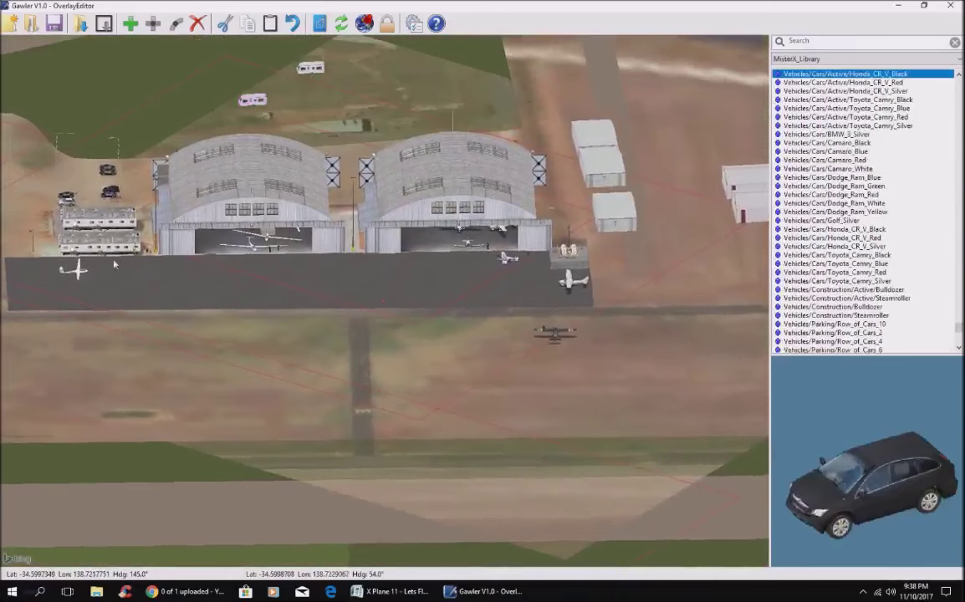
left_click(101, 241)
left_click(94, 242)
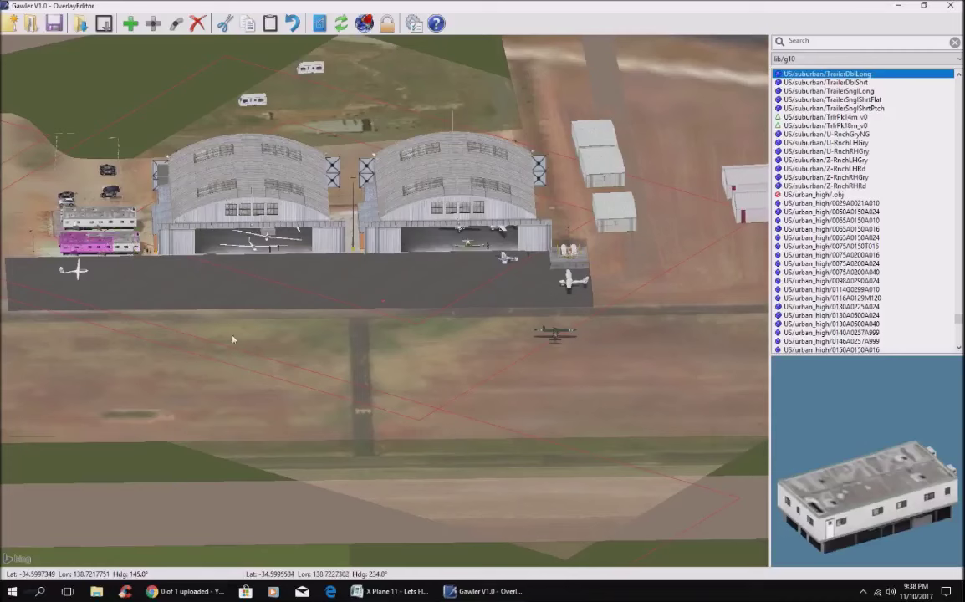
Inspect the hangar beside the trailers, the glider parked inside it and the concrete pavement polygon beneath.
scroll(234, 340, "down", 4)
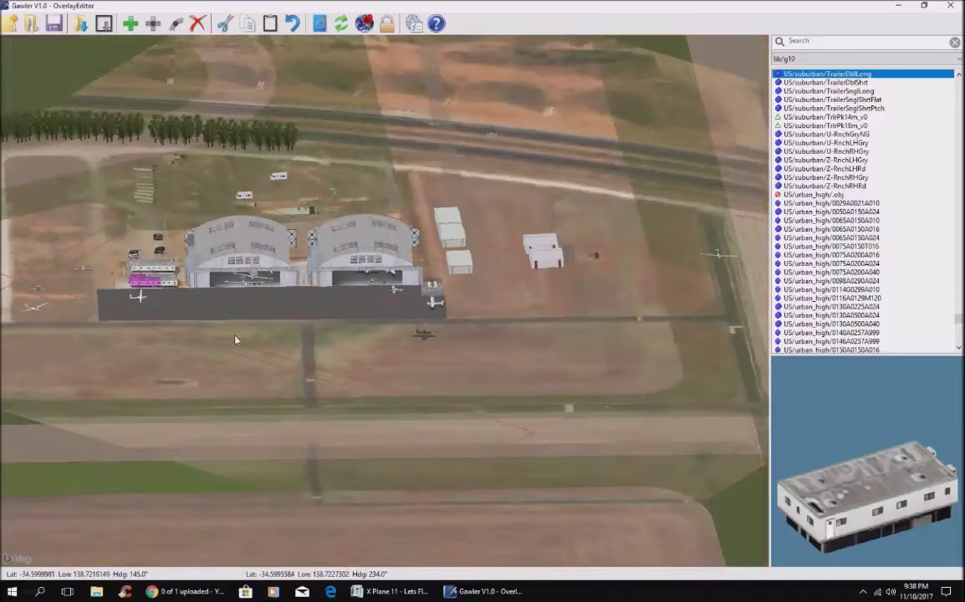
scroll(234, 340, "up", 6)
scroll(235, 340, "up", 1)
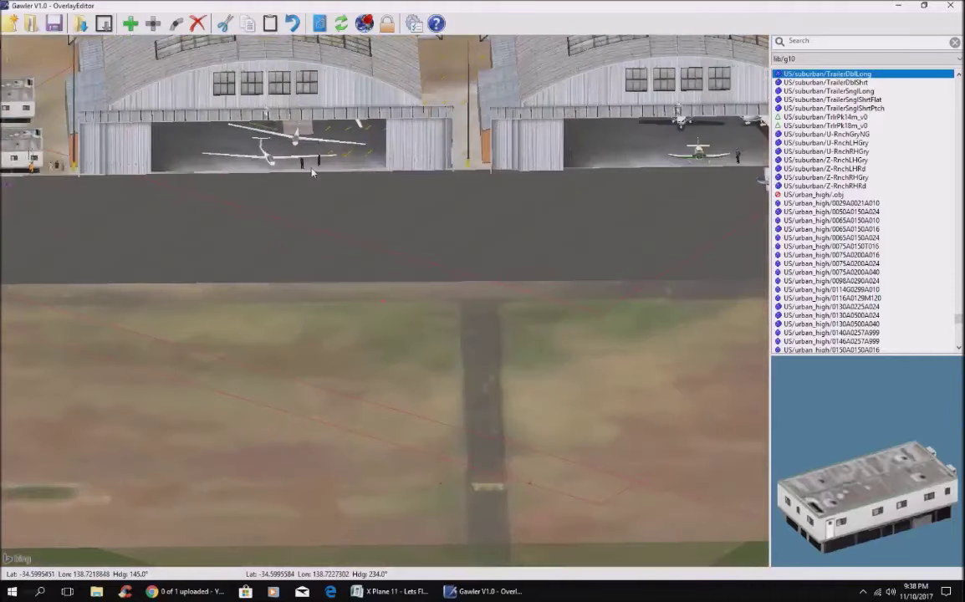
left_click(274, 157)
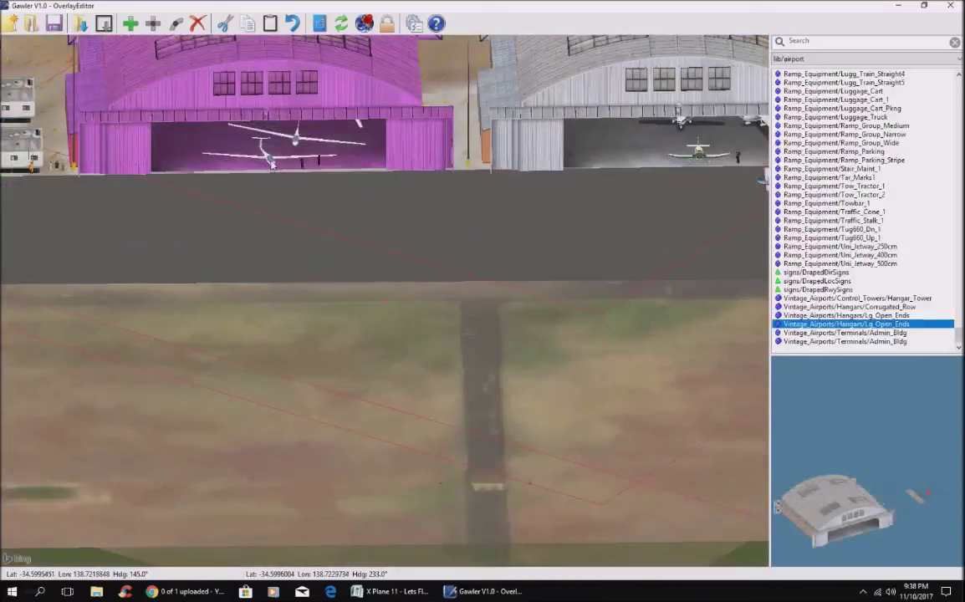
left_click(272, 164)
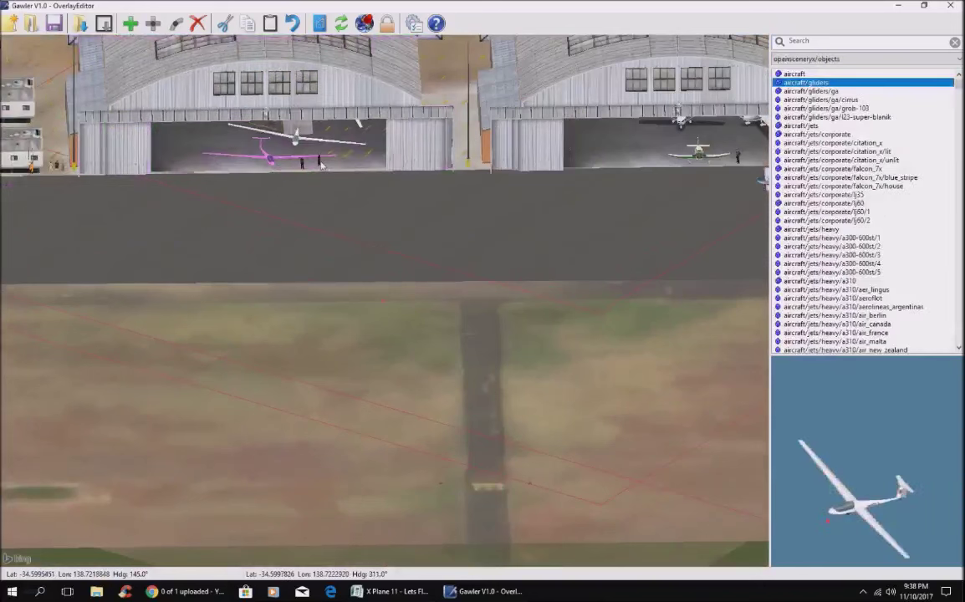
left_click(319, 167)
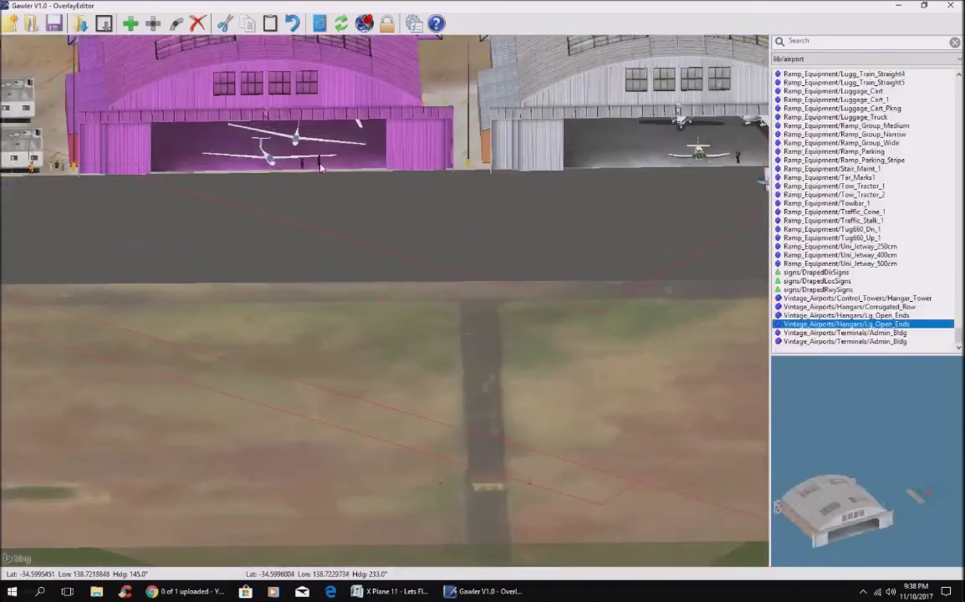
left_click(320, 167)
left_click(318, 172)
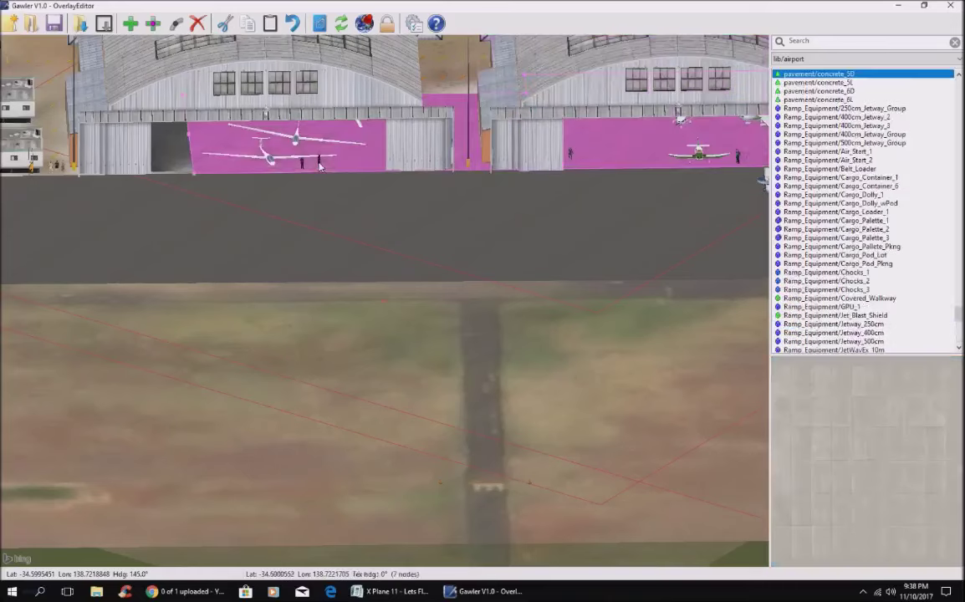
Inspect the asphalt apron polygon, the object exclusion surrounding the hangars and the fenced parking facade at the apron's end.
scroll(371, 301, "down", 1)
scroll(371, 301, "down", 3)
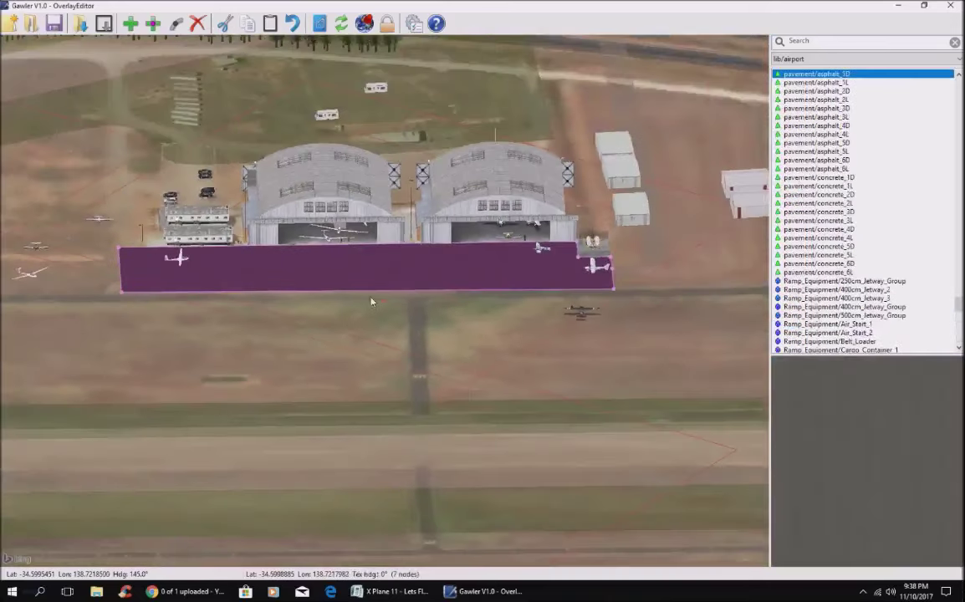
key("ctrl+e")
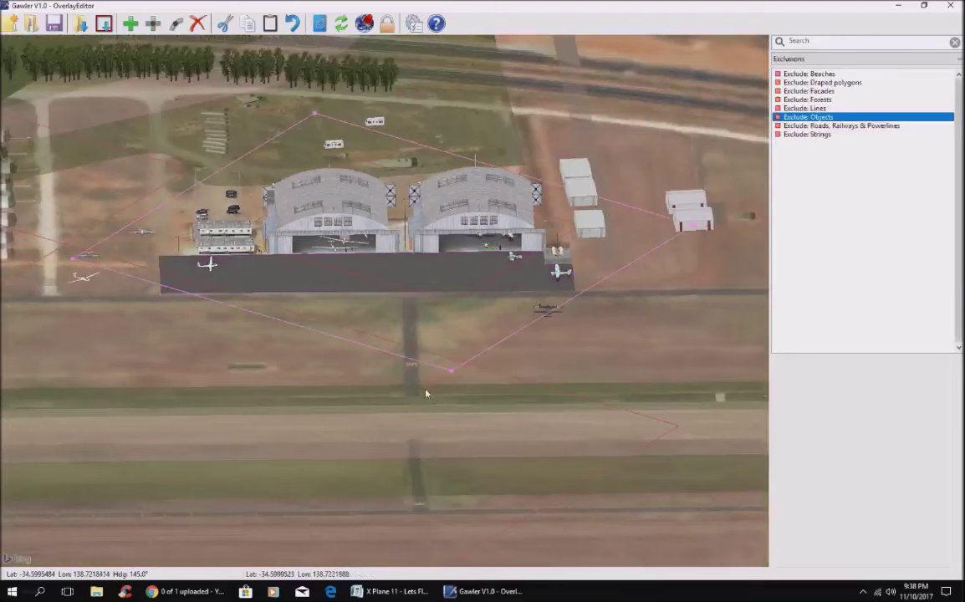
key("ctrl+z")
left_click(368, 259)
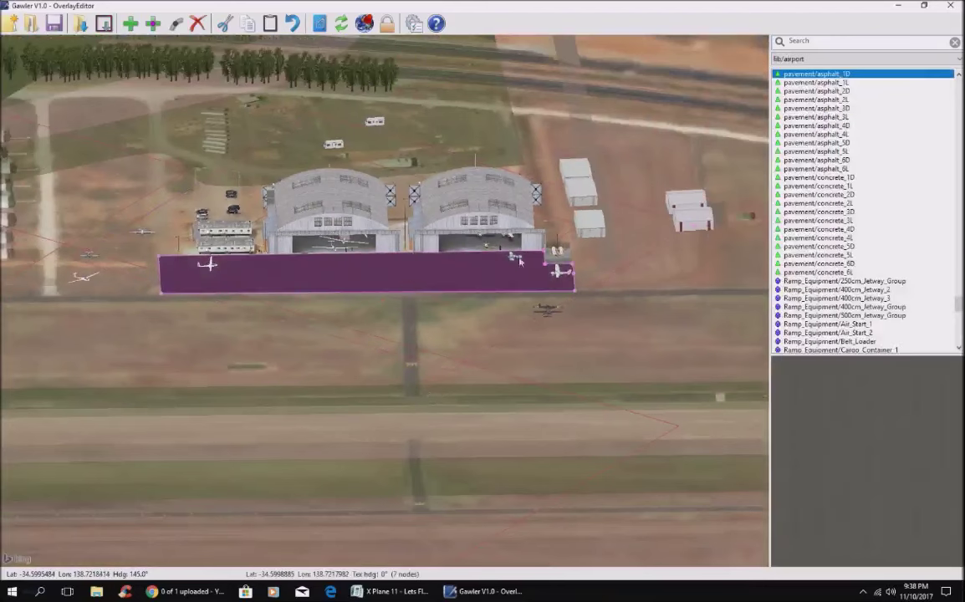
left_click(551, 261)
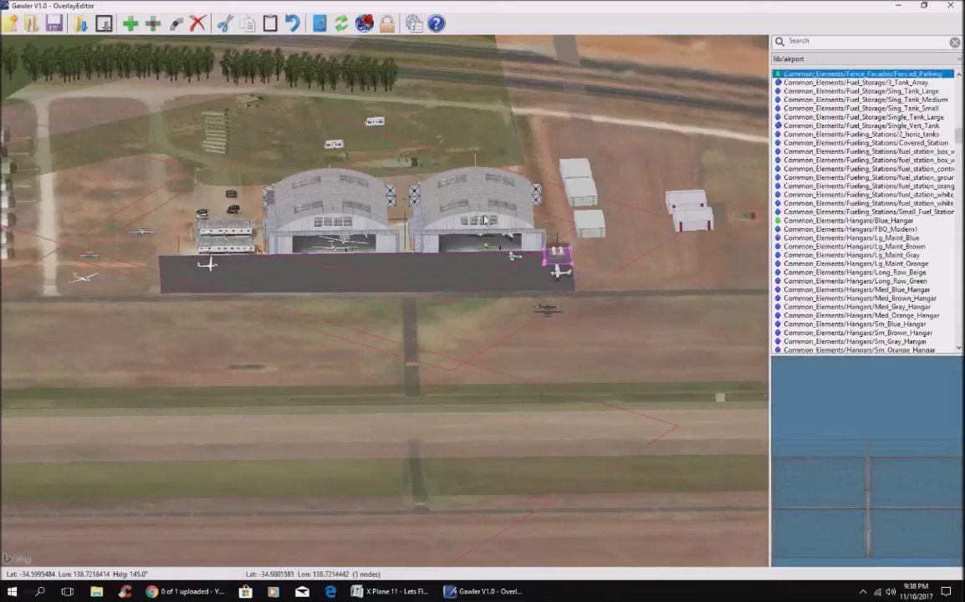
Inspect the second large hangar beside the apron and the end building in the nearby row of stucco sheds.
left_click(421, 242)
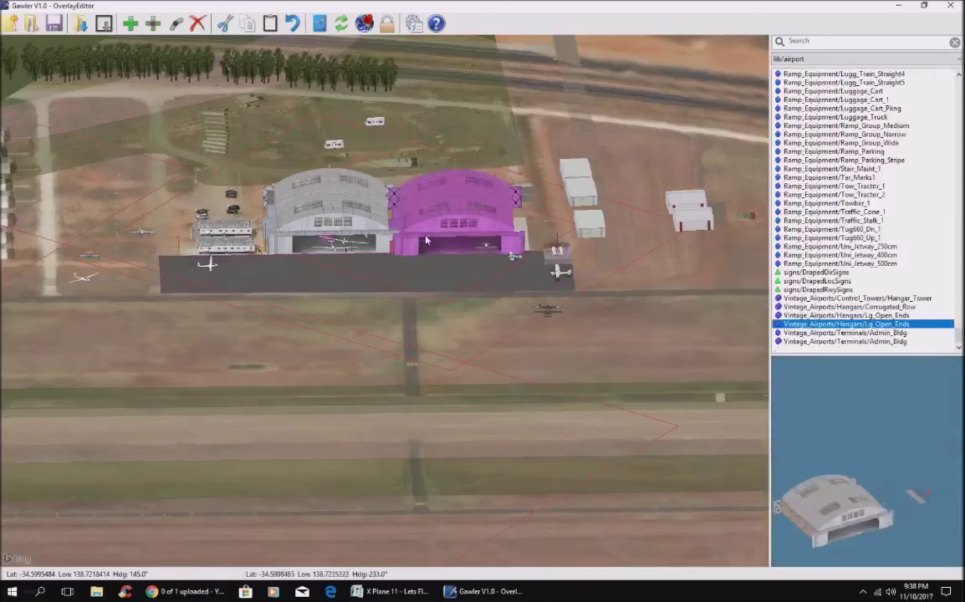
right_click_drag(426, 242, 554, 414)
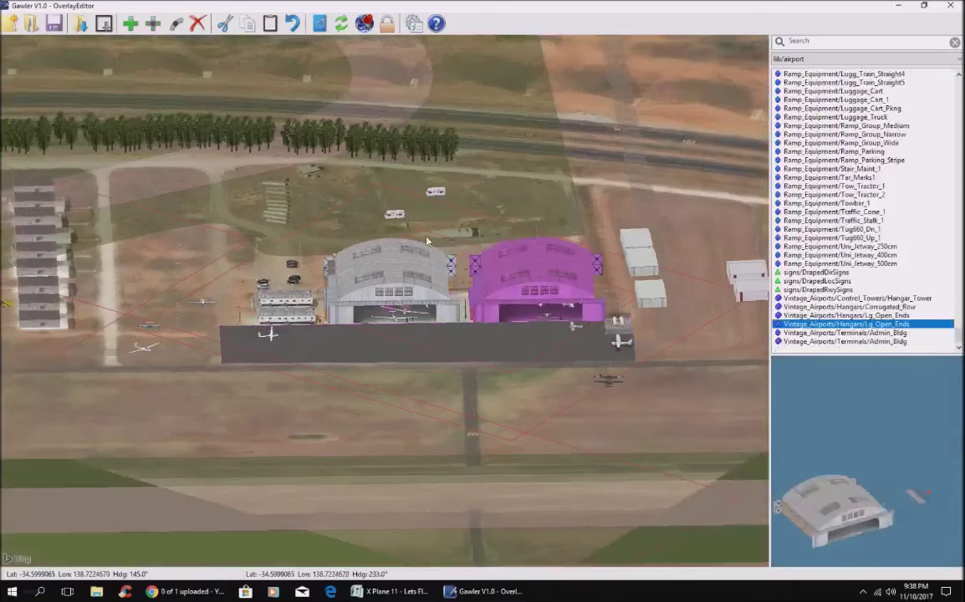
left_click(553, 414)
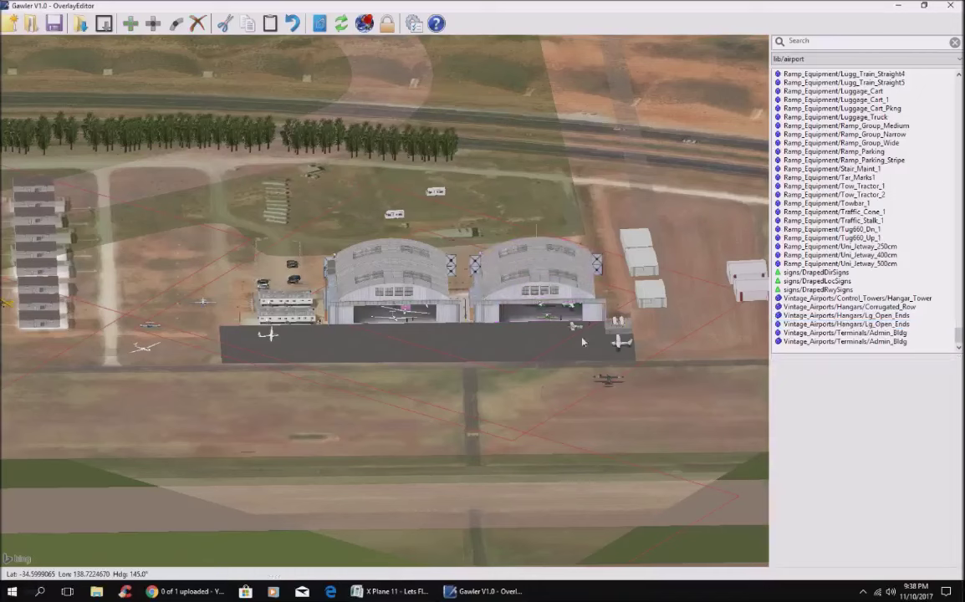
key("Left")
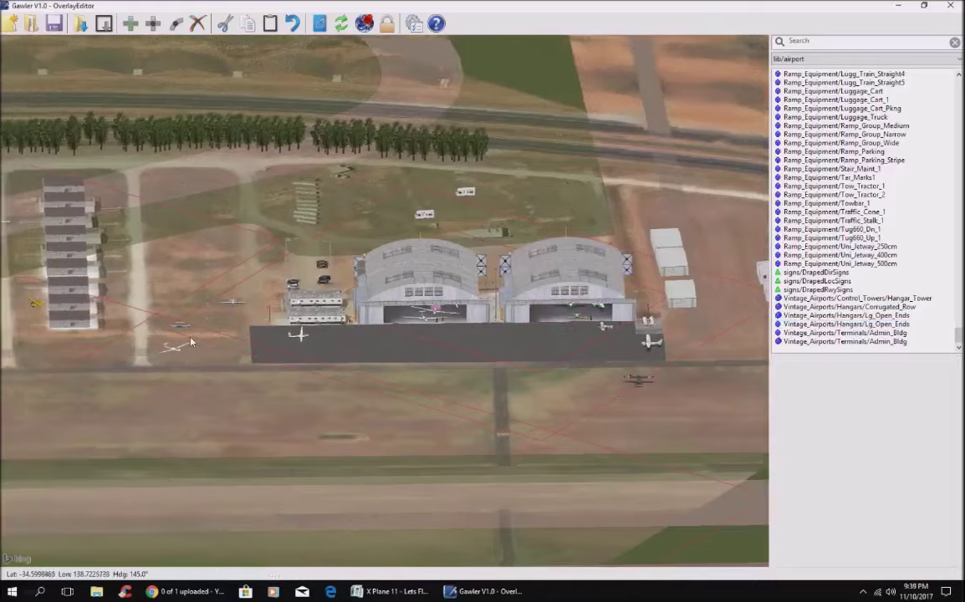
key("Left")
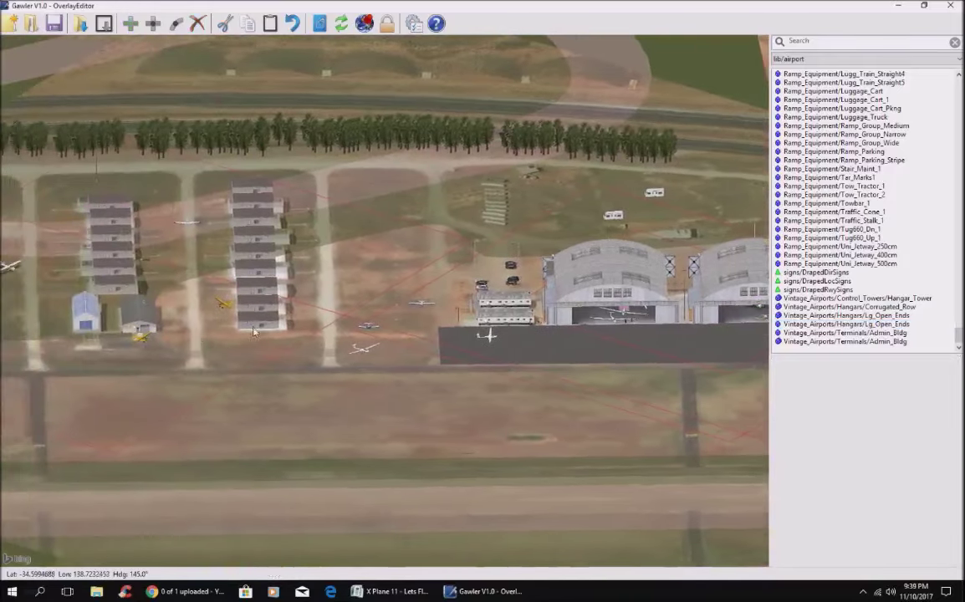
left_click(254, 326)
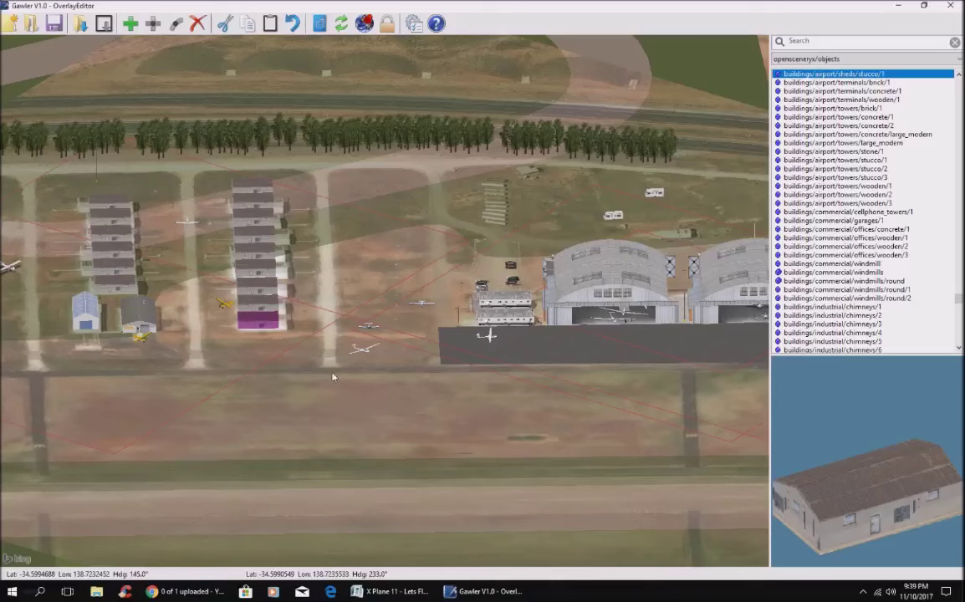
Add another stucco shed on the open ground across the taxiway from the hangars and rotate it clockwise to a 210° heading.
key("Down")
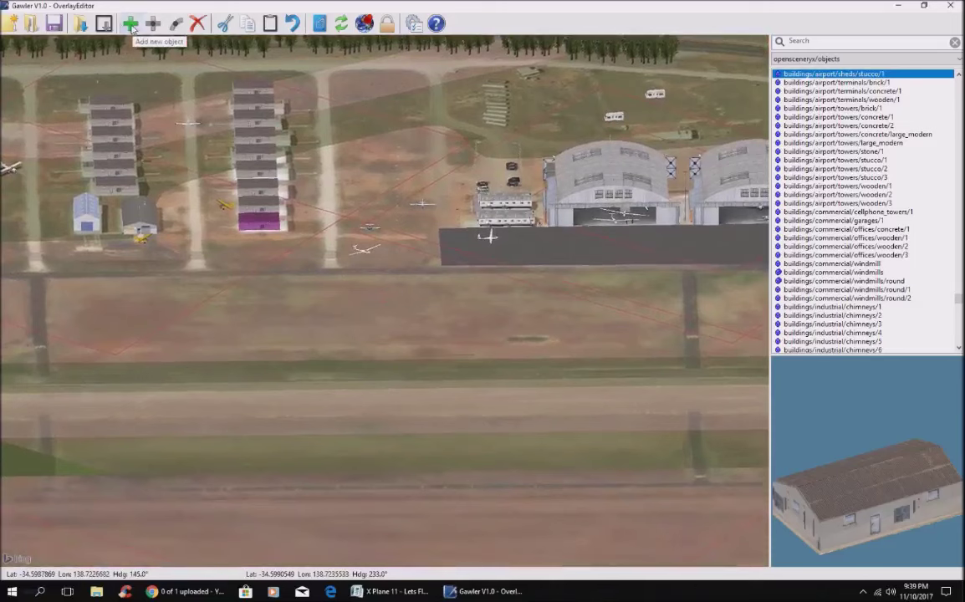
left_click(131, 25)
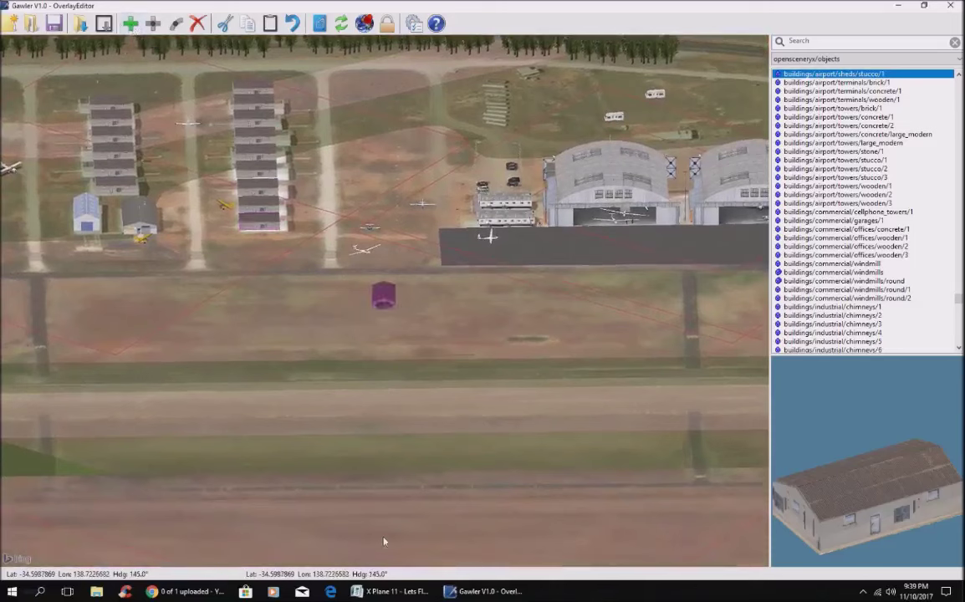
key("ctrl+Right")
key("ctrl+Right")
key("ctrl+Right")
key("ctrl+Right")
key("ctrl+Right")
key("ctrl+Right")
key("ctrl+Right")
key("ctrl+Right")
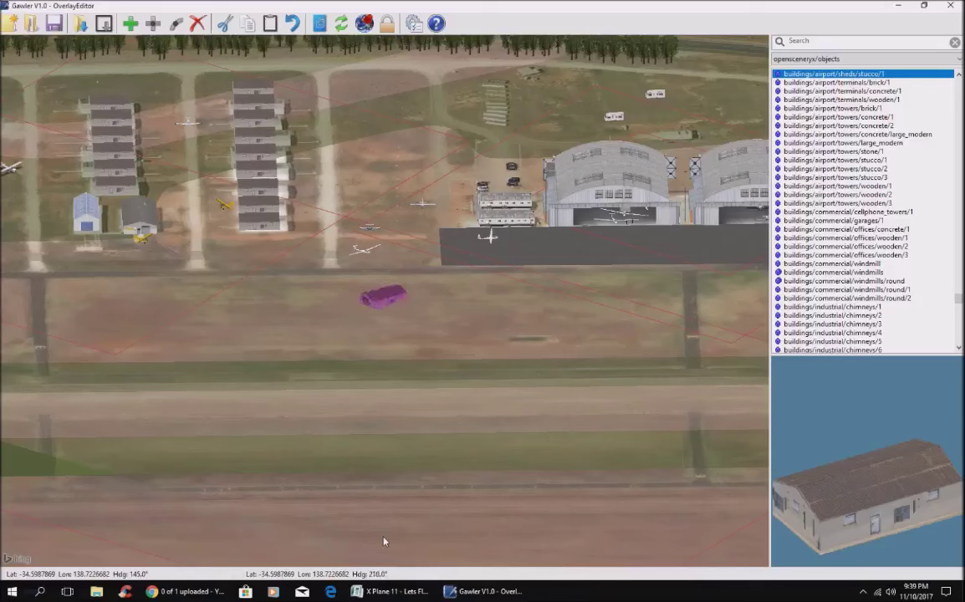
Rotate the newly added shed further clockwise, then delete it from the scenery.
key("ctrl+Right")
key("ctrl+Right")
key("ctrl+Right")
key("ctrl+Right")
key("ctrl+Right")
key("ctrl+Right")
key("ctrl+Right")
key("ctrl+Right")
key("ctrl+Right")
key("ctrl+Right")
key("ctrl+Right")
key("ctrl+Right")
key("ctrl+Right")
key("ctrl+Right")
key("ctrl+Right")
key("Delete")
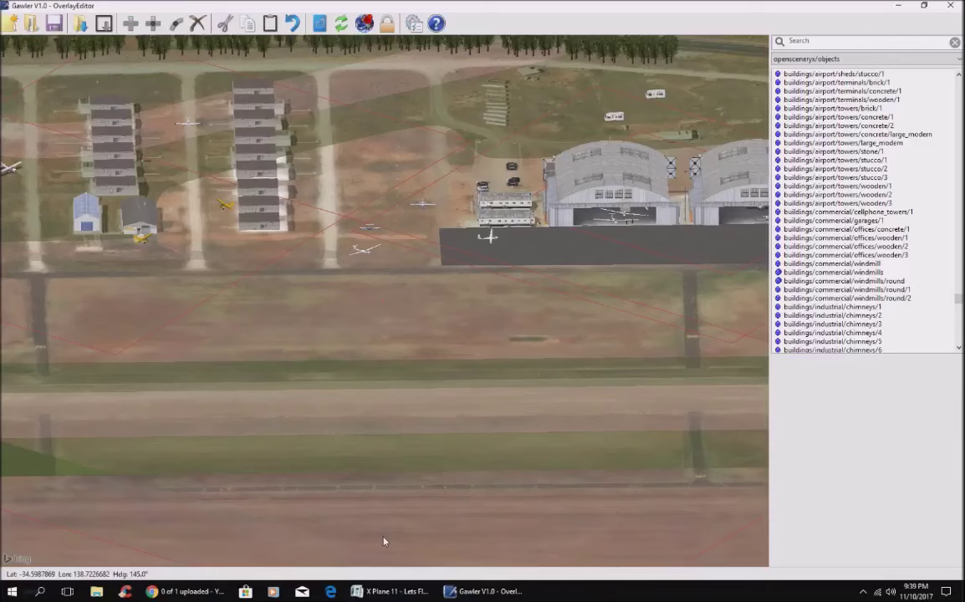
Inspect the flying glider object above the road junction beyond the airfield.
scroll(410, 492, "down", 5)
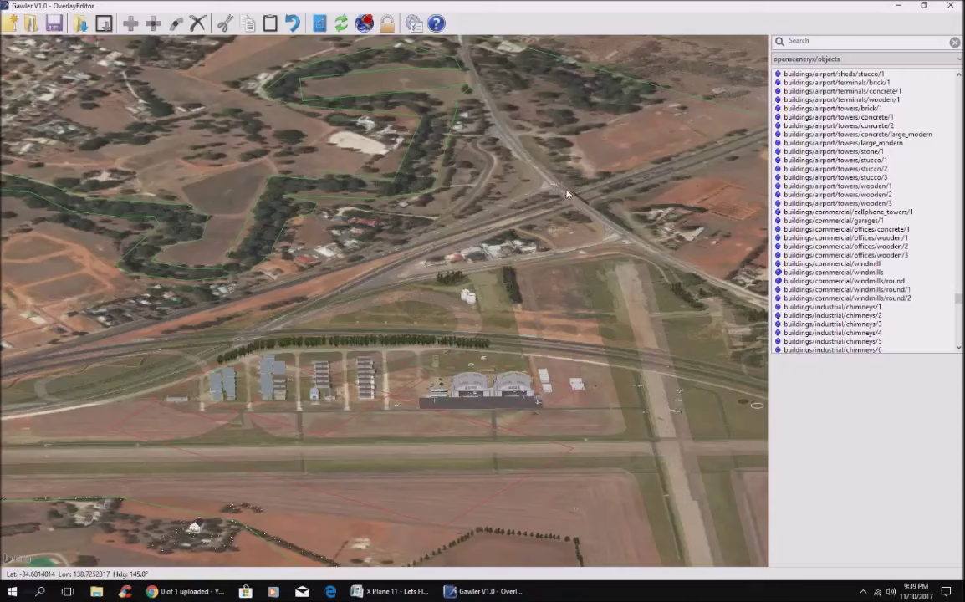
scroll(566, 194, "up", 1)
scroll(566, 193, "up", 3)
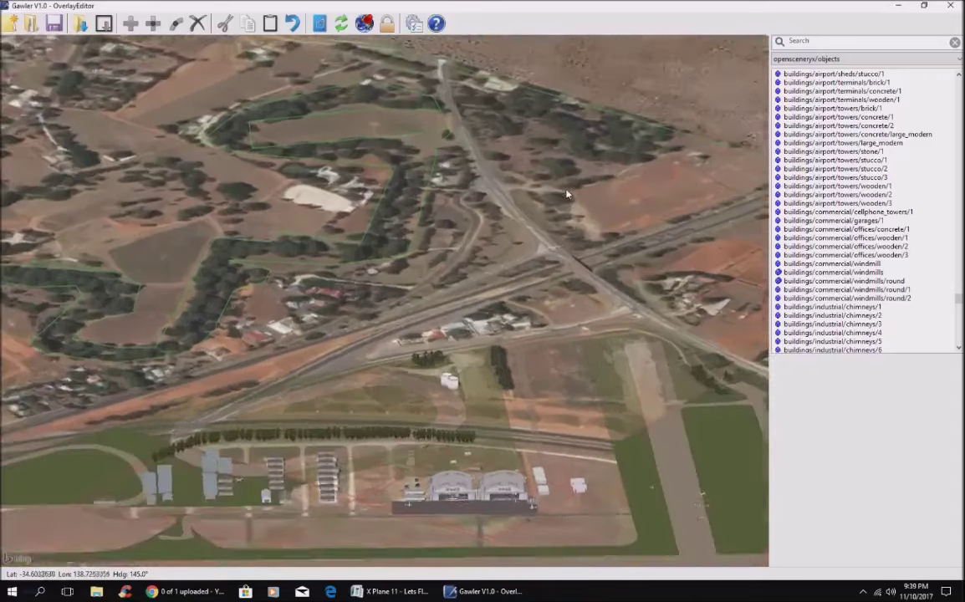
scroll(566, 194, "up", 3)
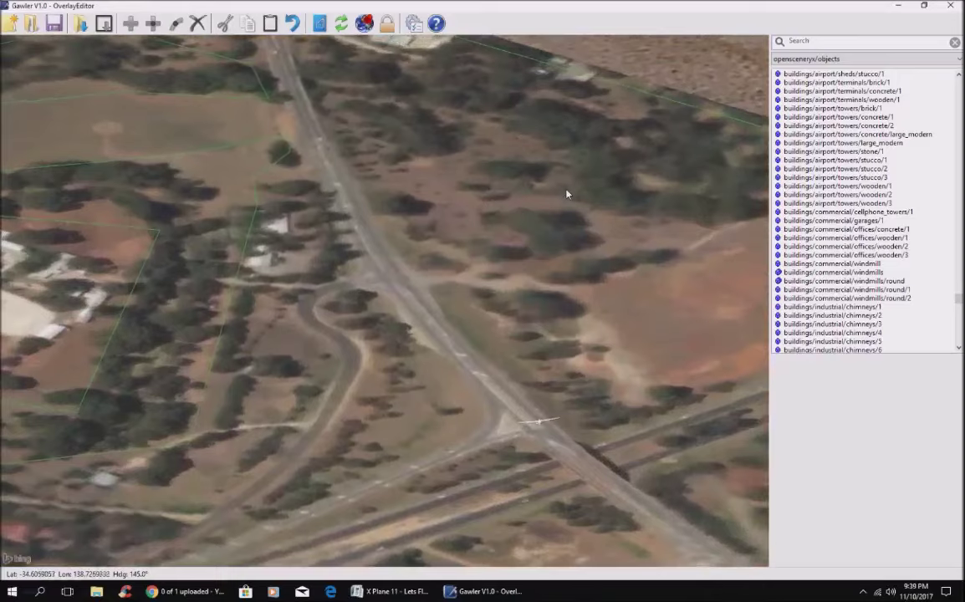
scroll(567, 194, "up", 3)
left_click(538, 385)
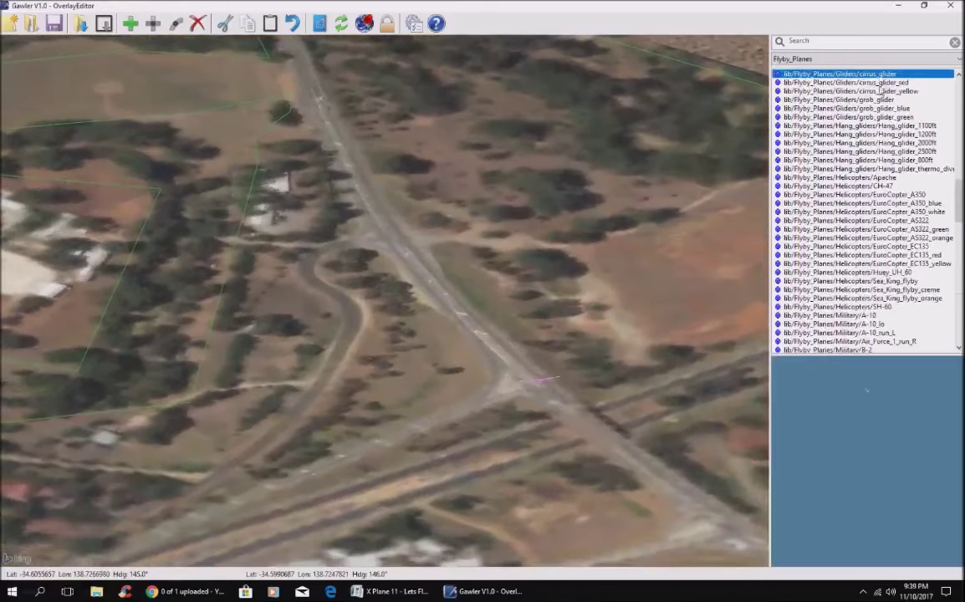
Preview the 1100ft, 1200ft, 2000ft and 800ft hang glider objects in the Flyby_Planes library.
left_click(856, 127)
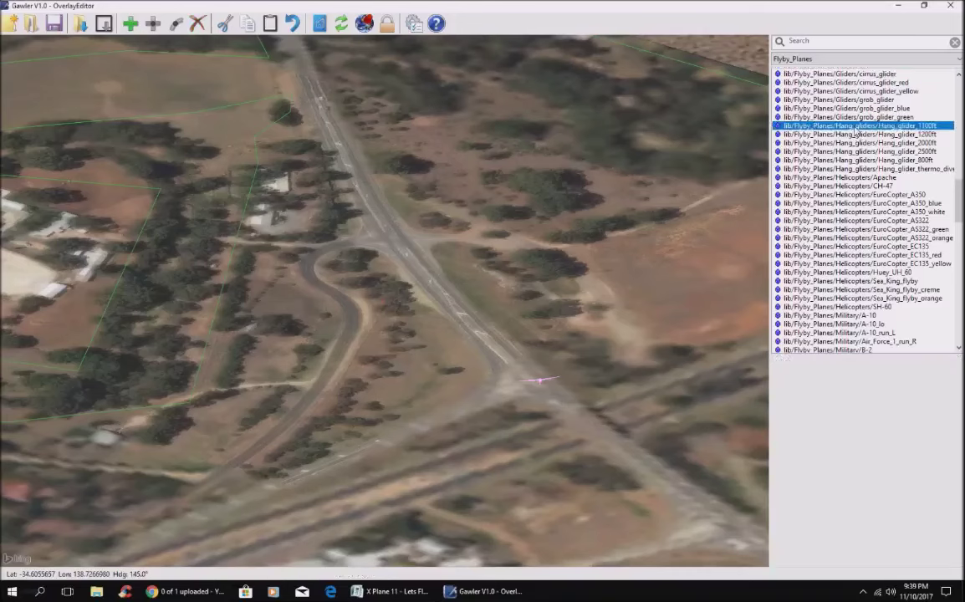
left_click(836, 134)
left_click(835, 143)
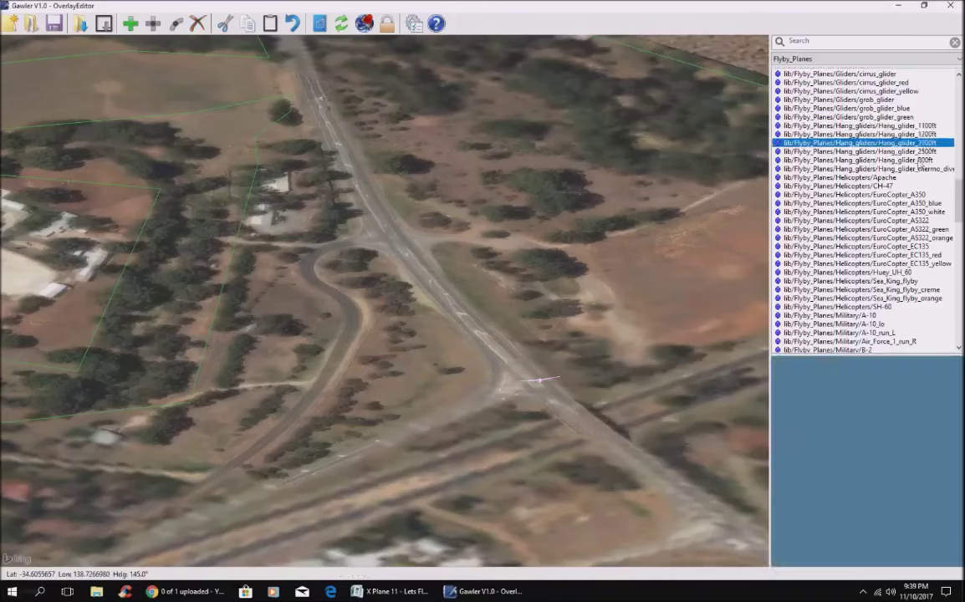
left_click(918, 161)
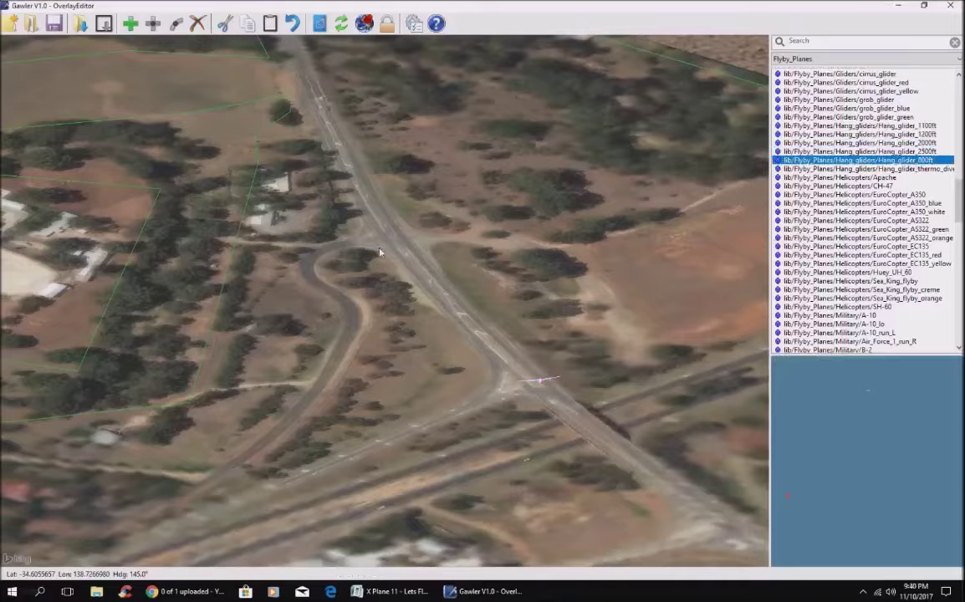
Inspect the tennis net and double tennis court near the houses, and the grey-roofed farm building beside the side road.
scroll(380, 252, "down", 8)
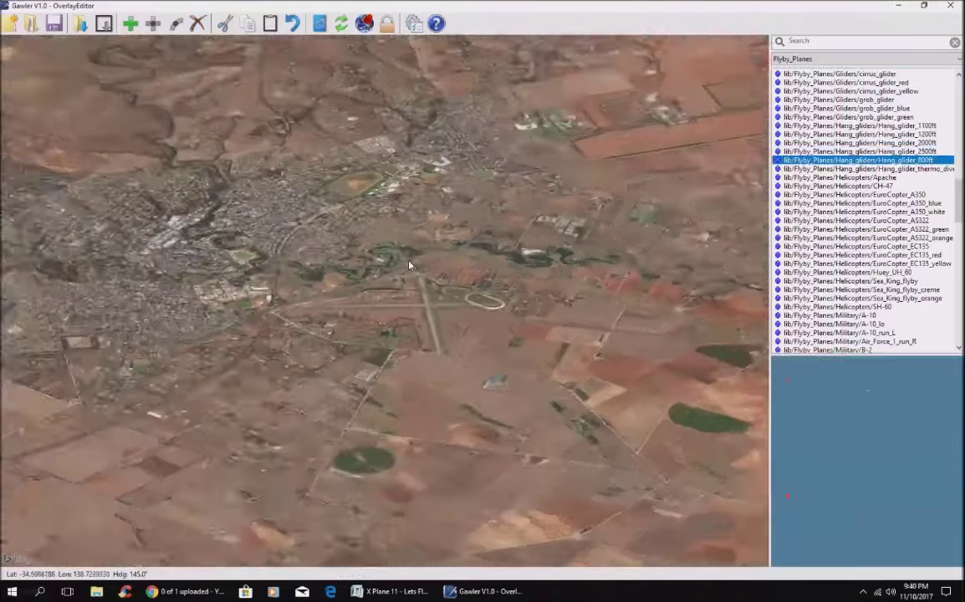
scroll(409, 266, "up", 6)
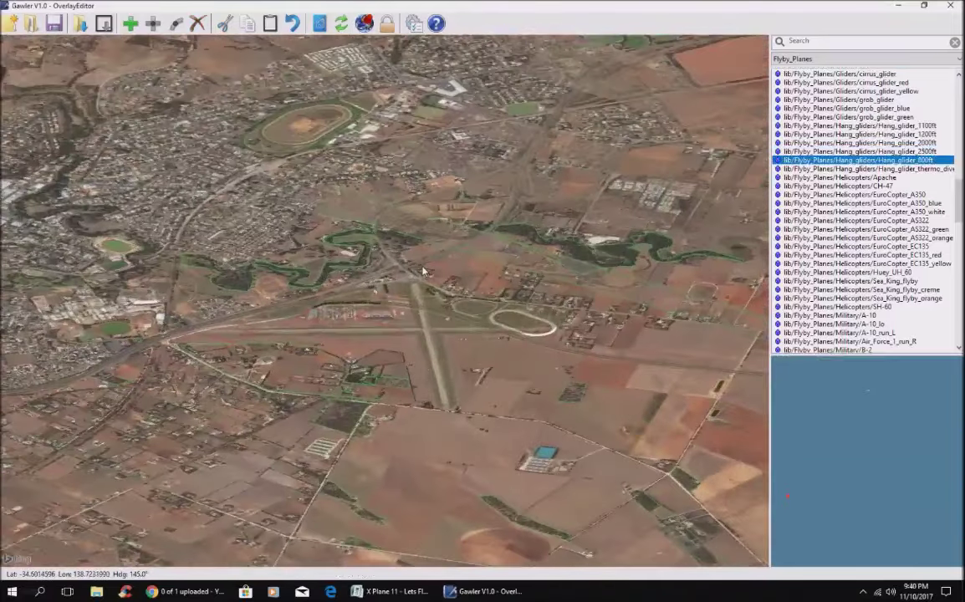
scroll(424, 272, "up", 1)
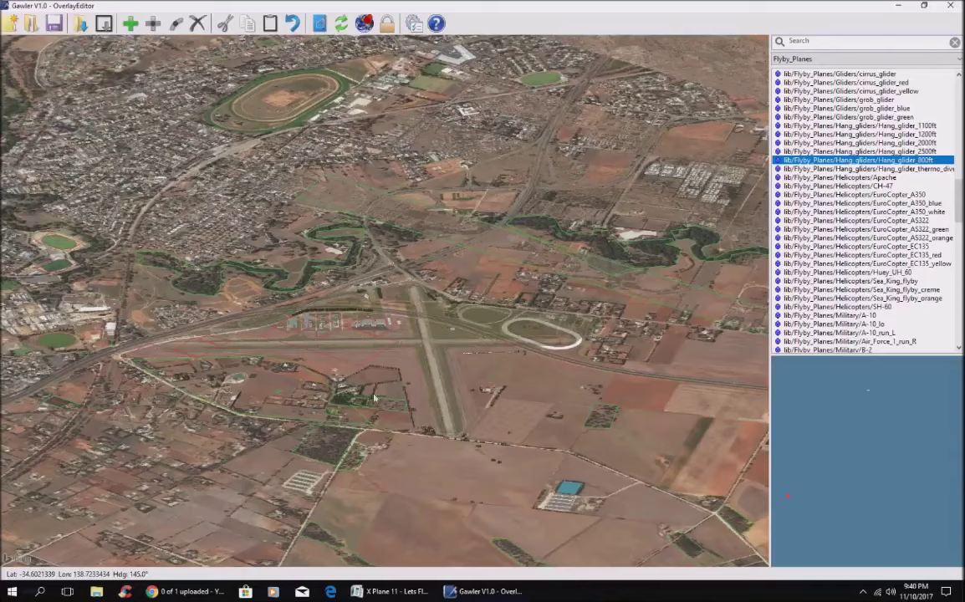
scroll(306, 418, "up", 4)
scroll(305, 418, "up", 1)
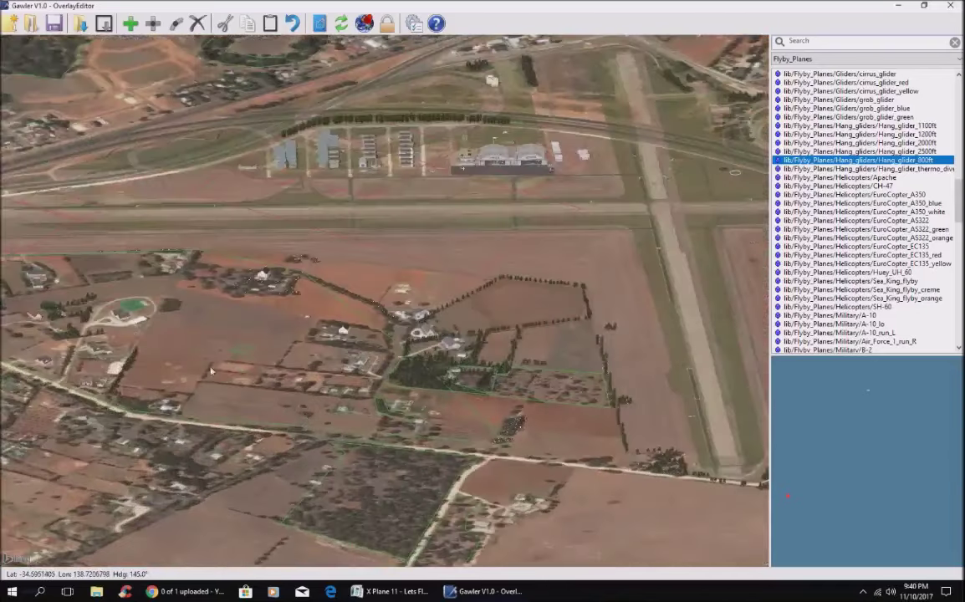
left_click(137, 313)
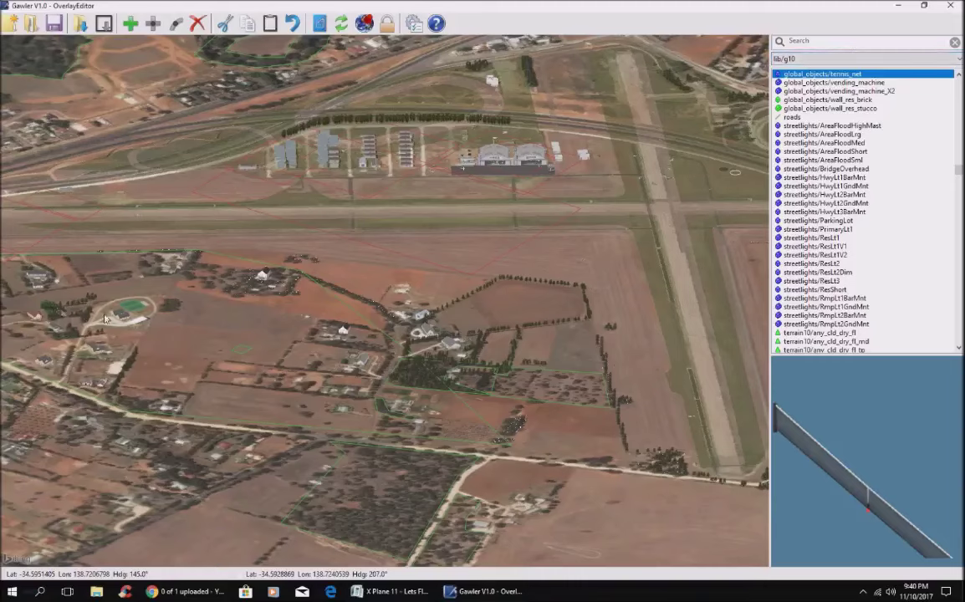
left_click(128, 314)
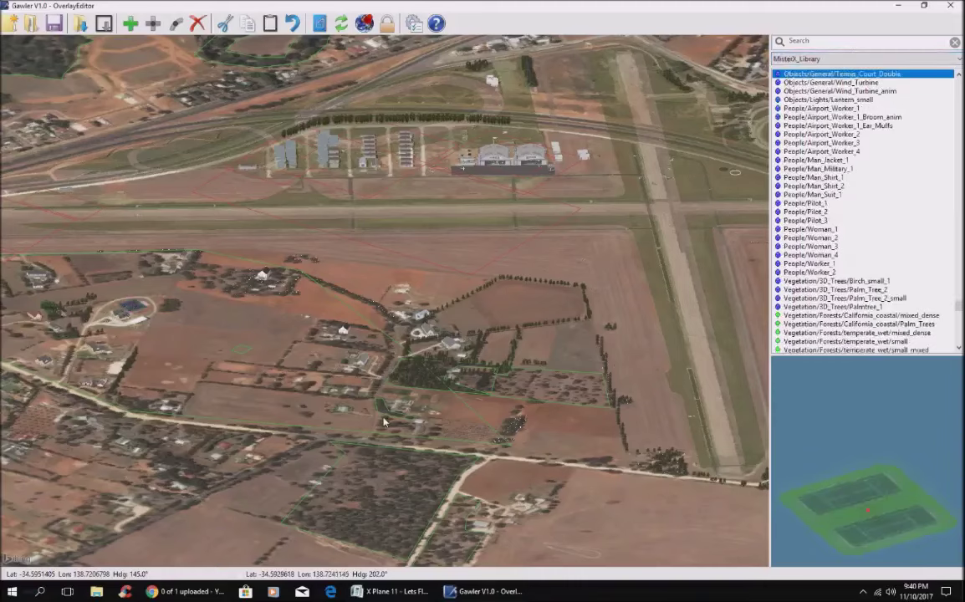
scroll(383, 421, "up", 5)
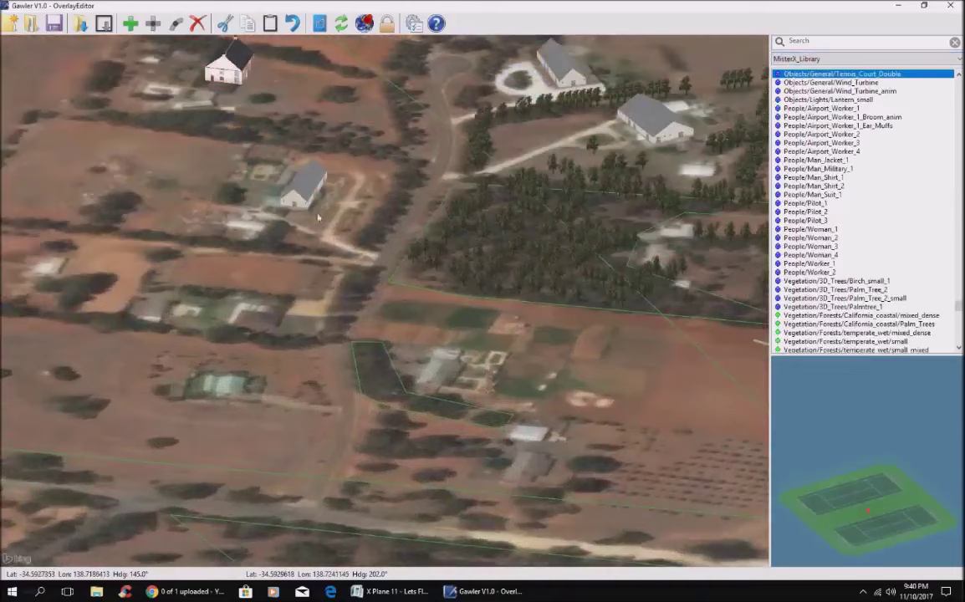
left_click(308, 198)
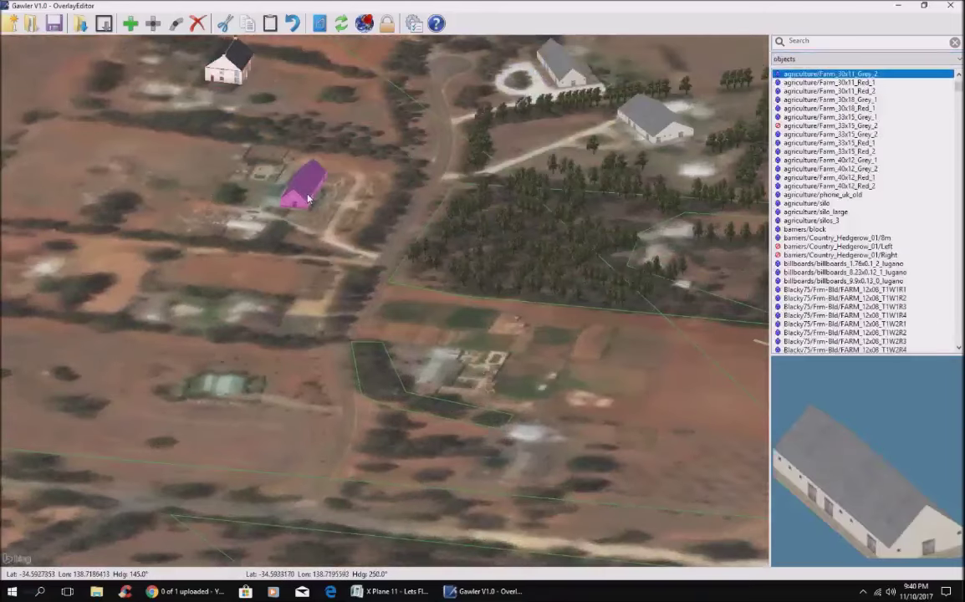
Inspect the forest polygon surrounding the farmland and its small inner boundary in the open field, then clear the selection.
scroll(308, 198, "down", 5)
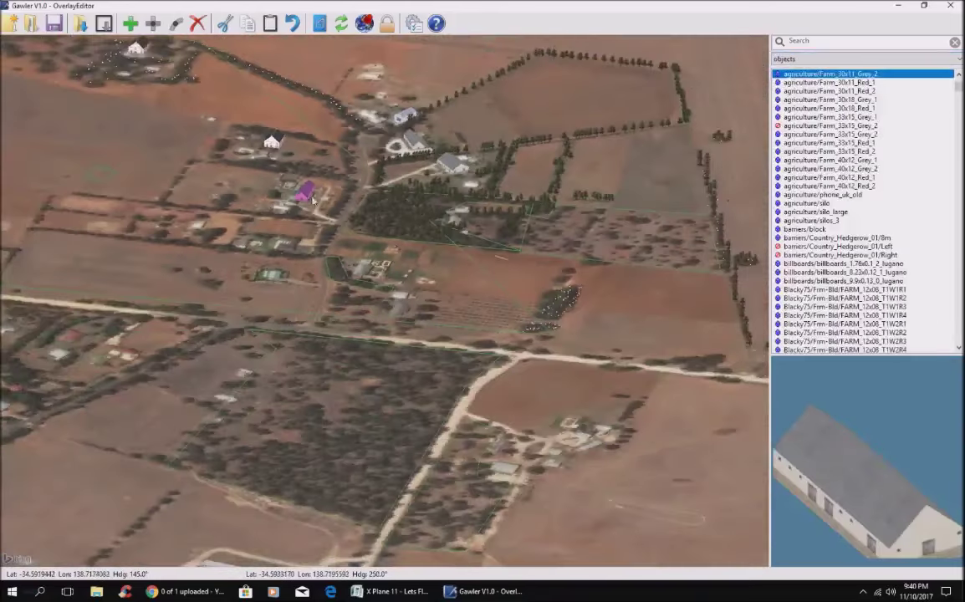
scroll(379, 215, "down", 3)
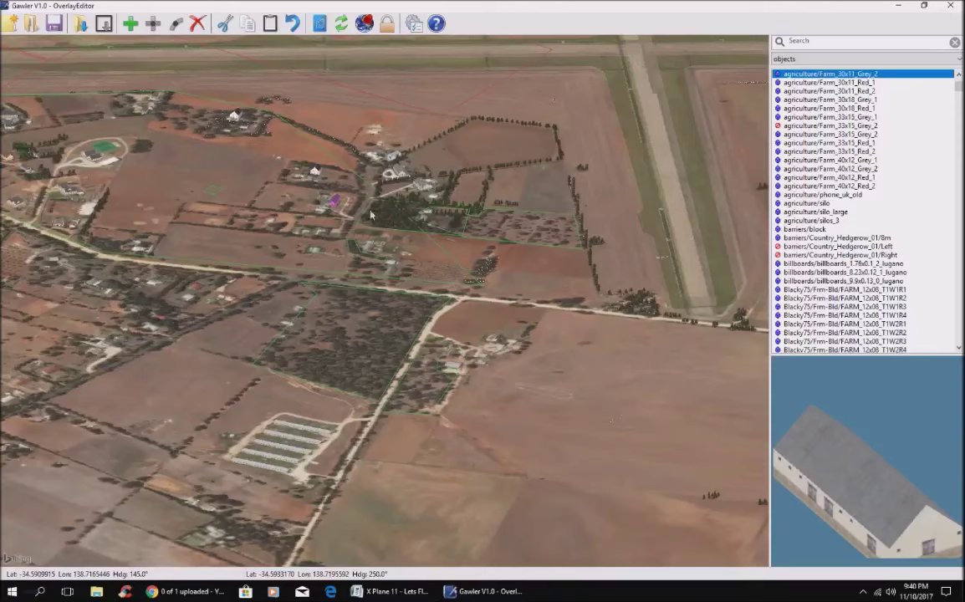
key("Left")
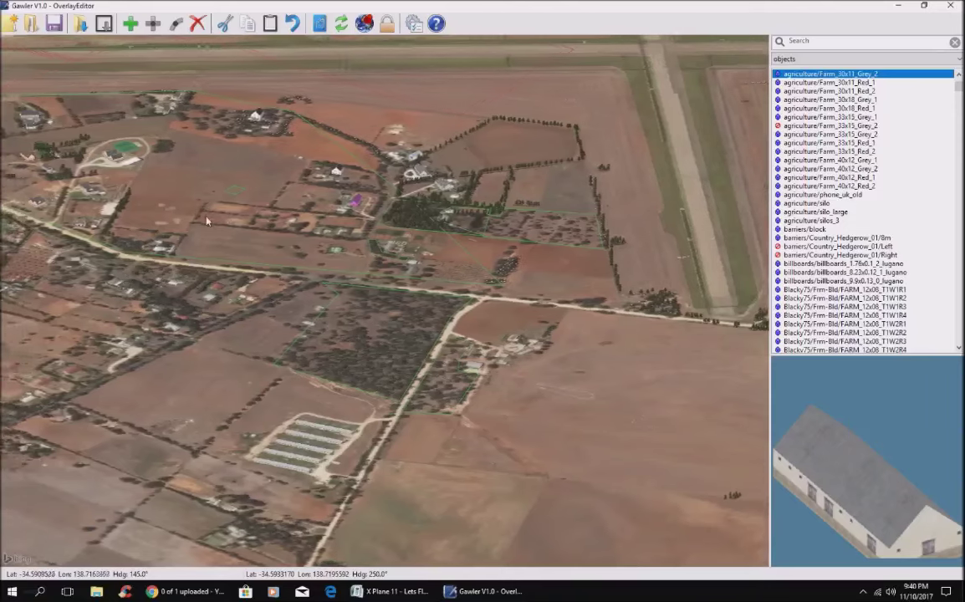
key("Left")
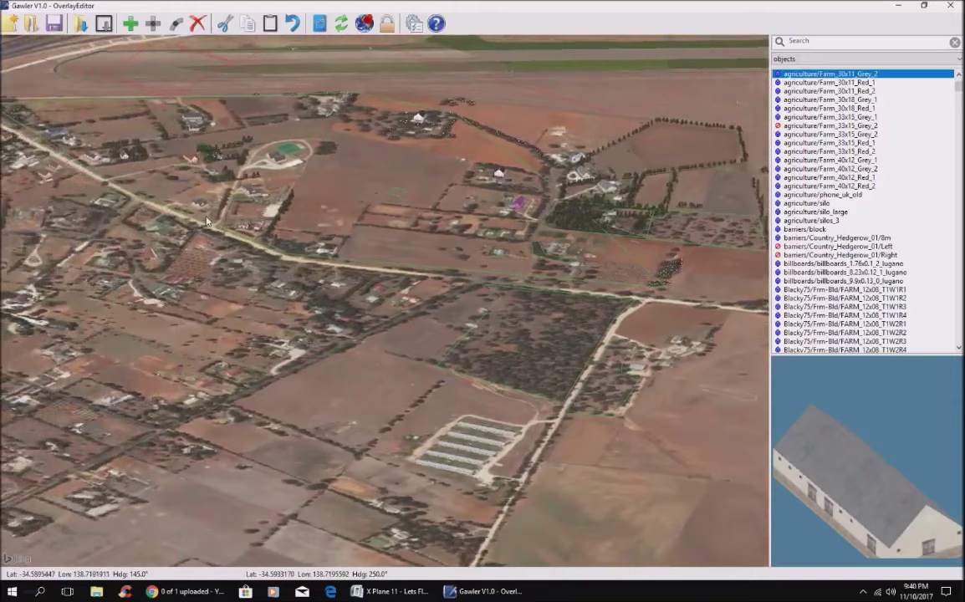
key("Up")
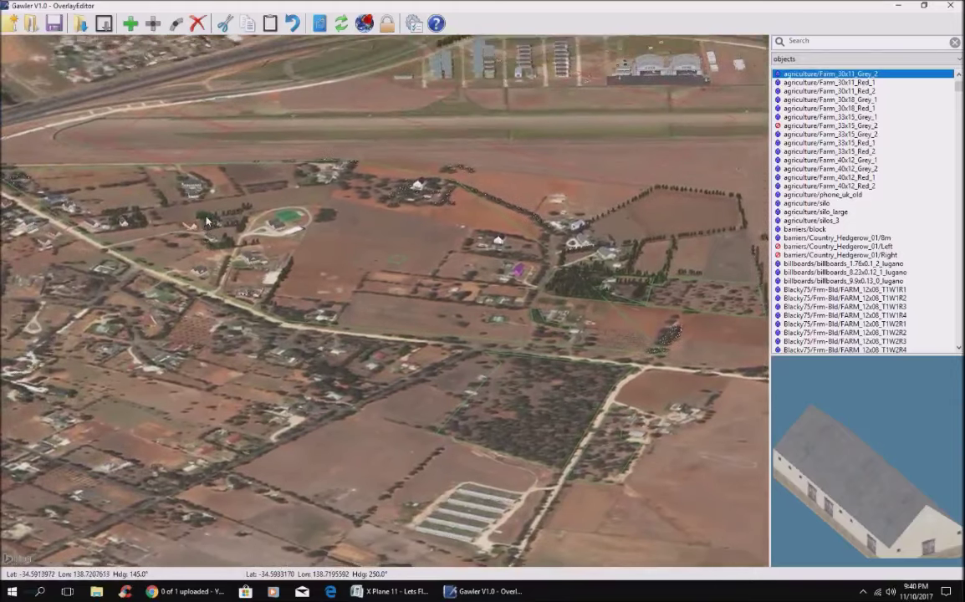
left_click(394, 267)
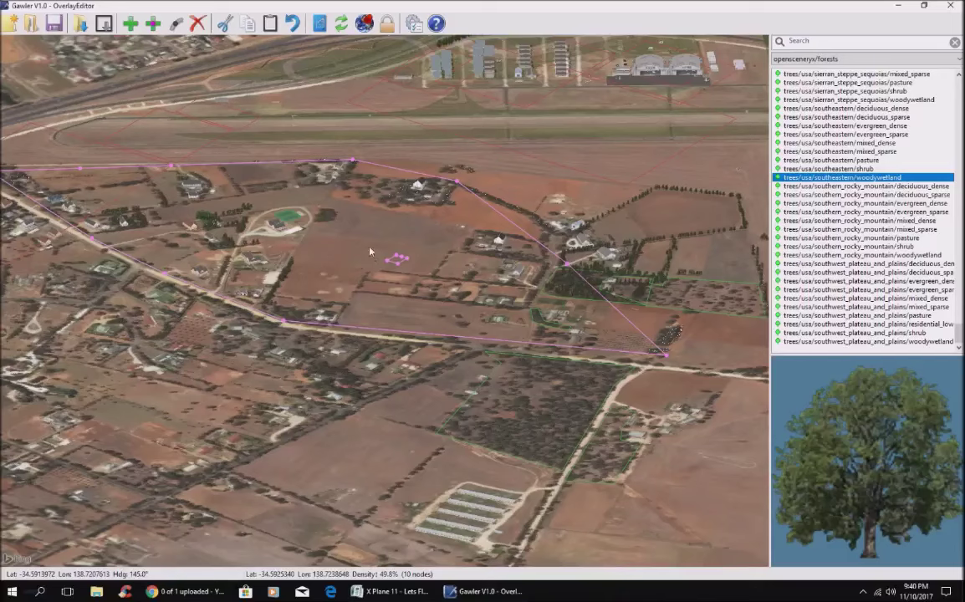
left_click(326, 234)
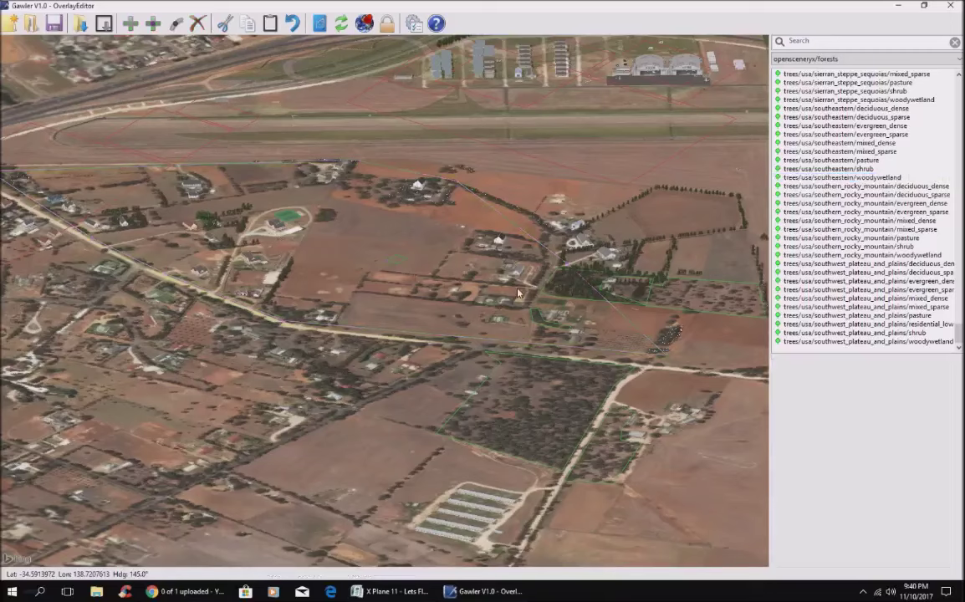
Inspect the grey-roofed farm building, the blue cargo shed behind it and the black-roofed house across the side road.
key("Up")
key("Up")
key("Up")
key("Up")
key("Up")
key("Up")
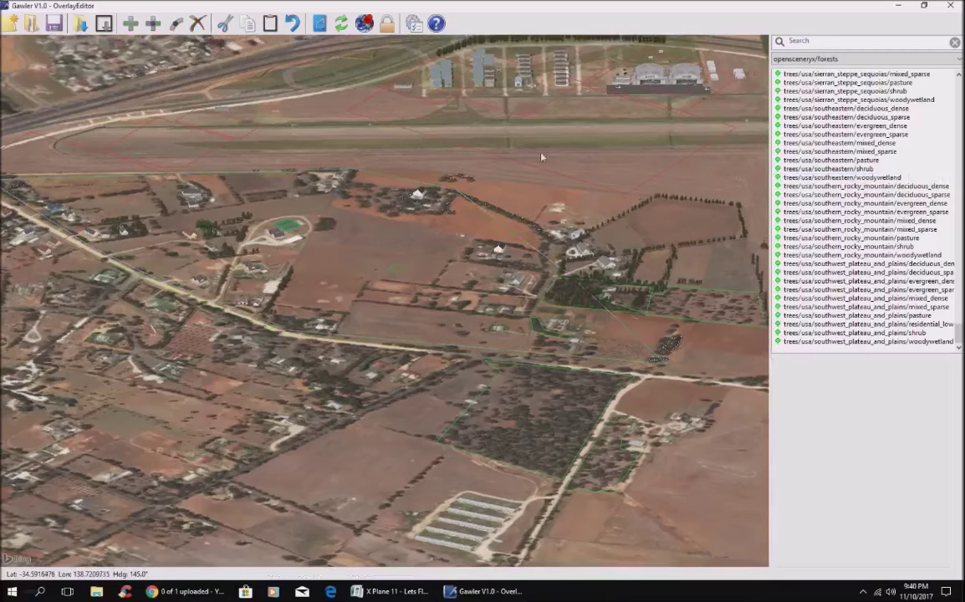
scroll(539, 294, "up", 5)
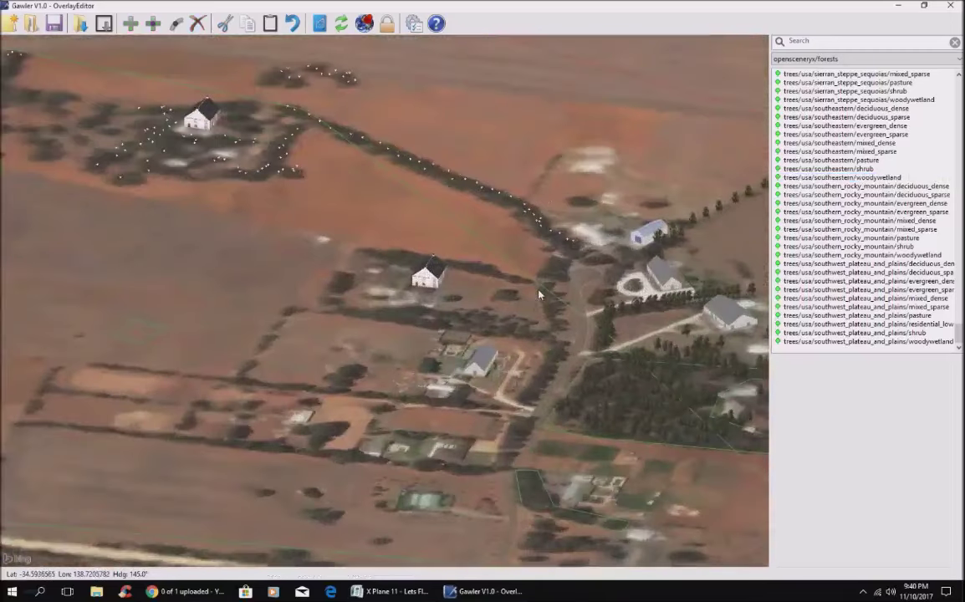
key("Right")
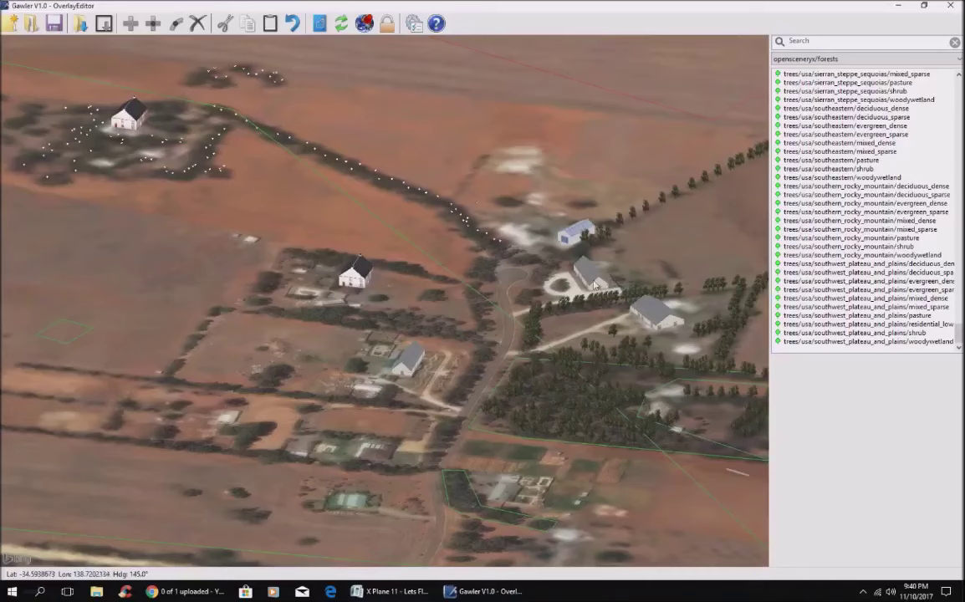
left_click(584, 266)
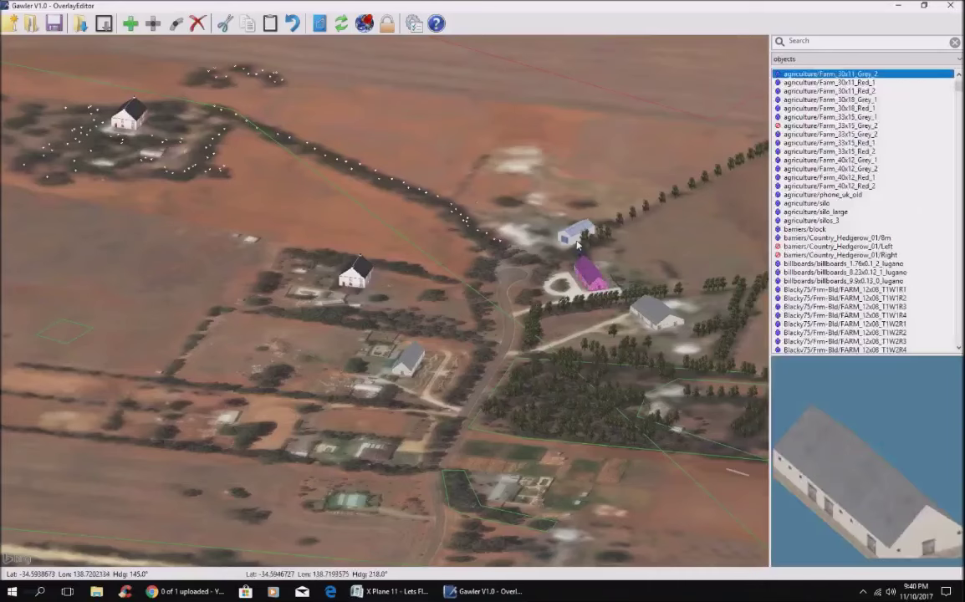
left_click(575, 233)
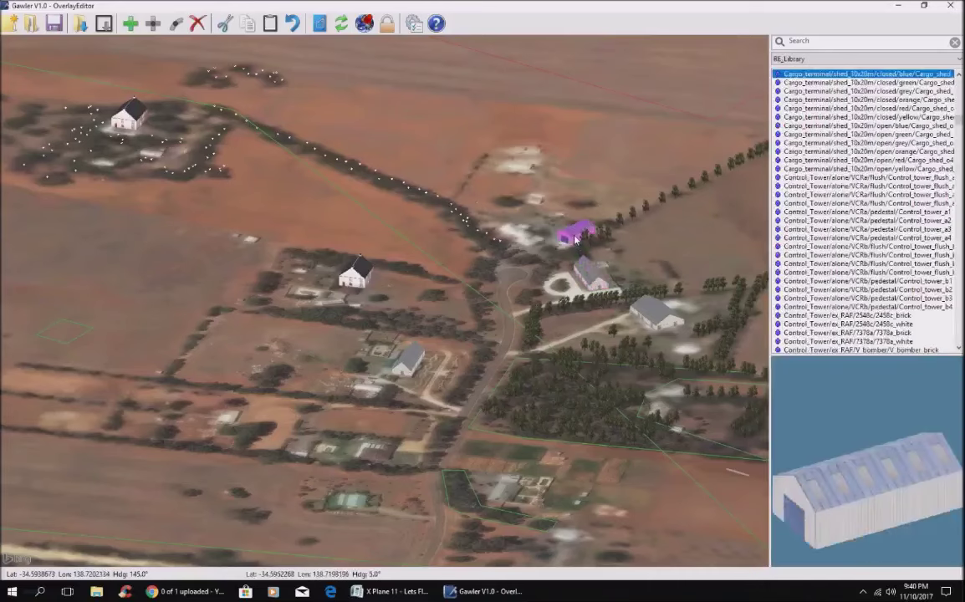
left_click(359, 277)
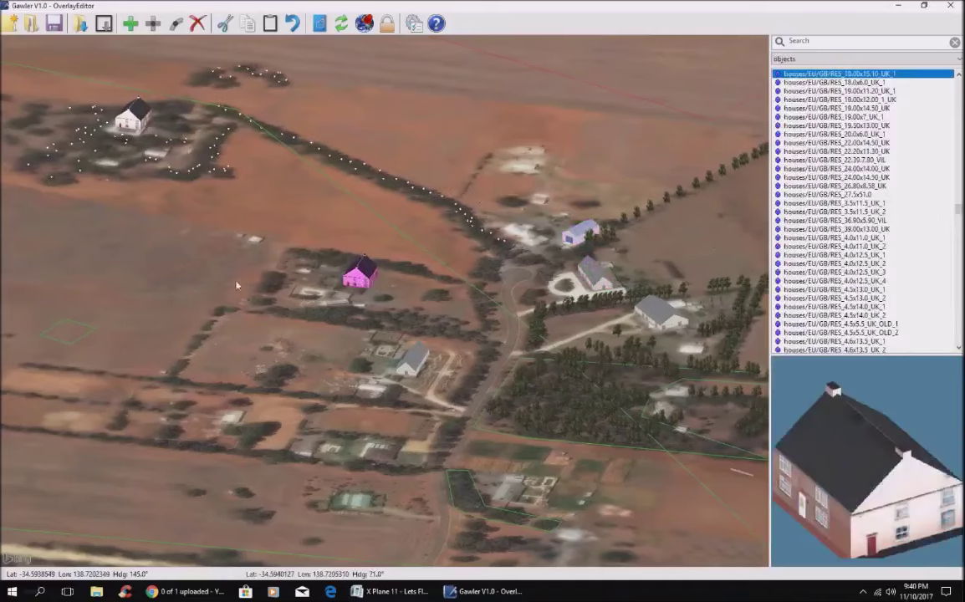
Inspect the two joined grey-roofed house objects beside the main road junction one after the other, then clear the selection.
scroll(231, 276, "down", 5)
key("Left")
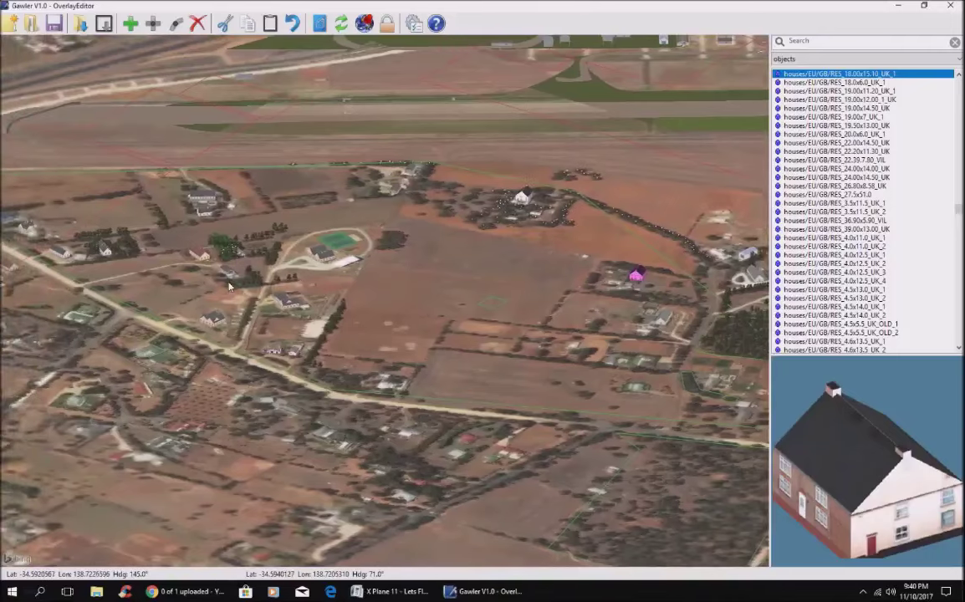
key("Left")
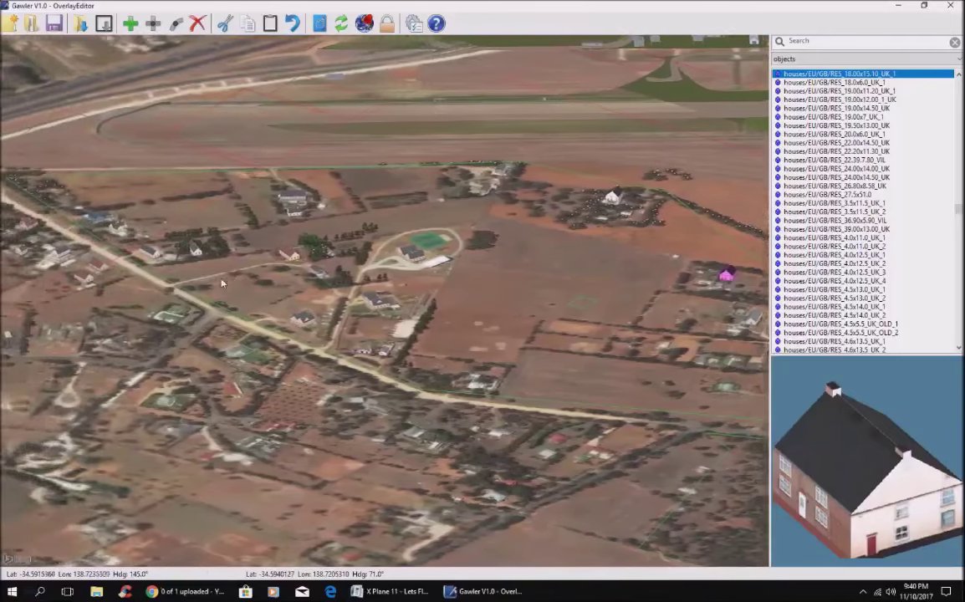
key("Left")
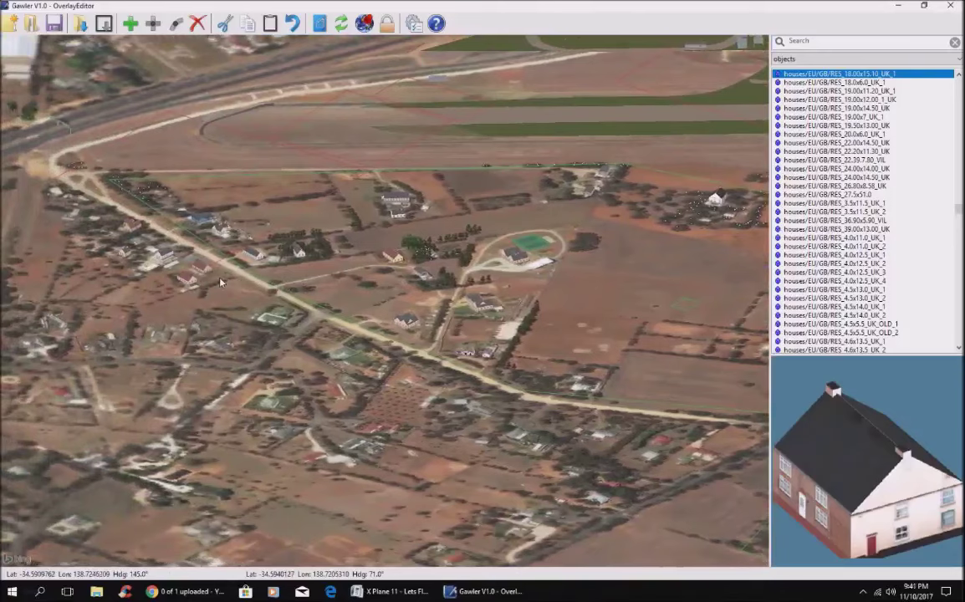
key("Right")
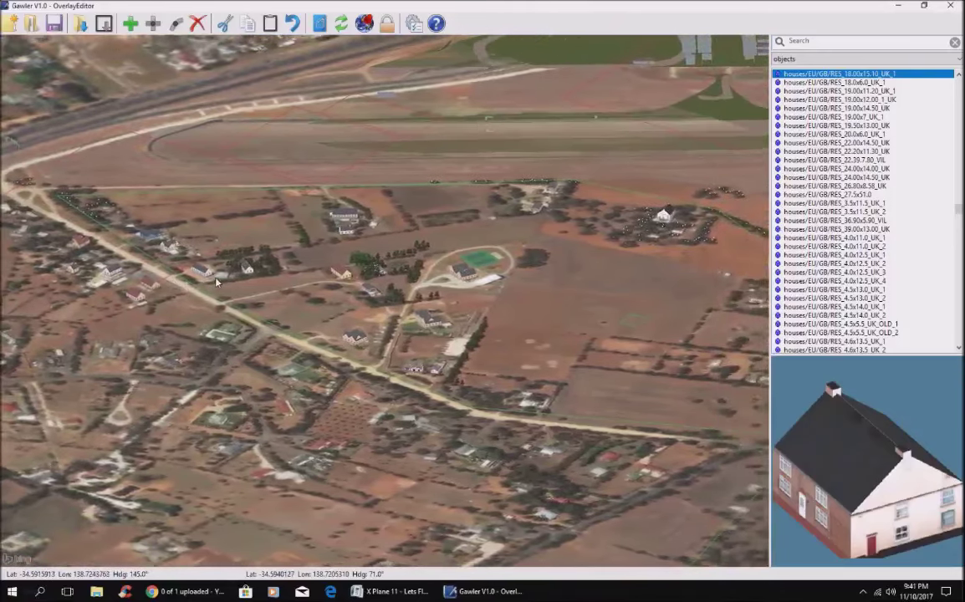
left_click(209, 273)
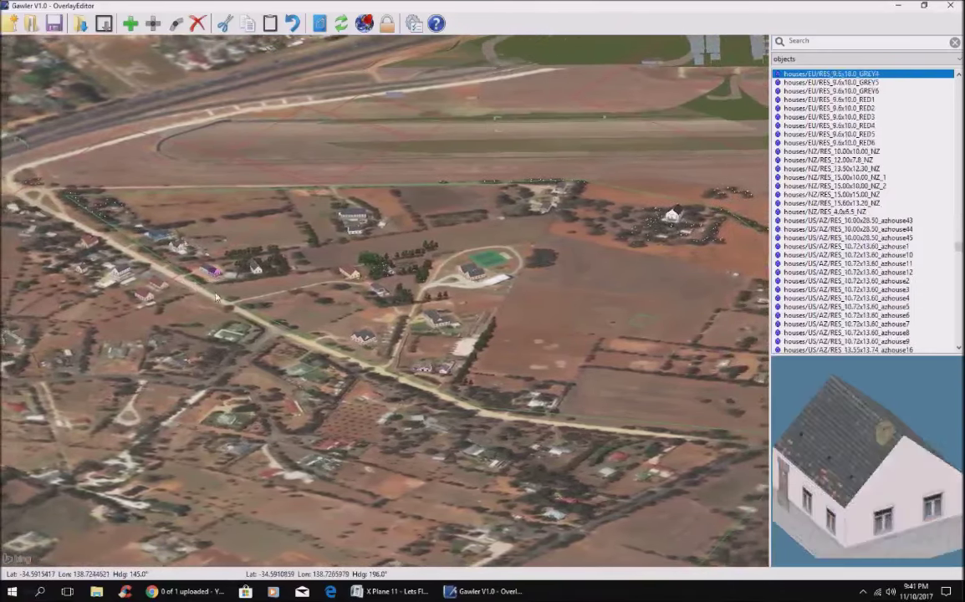
scroll(216, 303, "up", 5)
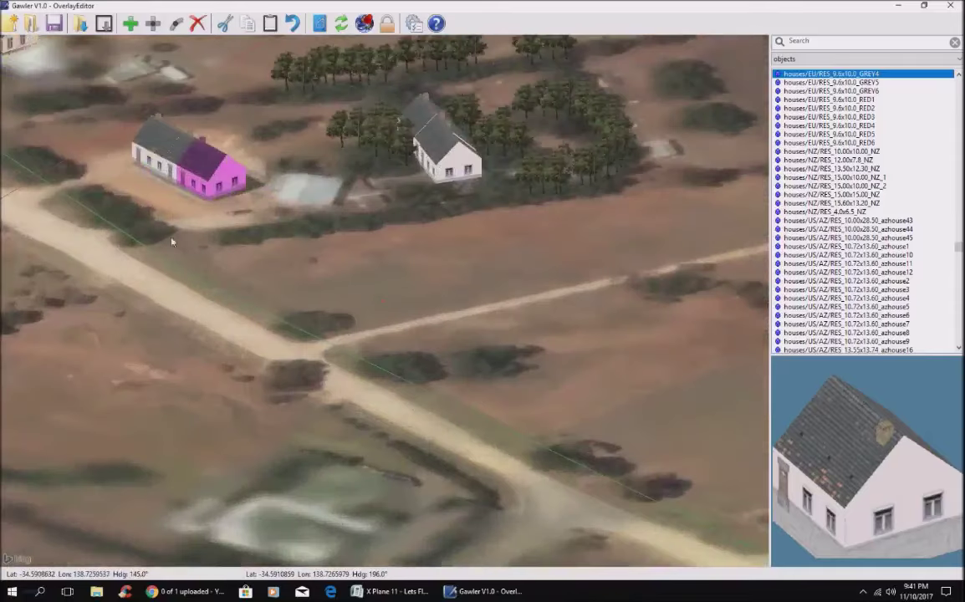
left_click_drag(178, 173, 156, 147)
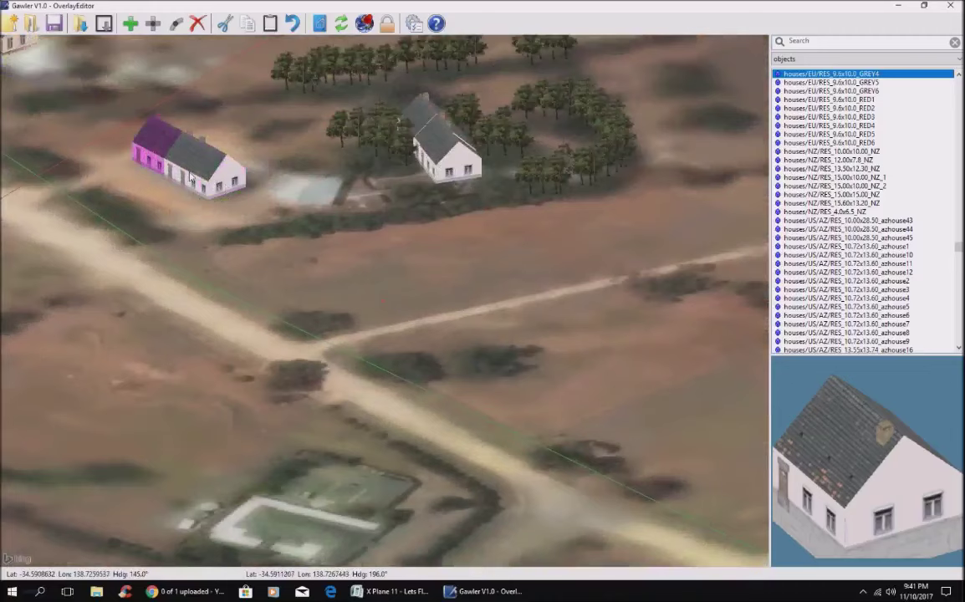
left_click(287, 264)
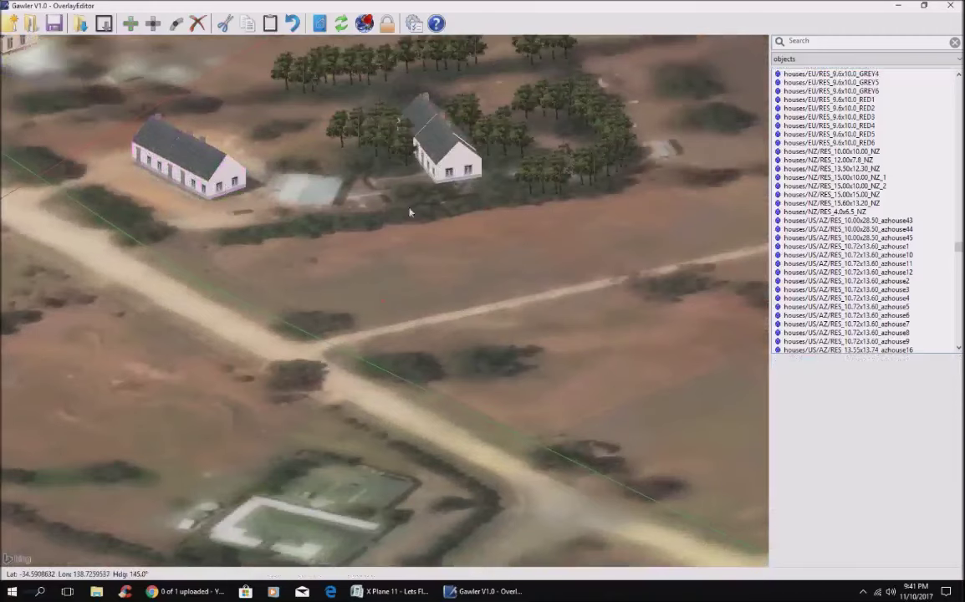
Survey the placed houses along the main road, the airfield and the surrounding Gawler farmland and town.
scroll(435, 180, "down", 5)
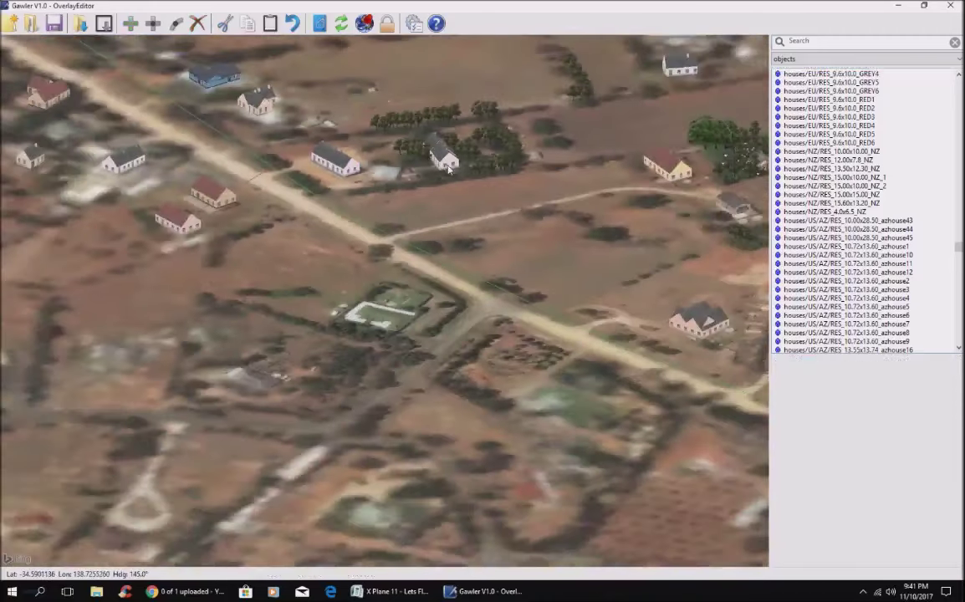
scroll(448, 170, "up", 3)
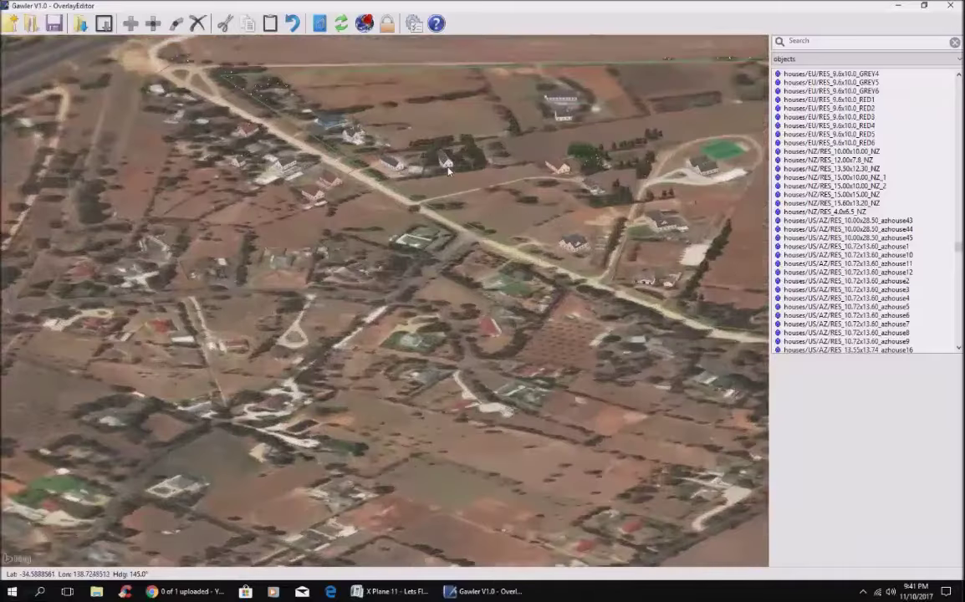
scroll(374, 250, "down", 3)
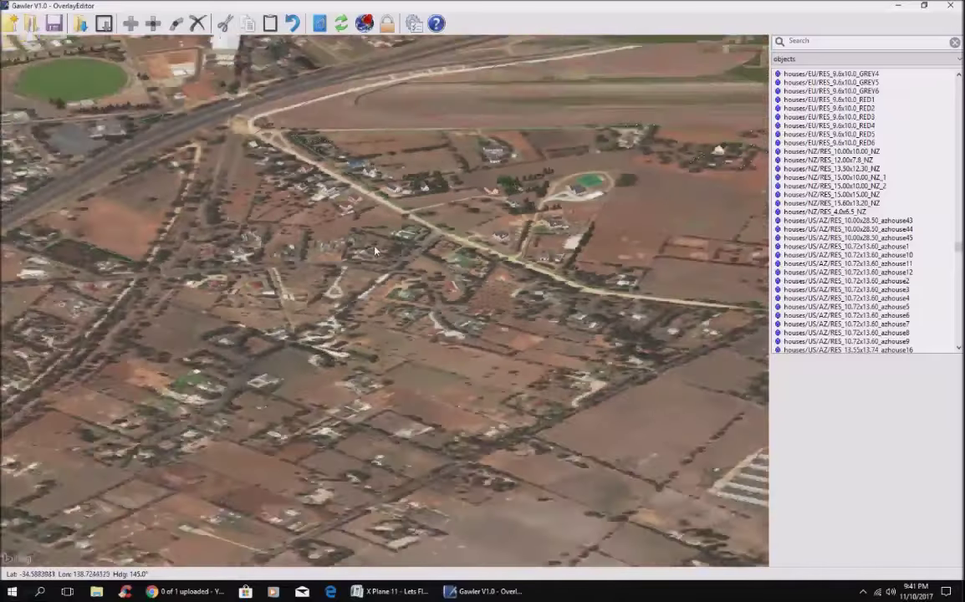
scroll(375, 250, "down", 2)
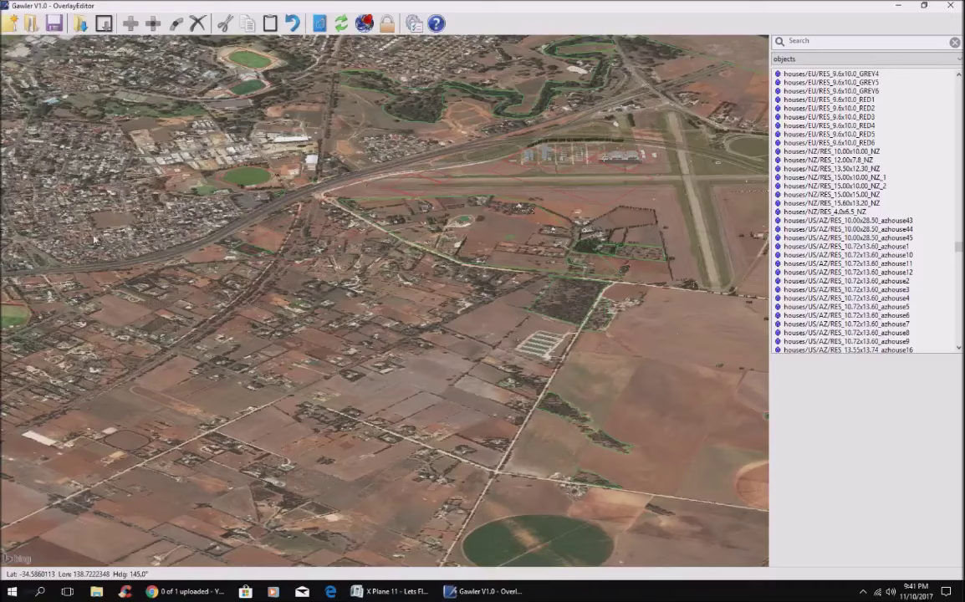
scroll(207, 386, "down", 5)
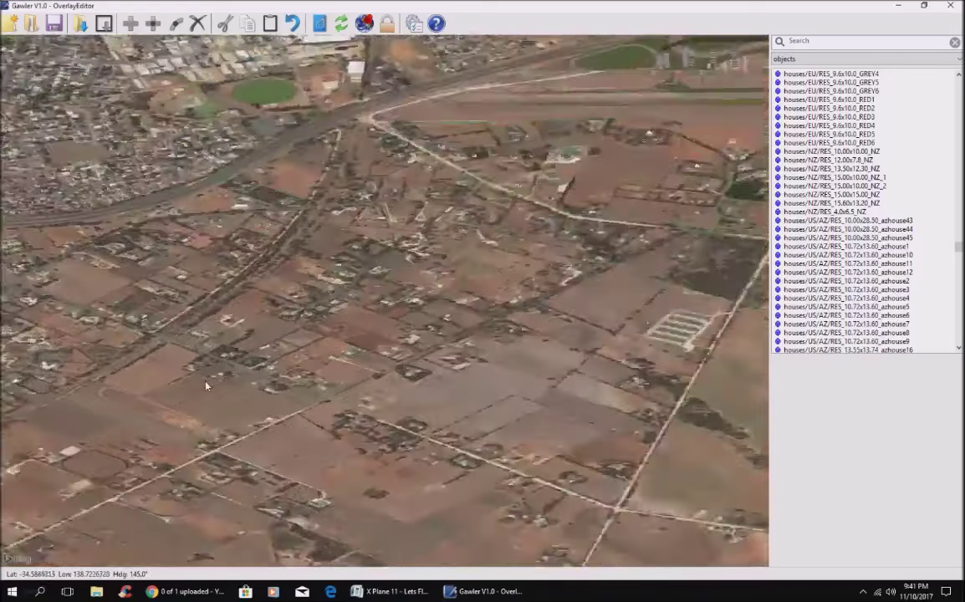
key("Right")
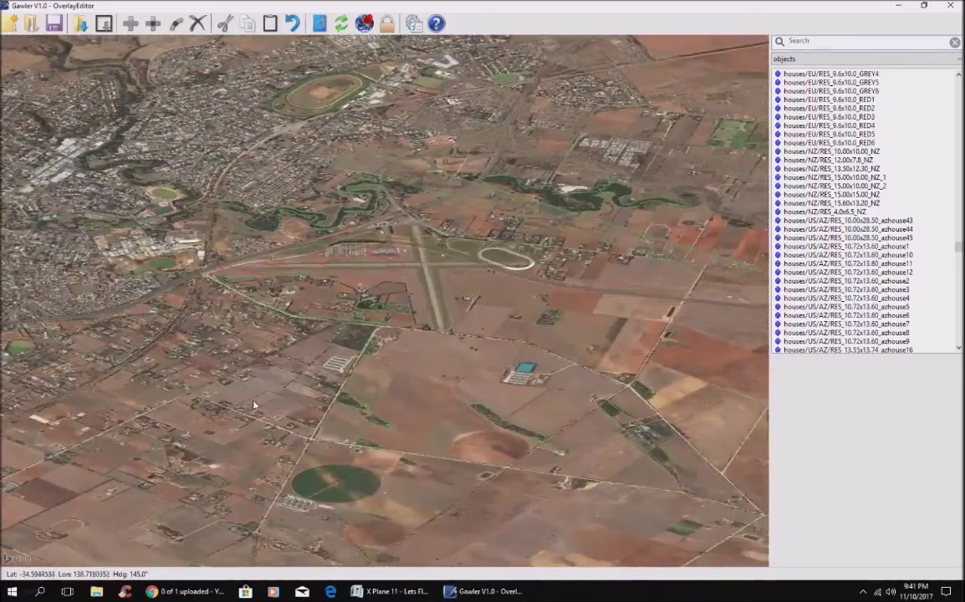
key("Up")
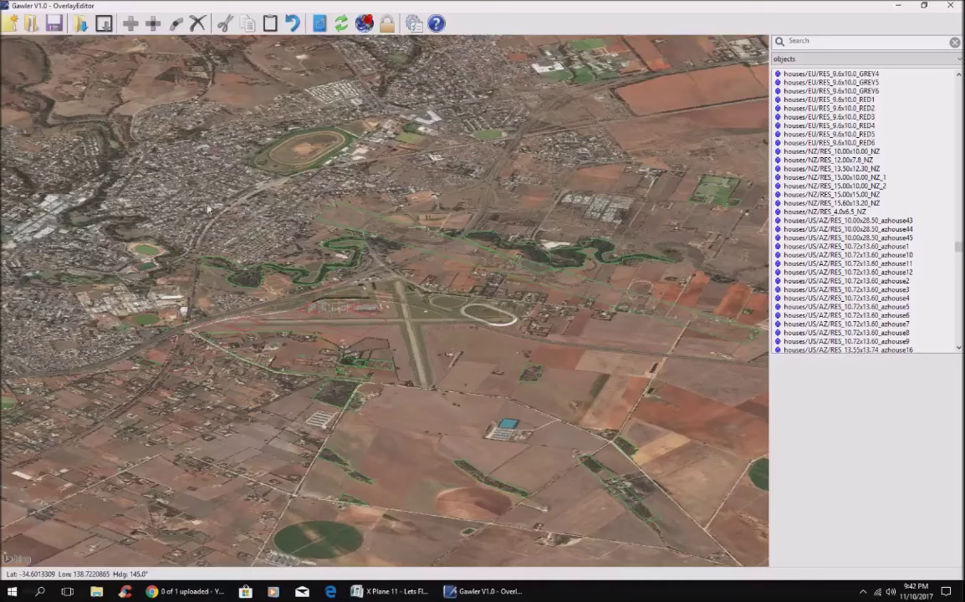
Close the Gawler V1.0 overlay and its editor without saving the changes.
left_click(949, 8)
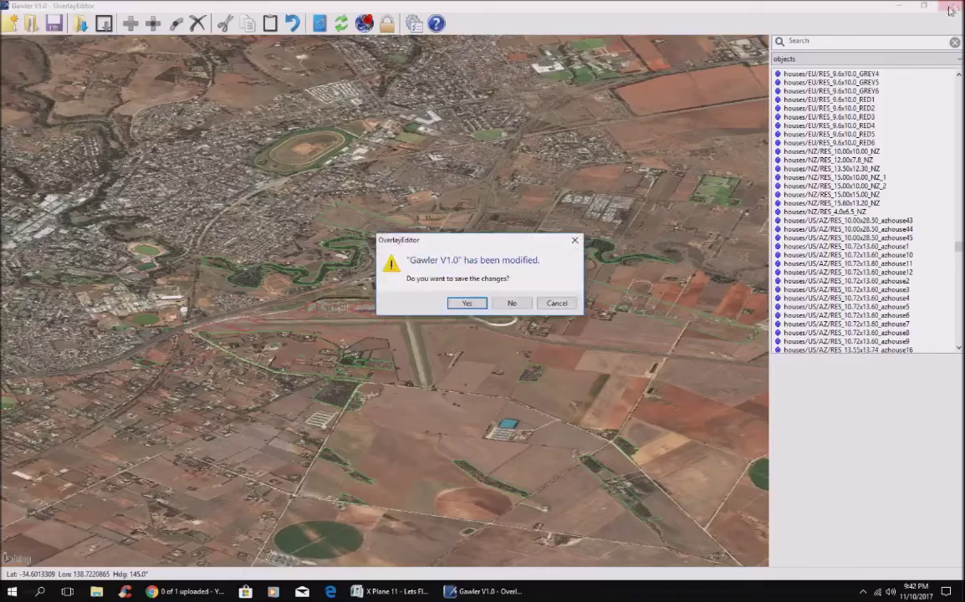
left_click(508, 303)
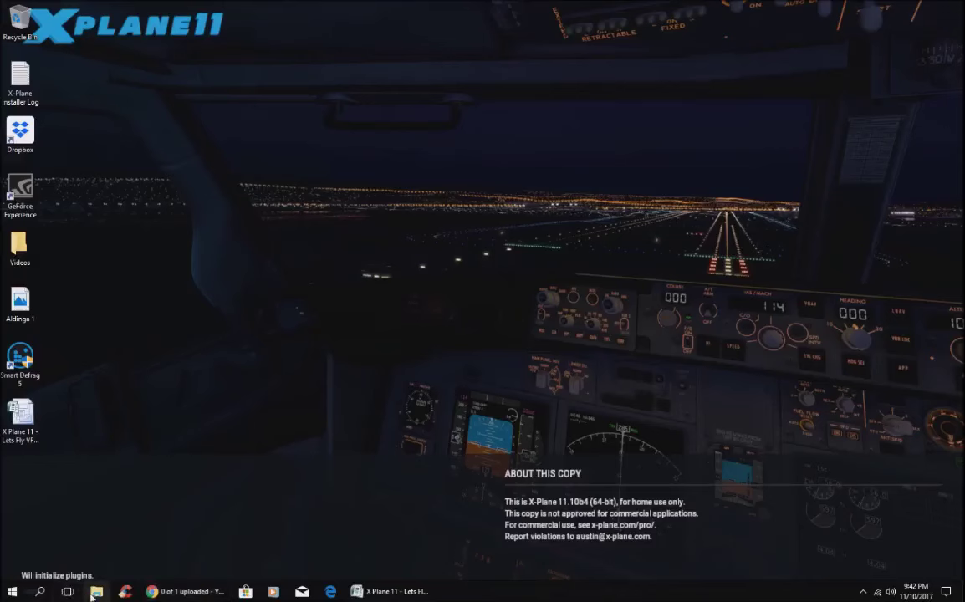
Switch to File Explorer and open the BAK file scenery_packs.ini from C:\X-Plane 11\Custom Scenery.
key("super+e")
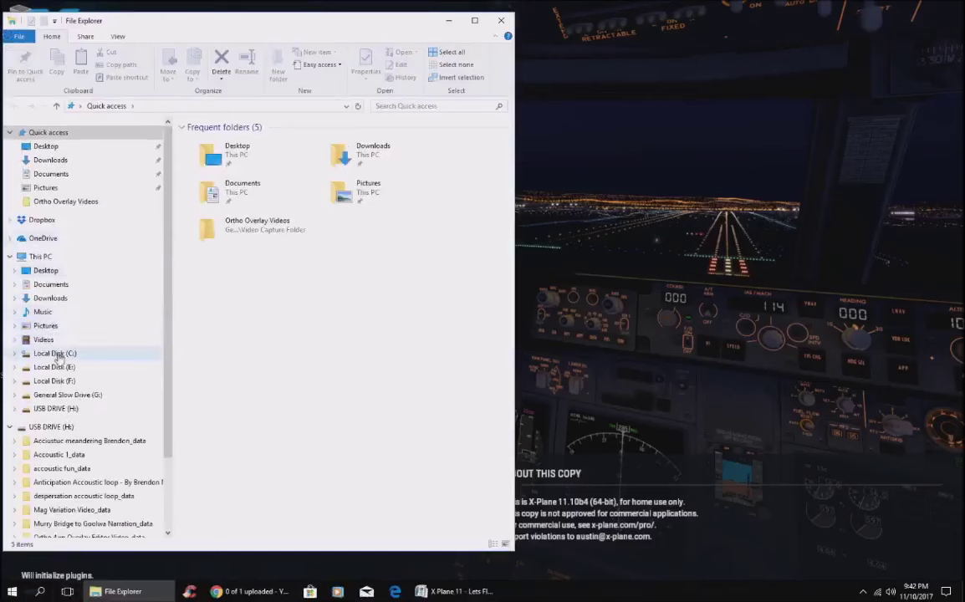
left_click(92, 352)
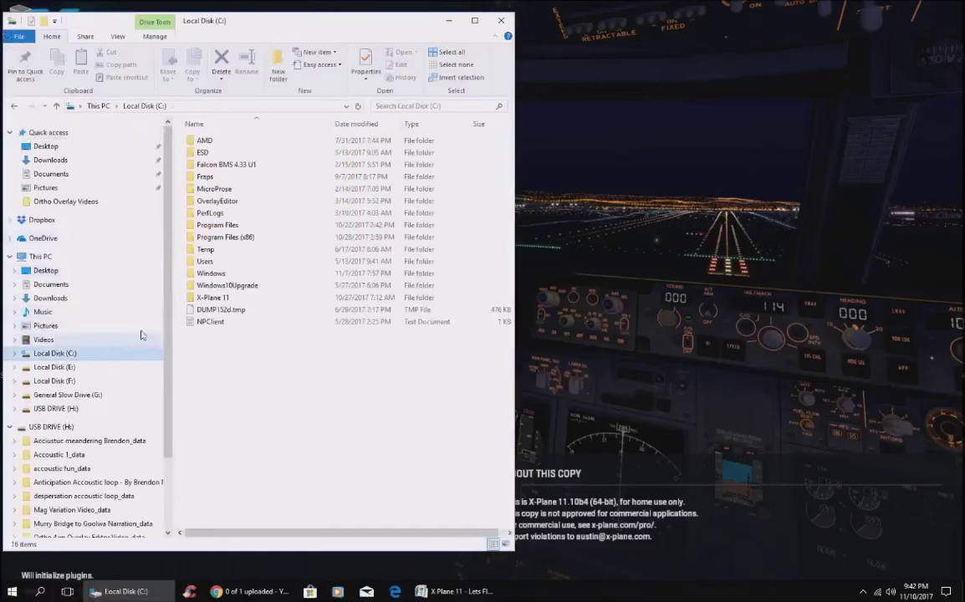
double_click(211, 298)
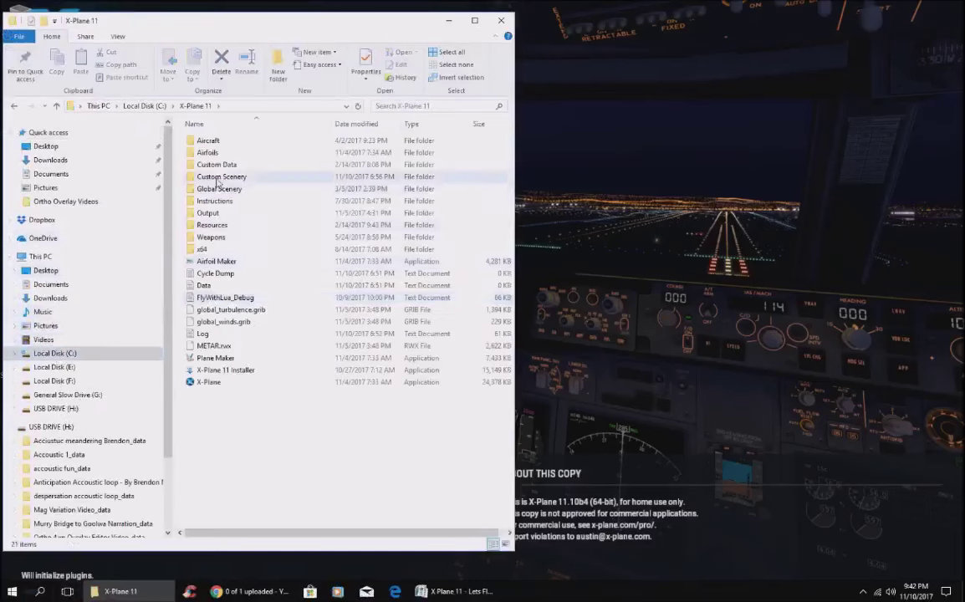
double_click(219, 178)
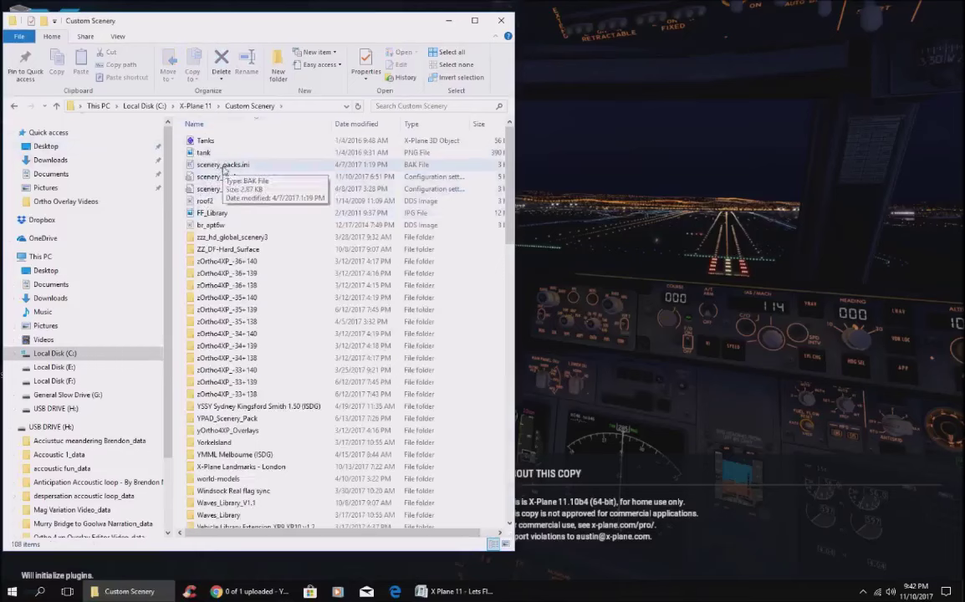
left_click(222, 165)
double_click(223, 165)
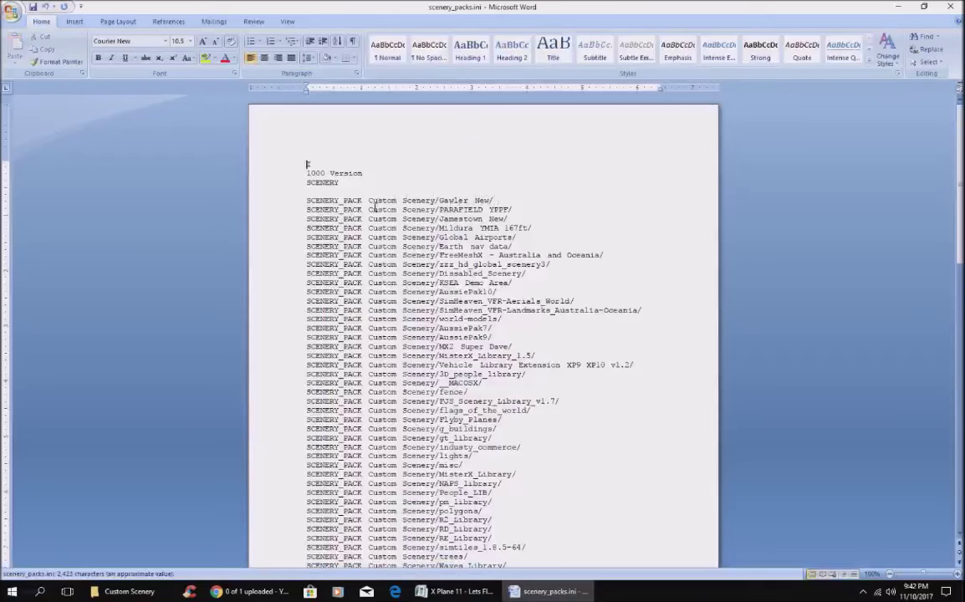
Examine the scenery pack order in scenery_packs.ini, from the Gawler New entry down to the zOrtho4XP tiles at the end.
scroll(330, 280, "down", 10)
scroll(364, 308, "down", 10)
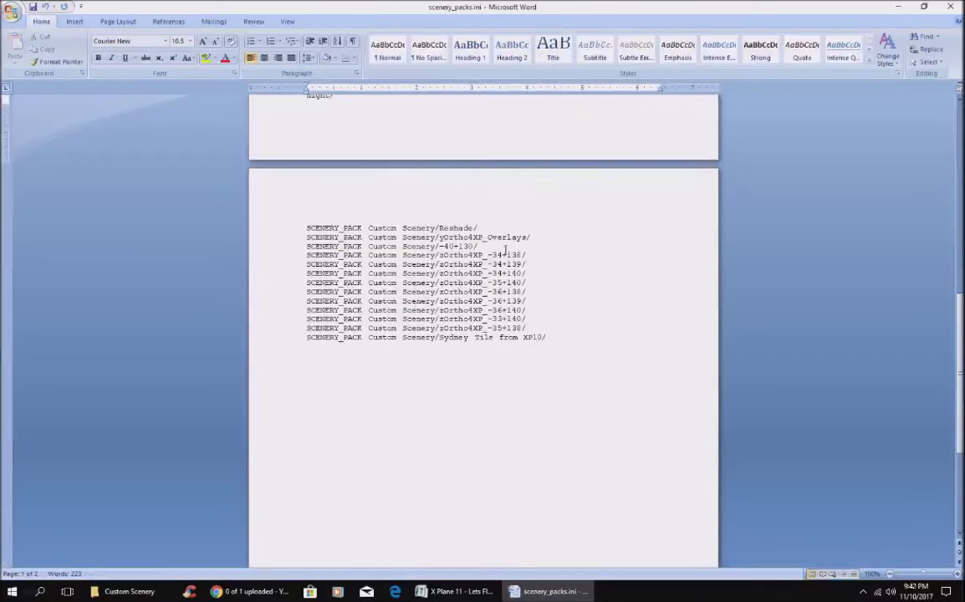
scroll(393, 329, "up", 20)
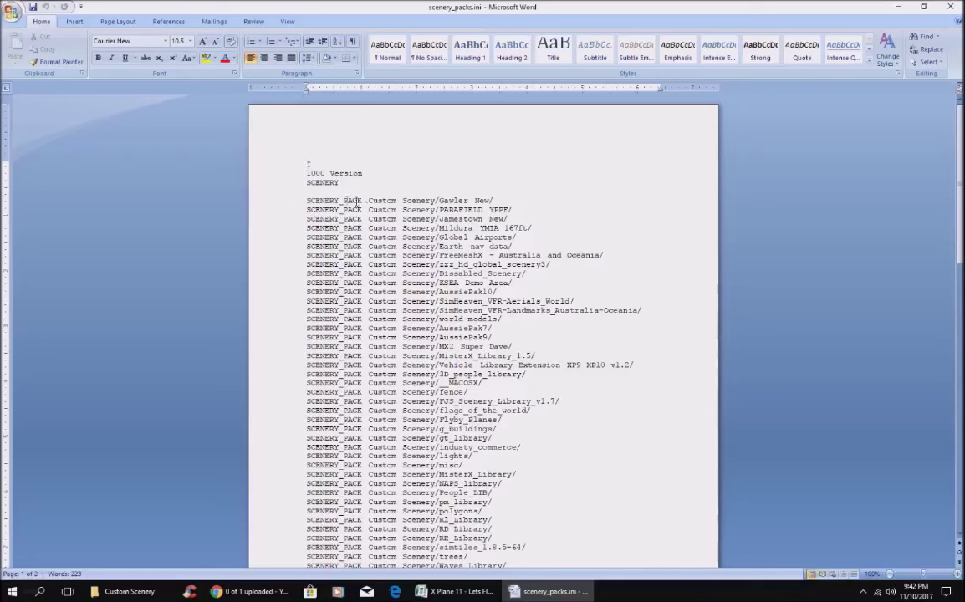
scroll(334, 373, "down", 12)
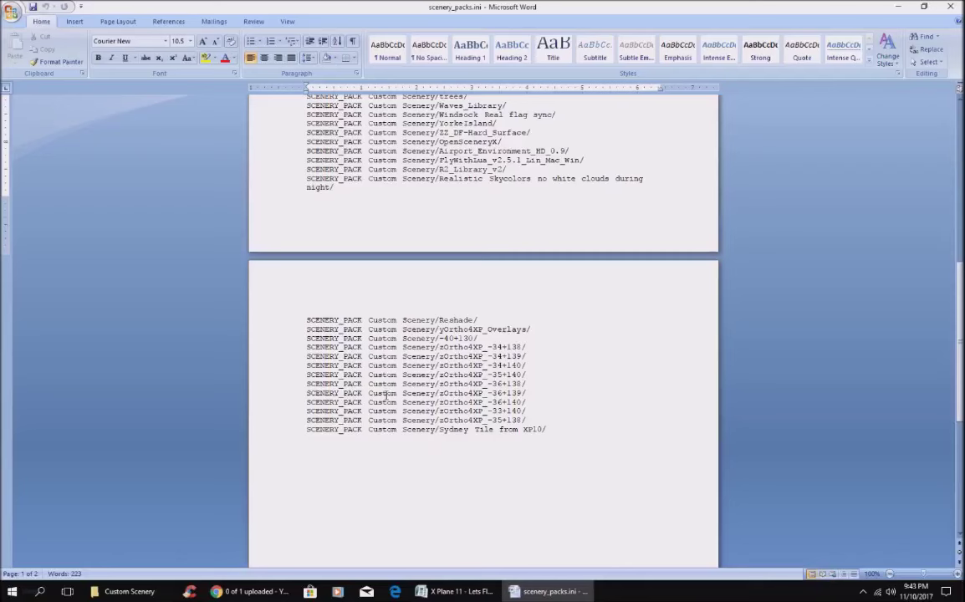
Review the library entries mid-list, then highlight the airport lines from Gawler New through Global Airports.
scroll(385, 382, "up", 3)
scroll(386, 382, "up", 6)
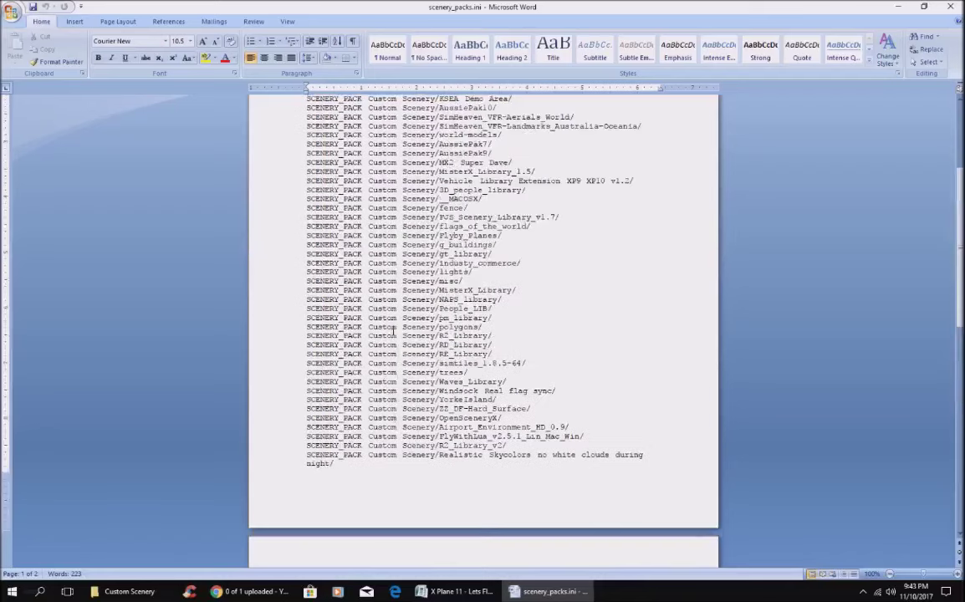
scroll(396, 343, "up", 3)
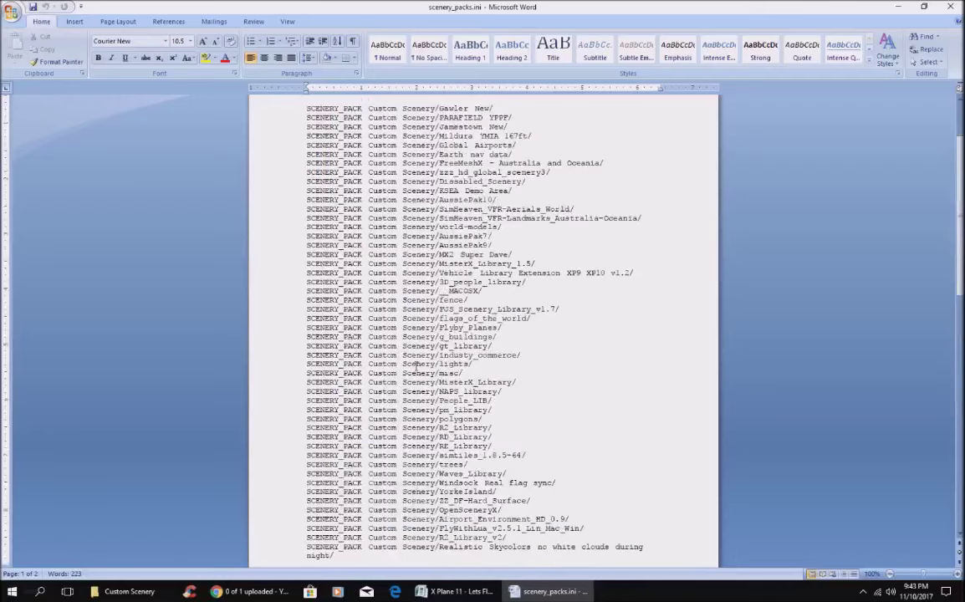
scroll(414, 365, "up", 3)
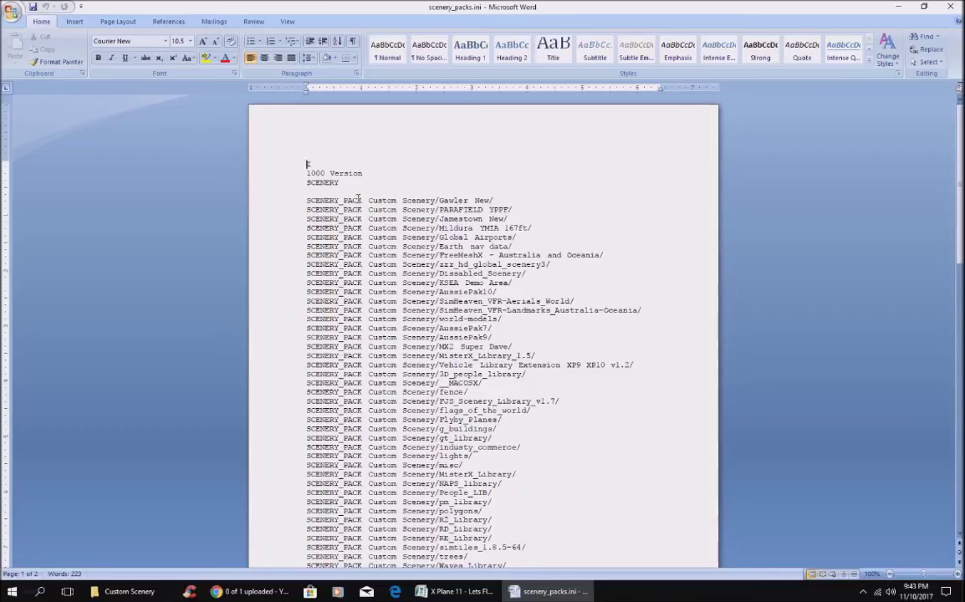
left_click_drag(306, 201, 524, 239)
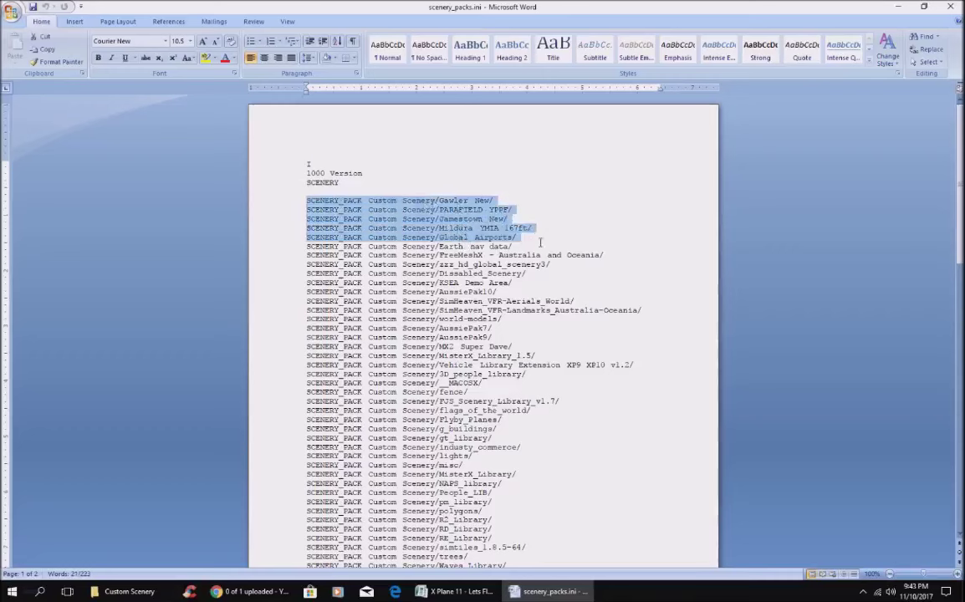
Clear the highlighted airport lines and review the scenery and library entries down to Realistic Skycolors at the end of the first page.
left_click(488, 220)
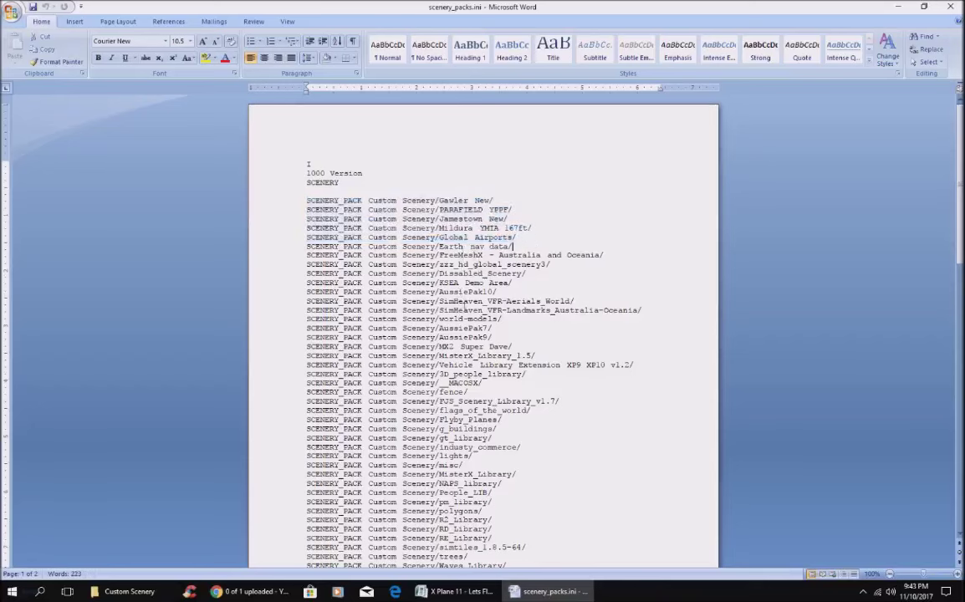
scroll(460, 292, "down", 3)
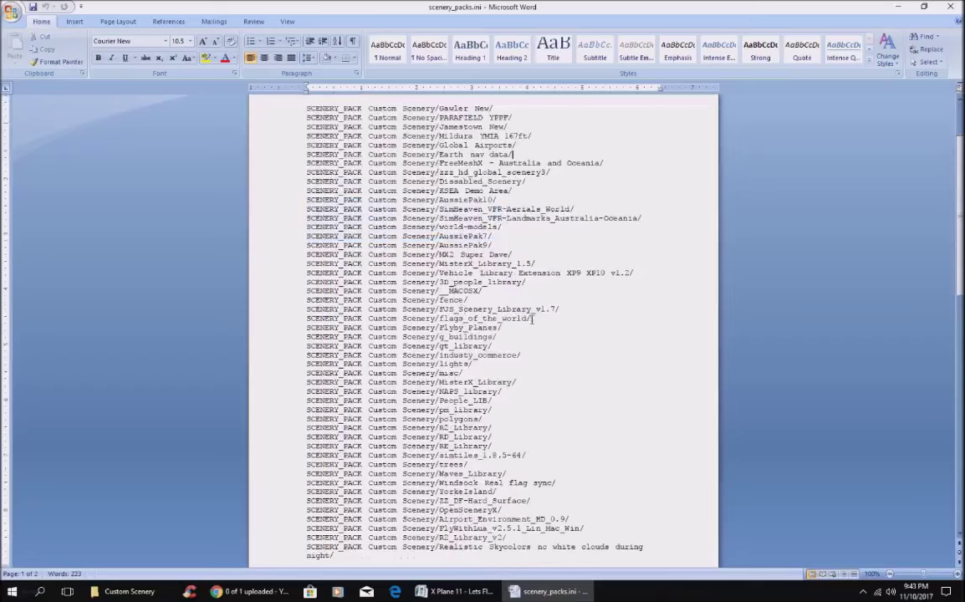
scroll(450, 390, "down", 3)
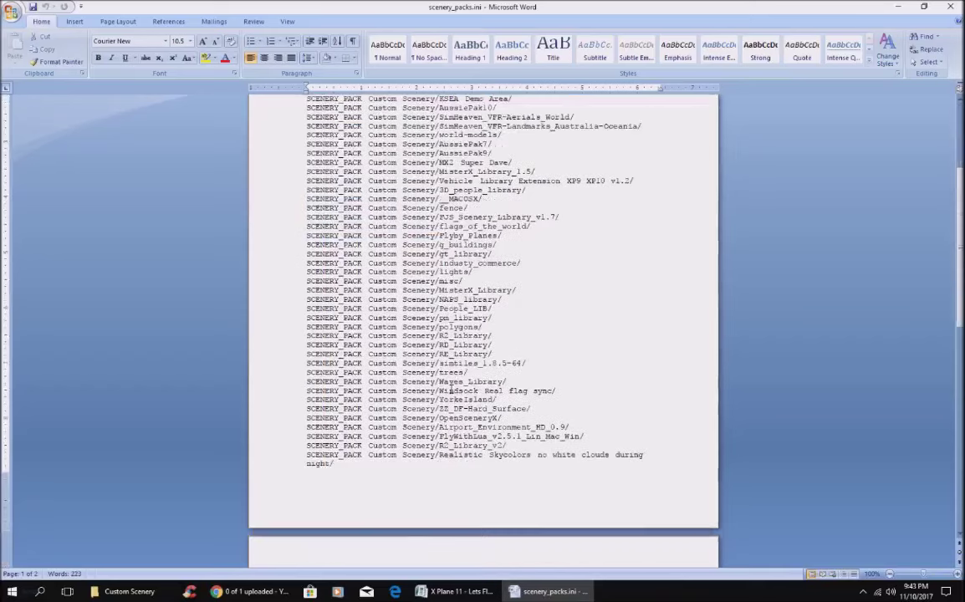
scroll(451, 391, "up", 6)
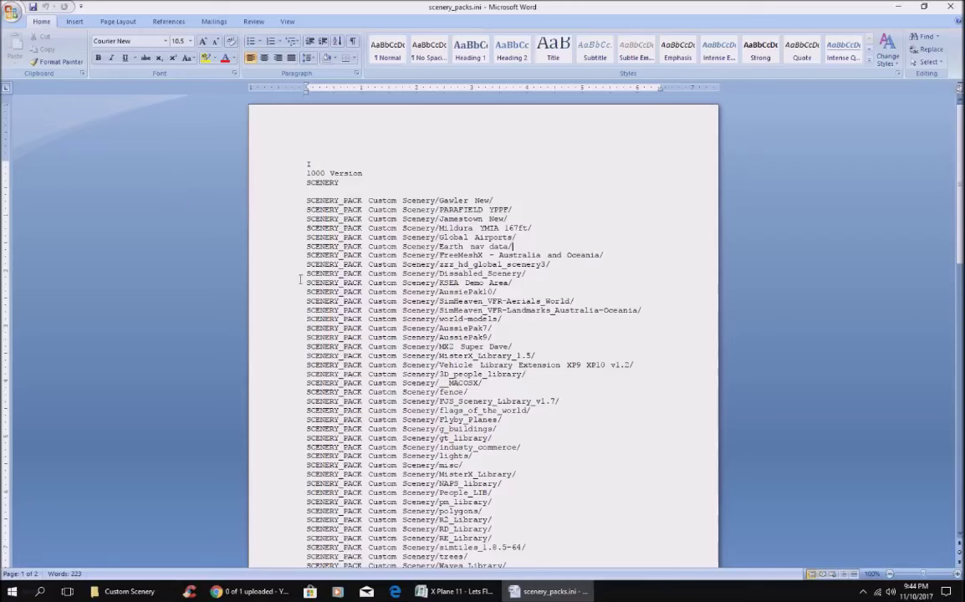
Close the scenery_packs.ini document and the Custom Scenery folder window.
key("Up")
key("Up")
left_click(435, 246)
key("alt+F4")
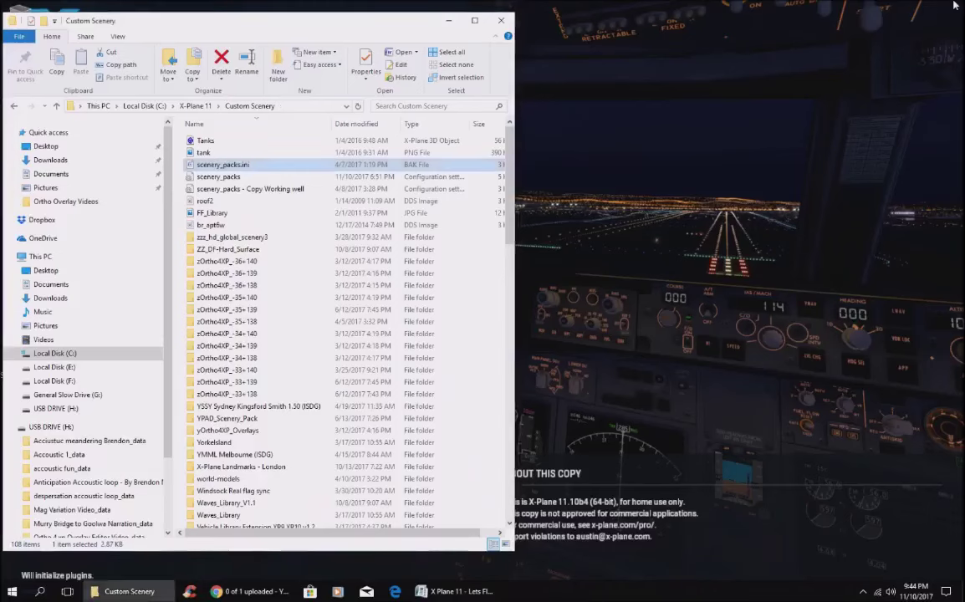
left_click(502, 21)
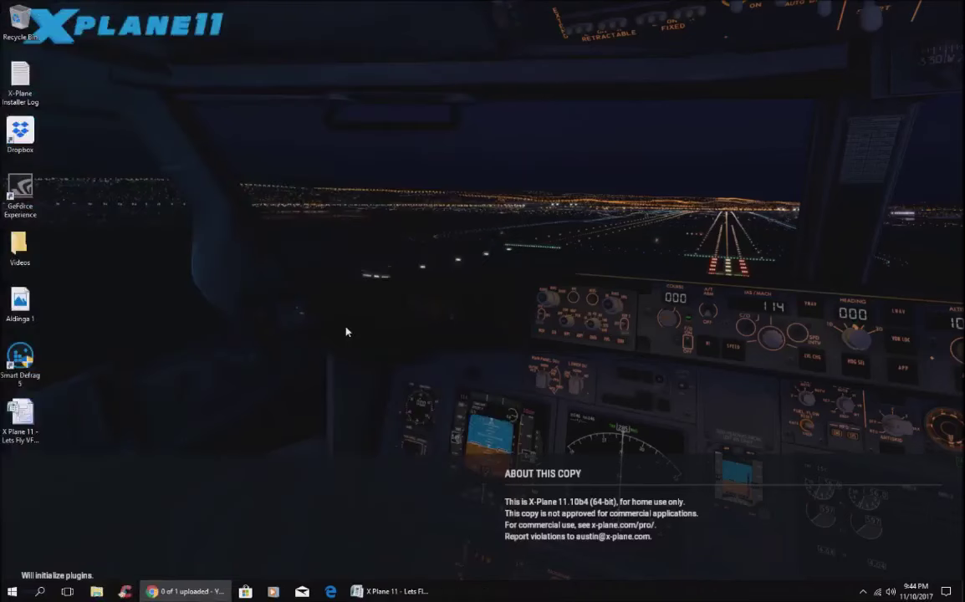